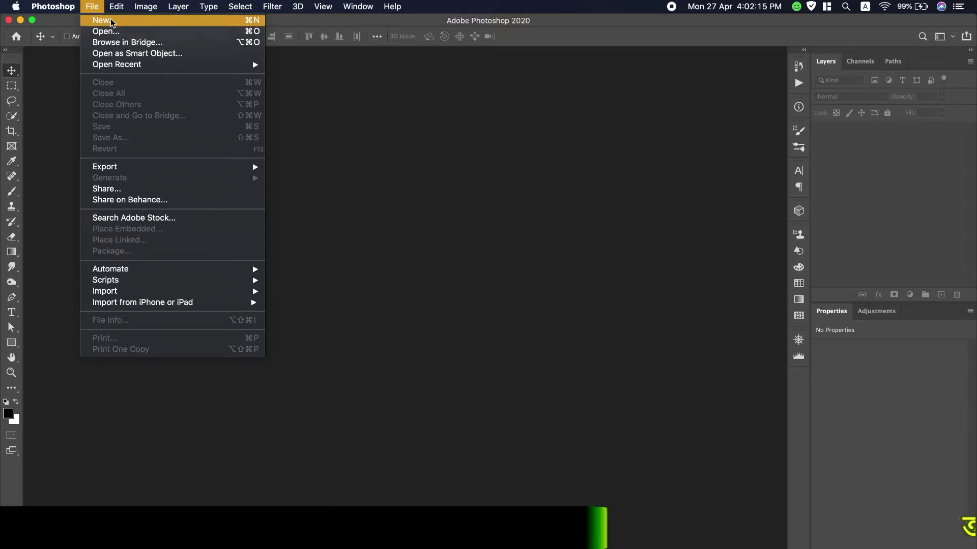
Create a new Web Banner preset document, 1400 × 480 px at 72 pixels/inch
click(104, 25)
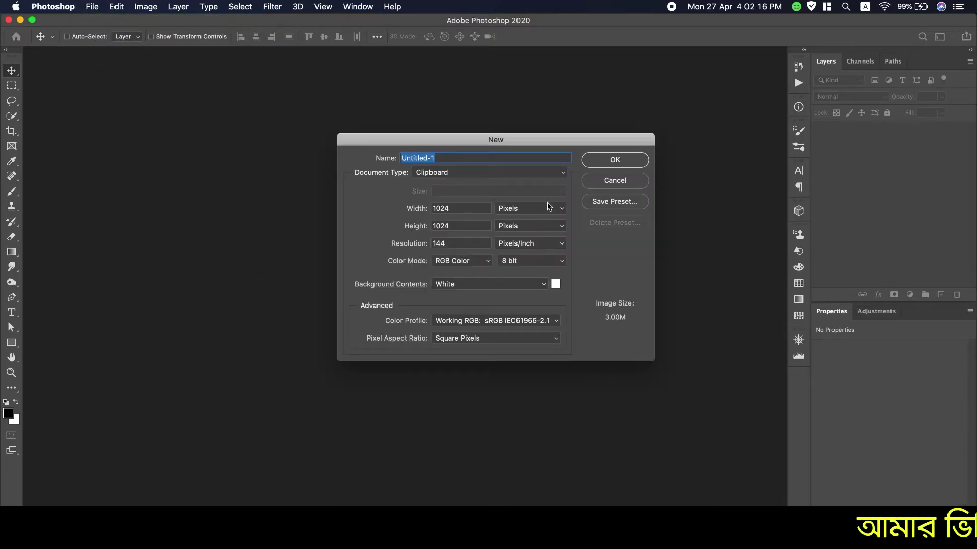
click(556, 175)
click(478, 247)
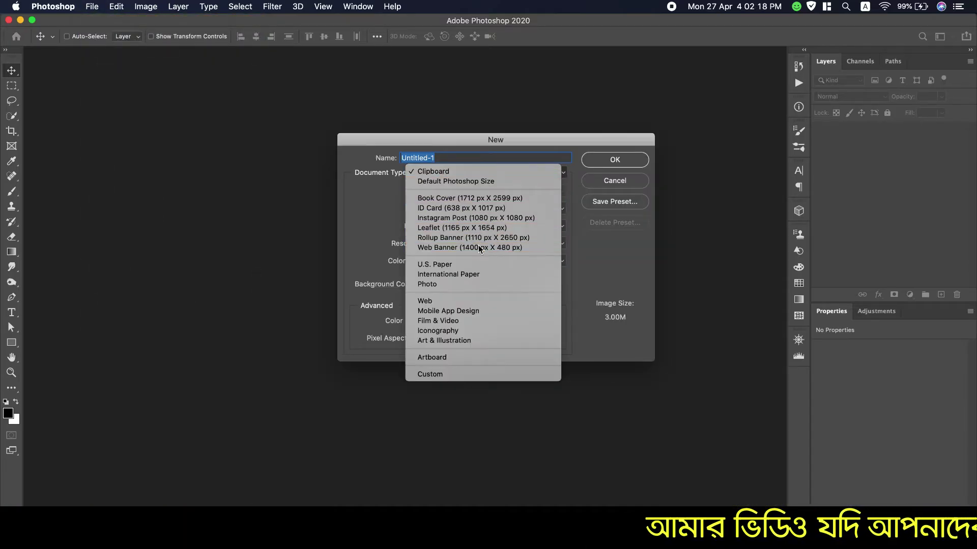
click(614, 161)
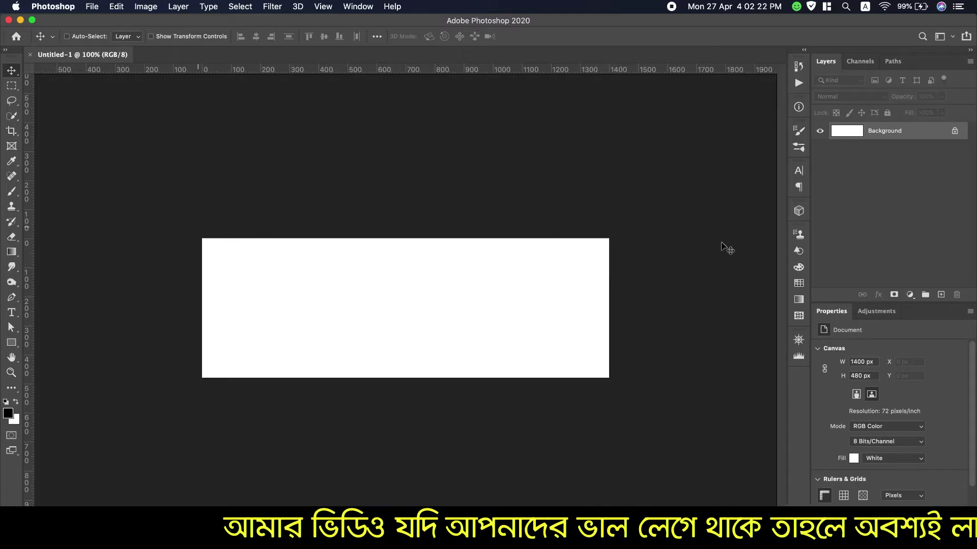
Add a Gradient Fill layer using the Basics black-and-white preset, white at top fading to black
click(909, 295)
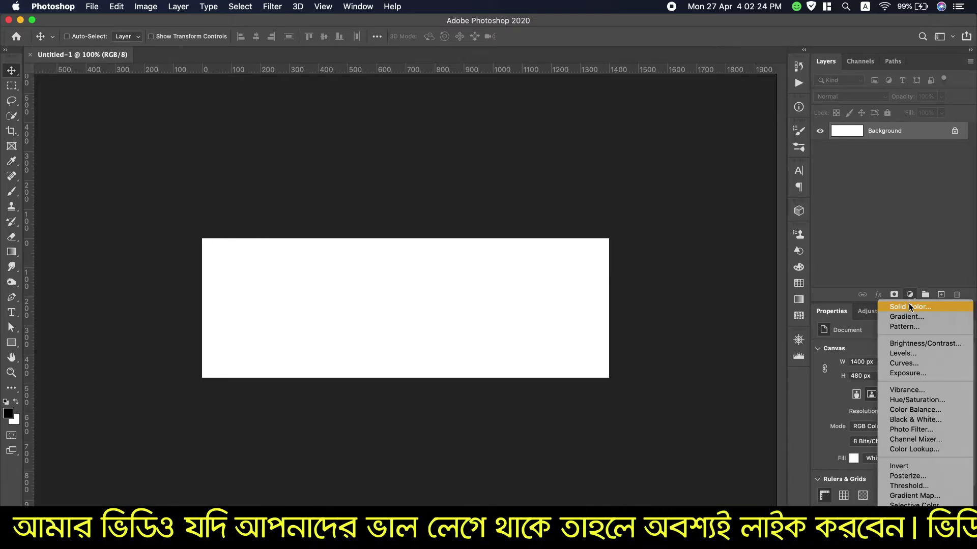
click(905, 318)
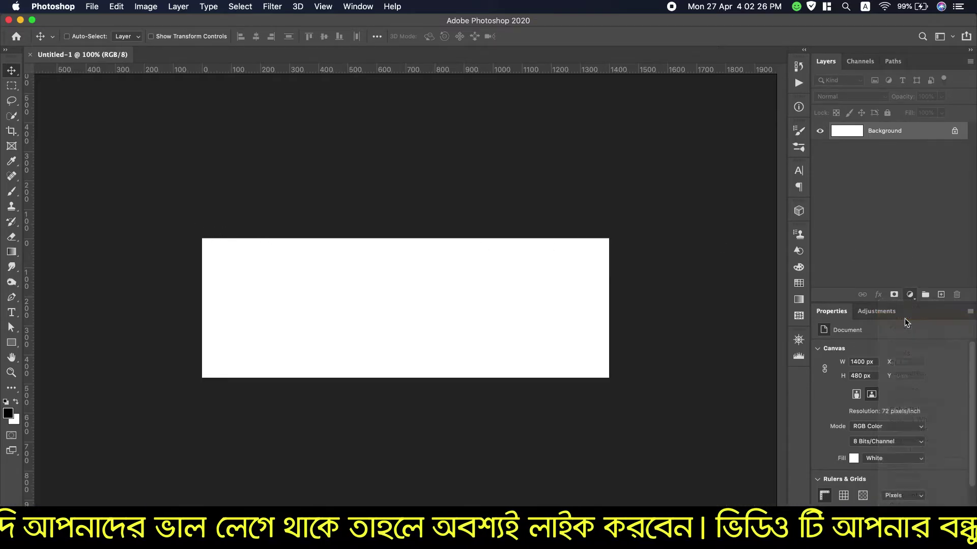
click(796, 244)
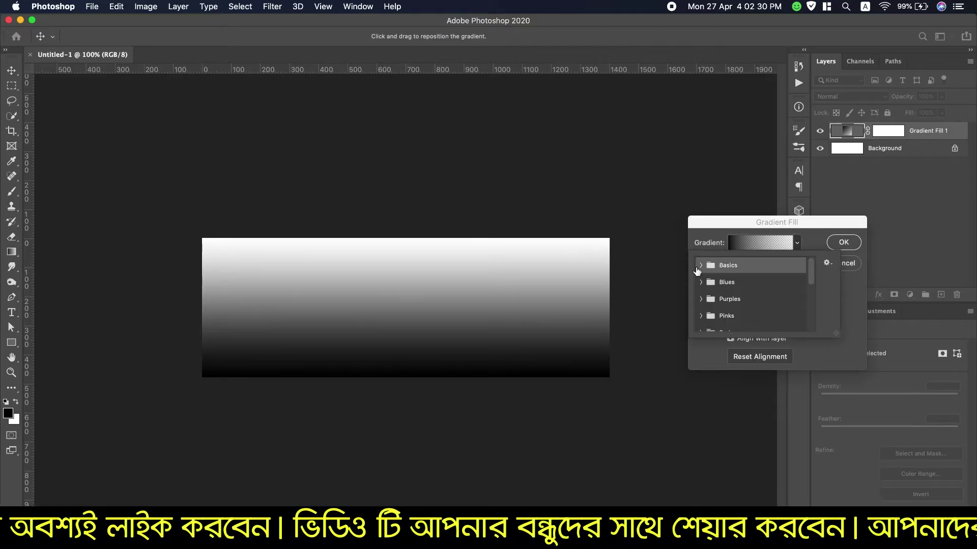
click(700, 265)
click(716, 284)
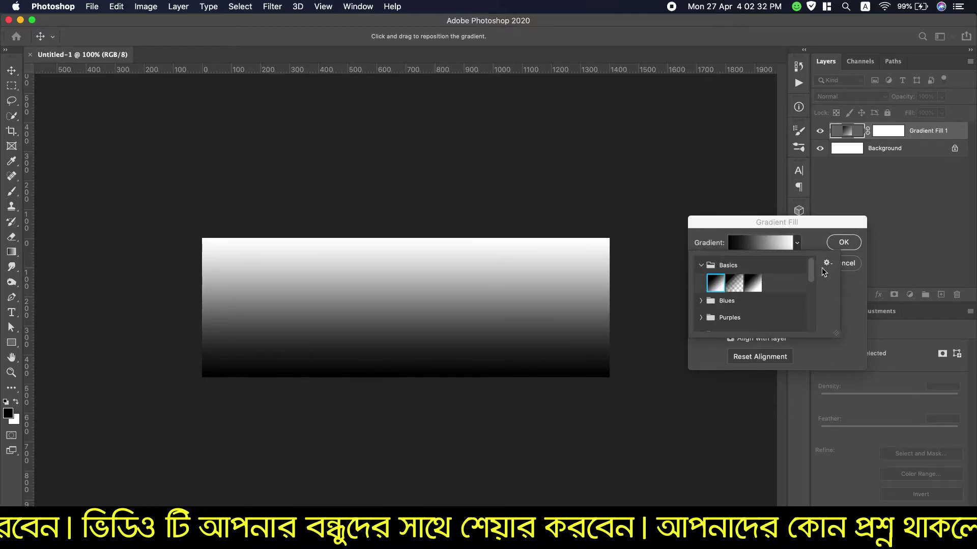
click(839, 244)
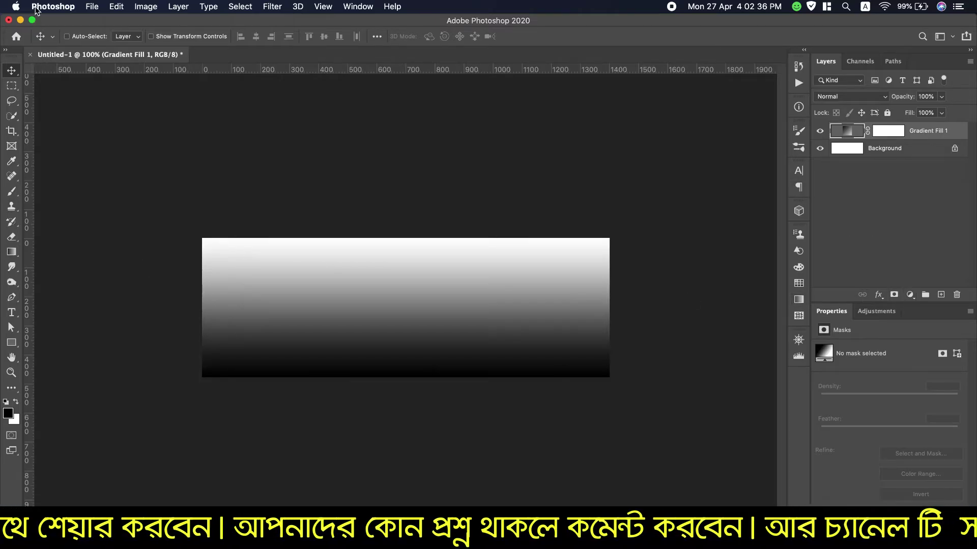
Place Ramadan Fashion.png from Downloads > PNG Files as an embedded image
click(91, 7)
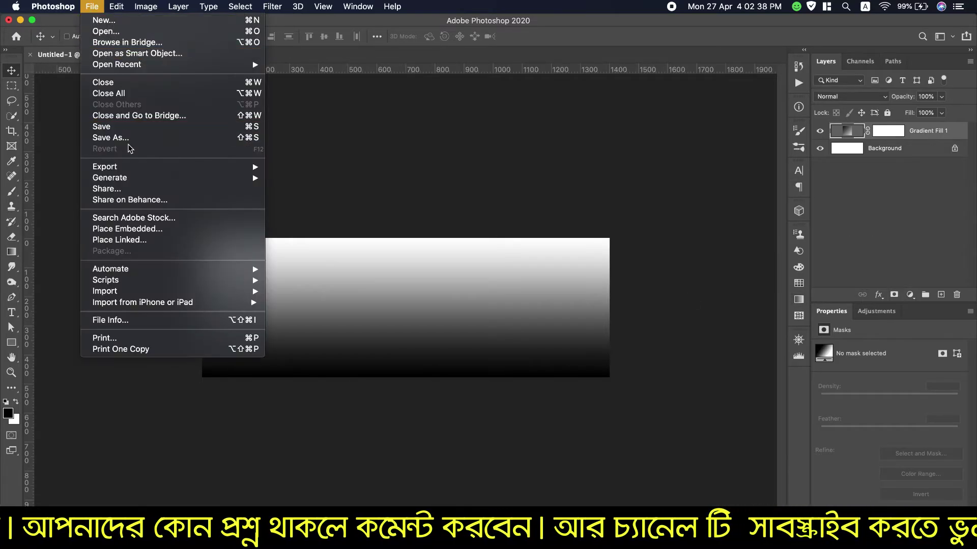
click(128, 229)
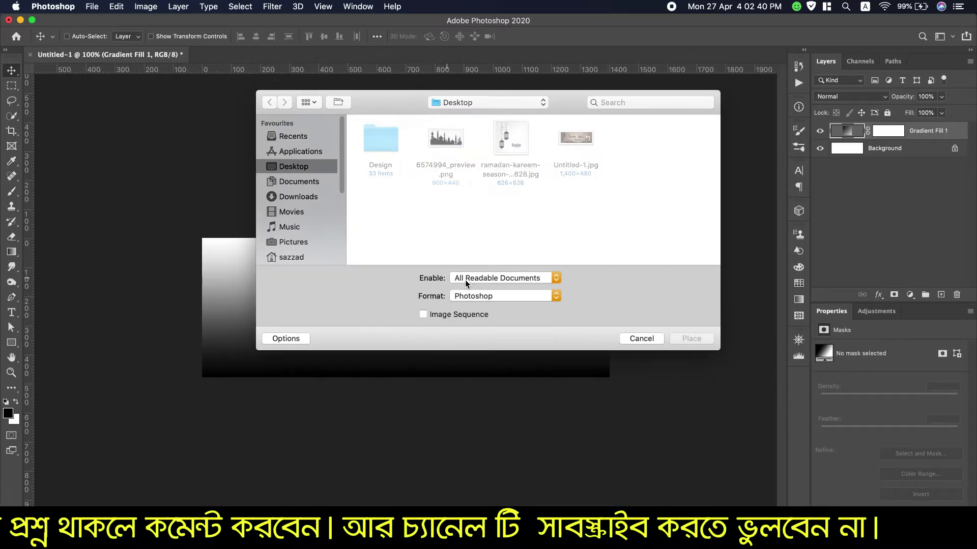
click(298, 198)
double_click(573, 138)
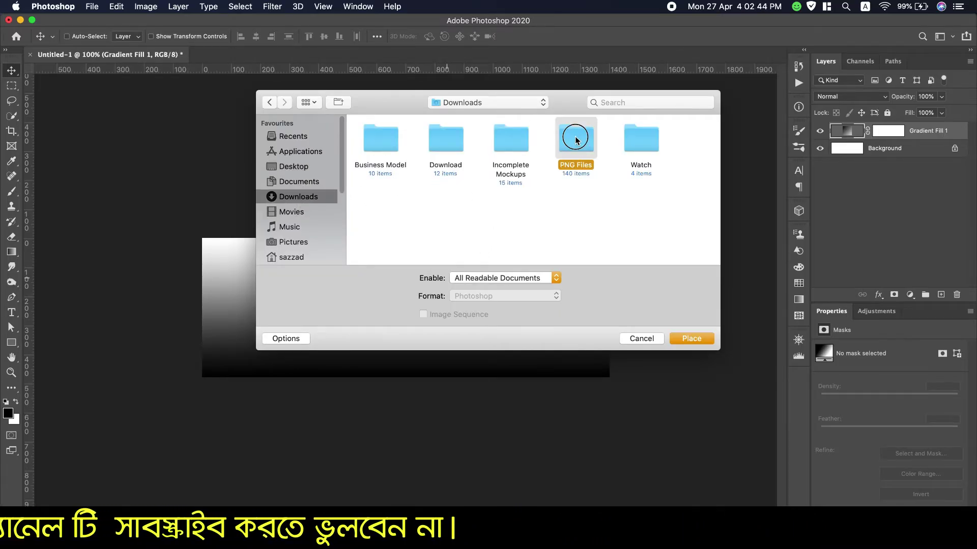
scroll(568, 202, down, 10)
scroll(568, 203, down, 10)
scroll(569, 203, down, 10)
scroll(570, 204, down, 5)
scroll(570, 204, down, 5)
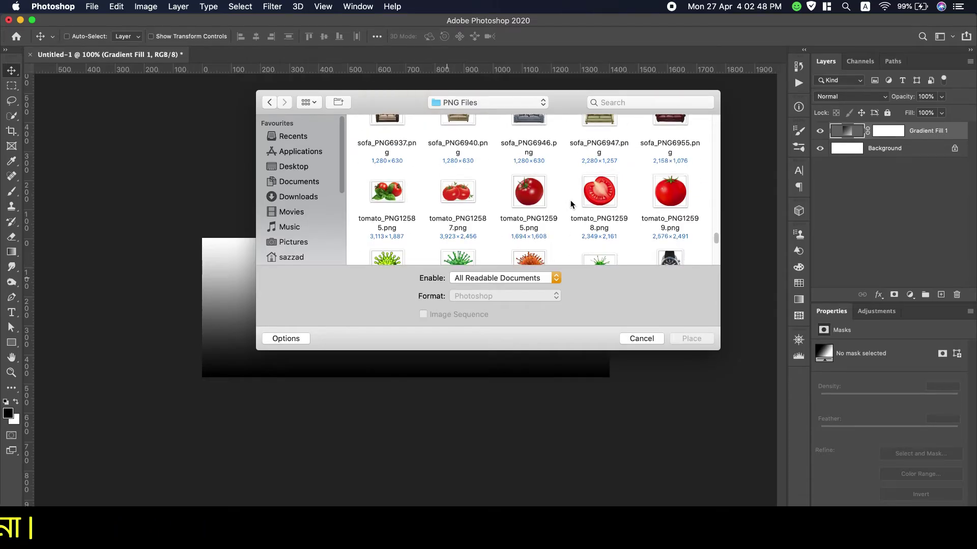
scroll(570, 204, up, 2)
scroll(570, 204, up, 2)
scroll(570, 204, up, 2)
scroll(570, 204, up, 2)
scroll(570, 204, up, 2)
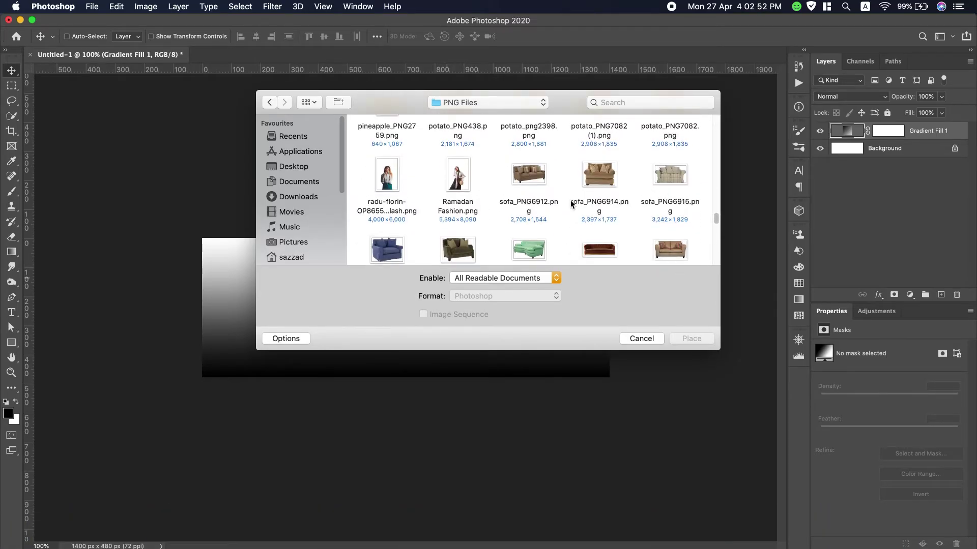
double_click(464, 174)
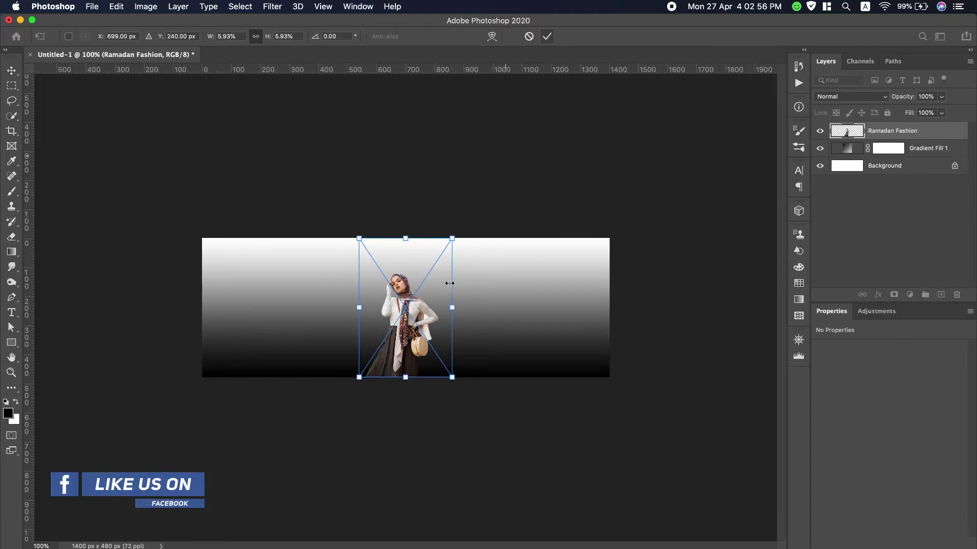
Scale up the Ramadan Fashion photo, move it to the banner's right end, and commit
drag(460, 234, 492, 221)
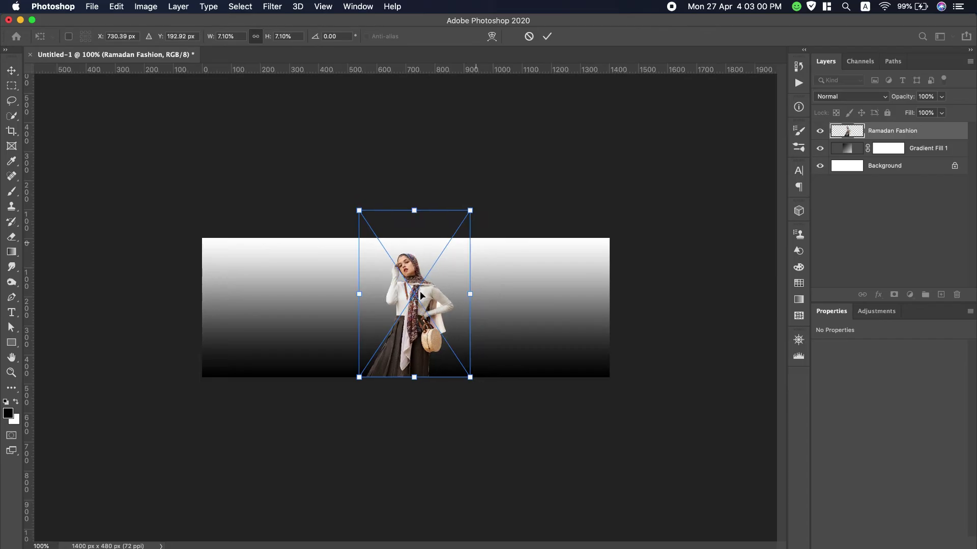
drag(424, 298, 549, 297)
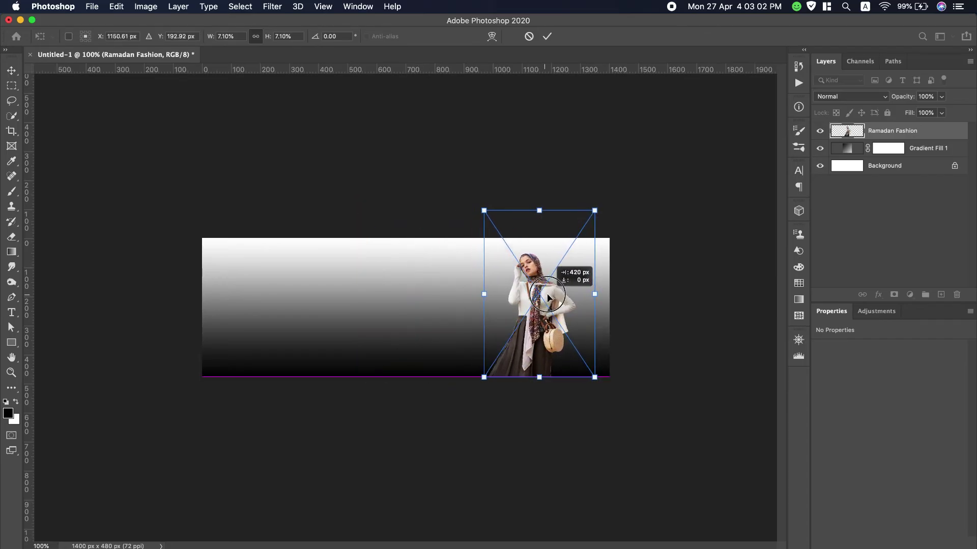
drag(596, 210, 600, 205)
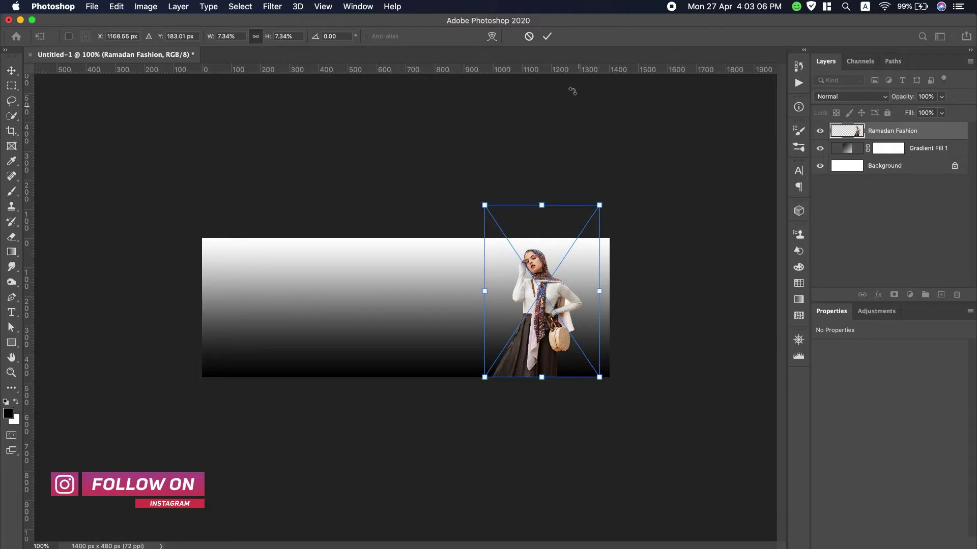
click(547, 36)
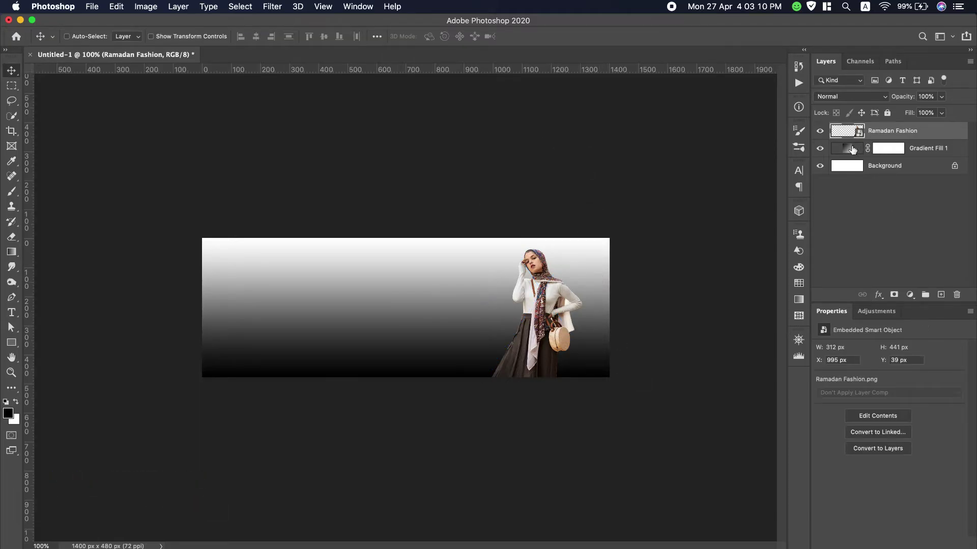
Switch the gradient fill to Radial style at 90° and reverse it
double_click(852, 149)
click(750, 263)
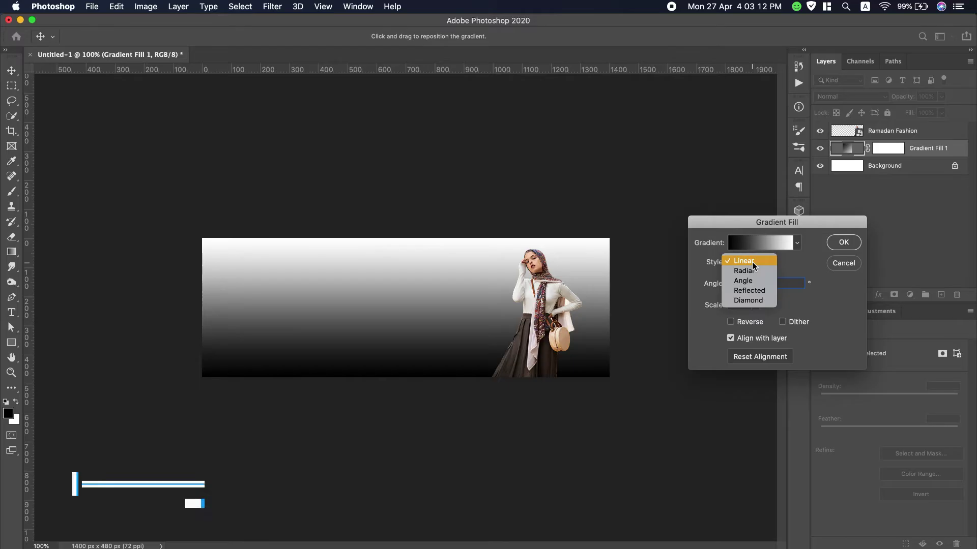
click(752, 270)
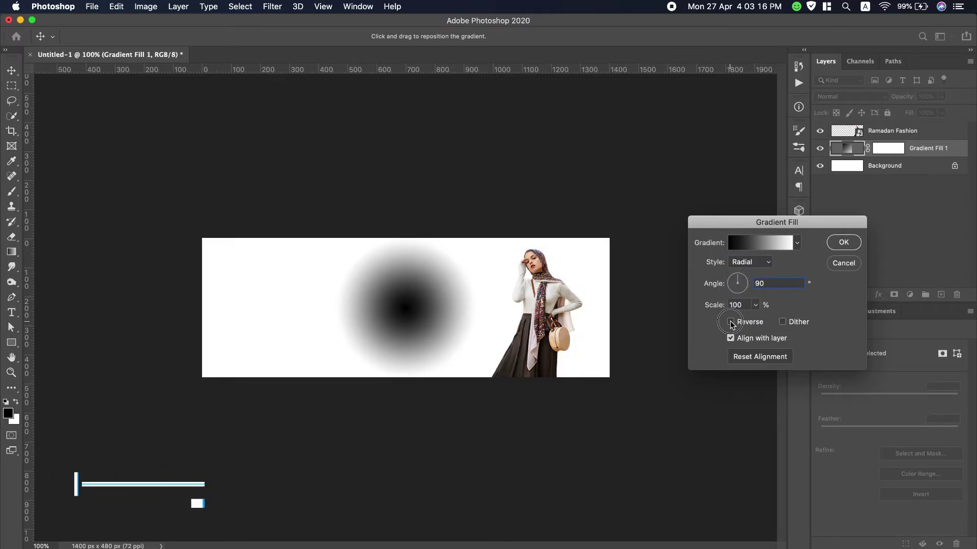
click(768, 322)
Recolour the gradient stops to dark brown #261913 and tan #c69a72, sampled from the photo
click(775, 246)
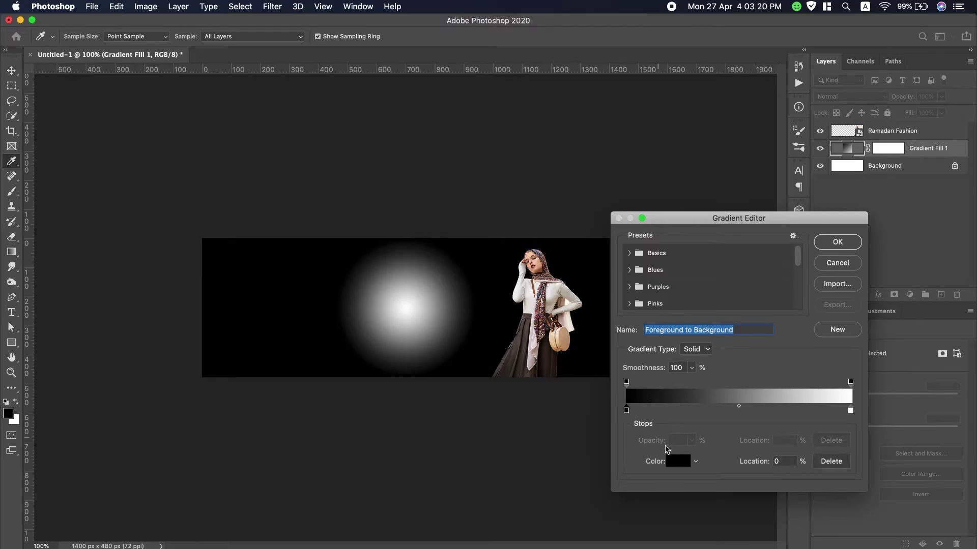
click(677, 461)
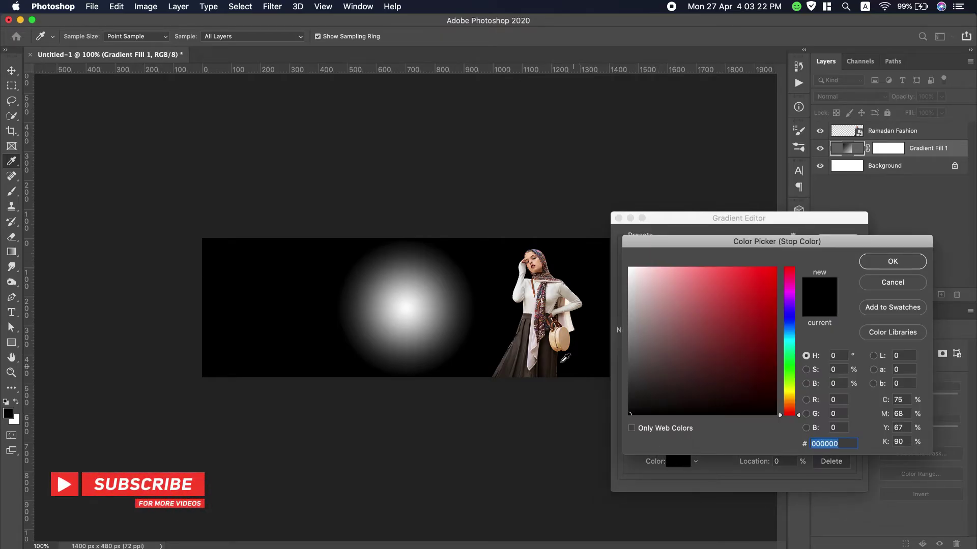
click(542, 359)
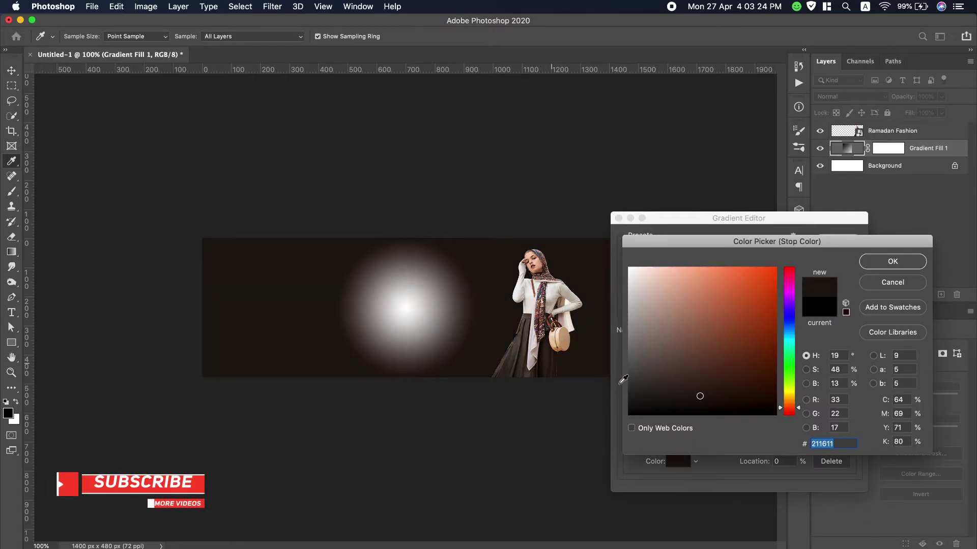
drag(709, 387, 711, 383)
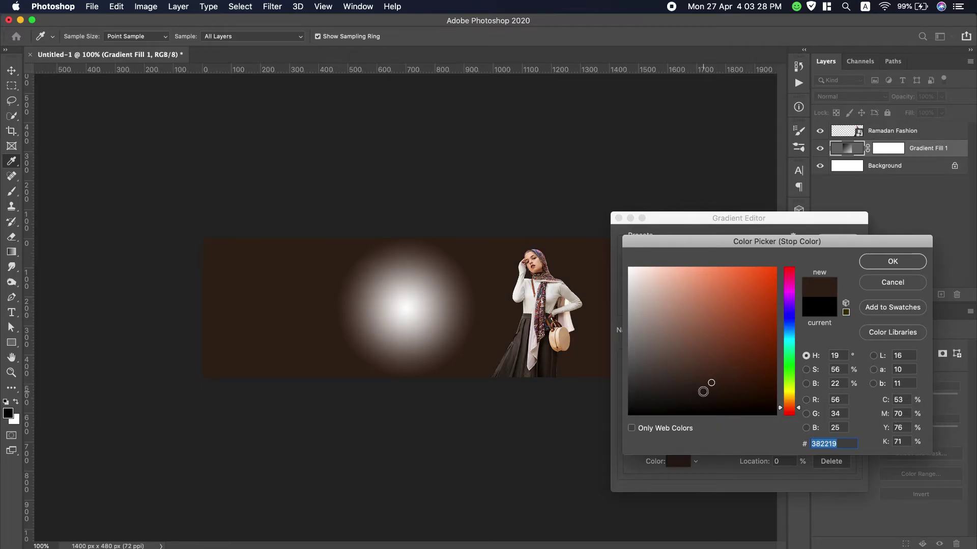
click(703, 392)
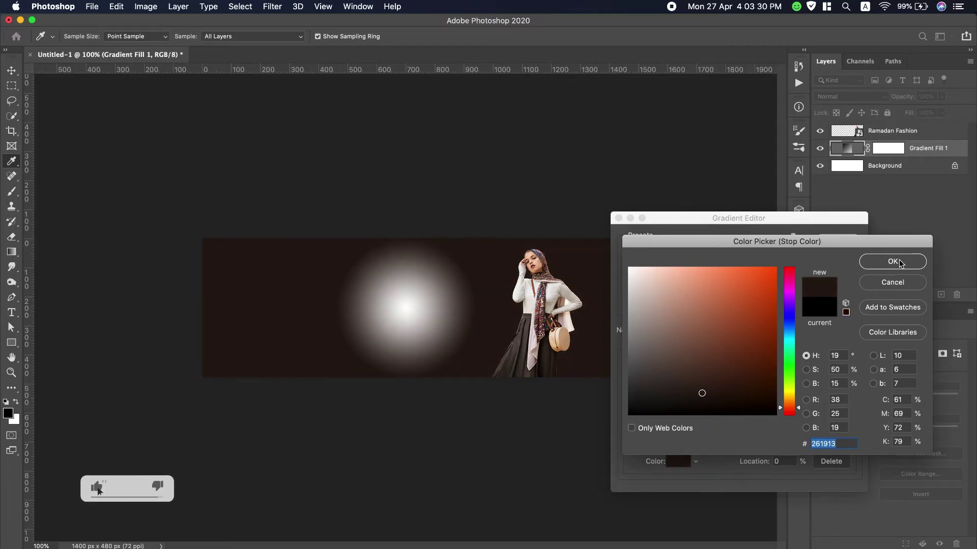
click(893, 261)
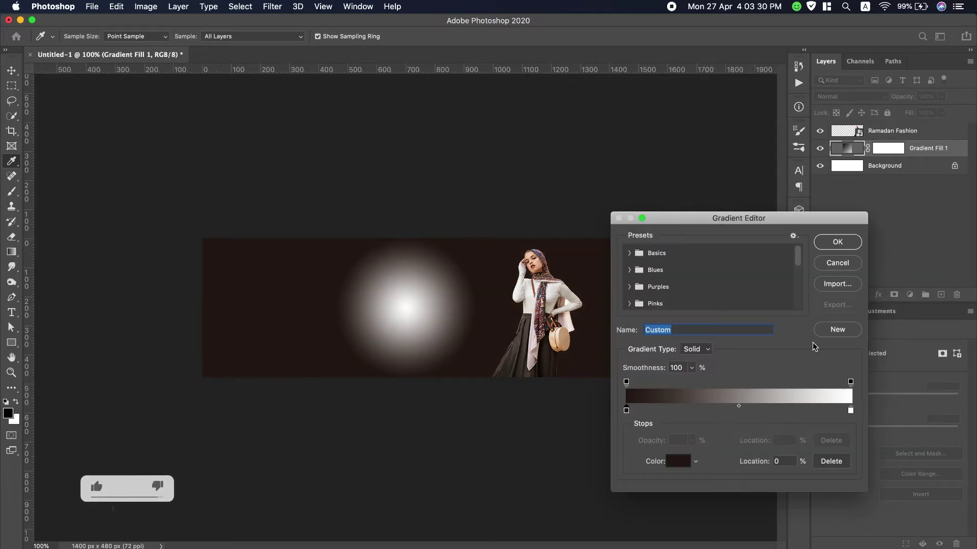
click(851, 410)
click(679, 461)
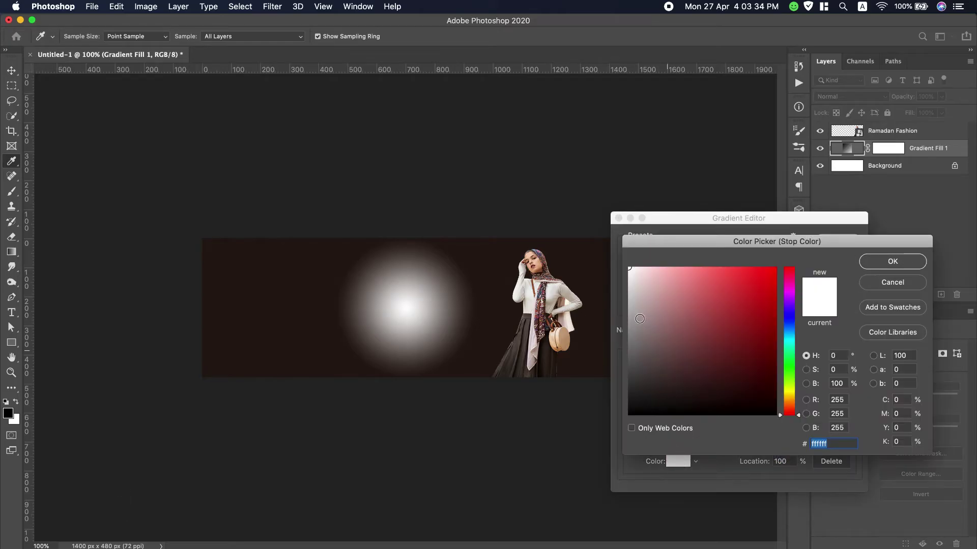
click(561, 338)
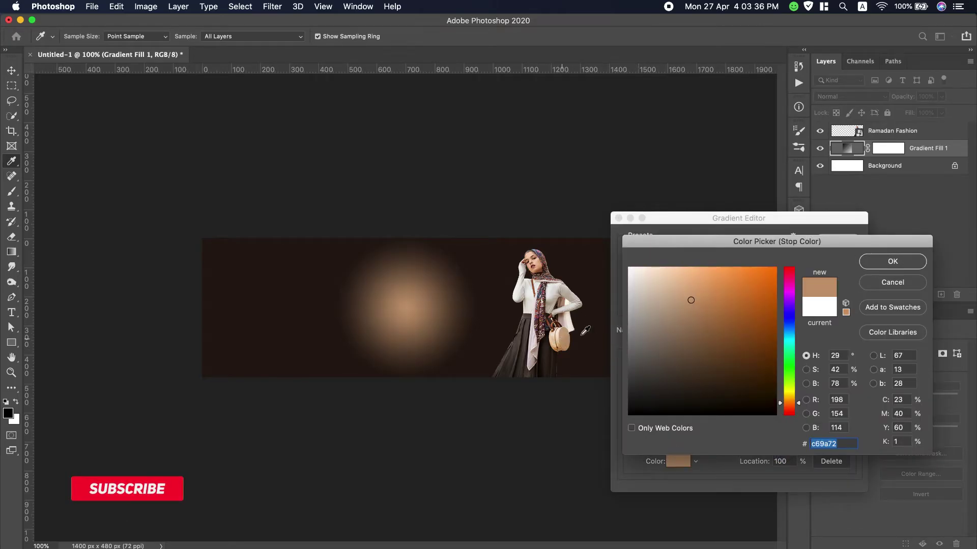
click(880, 266)
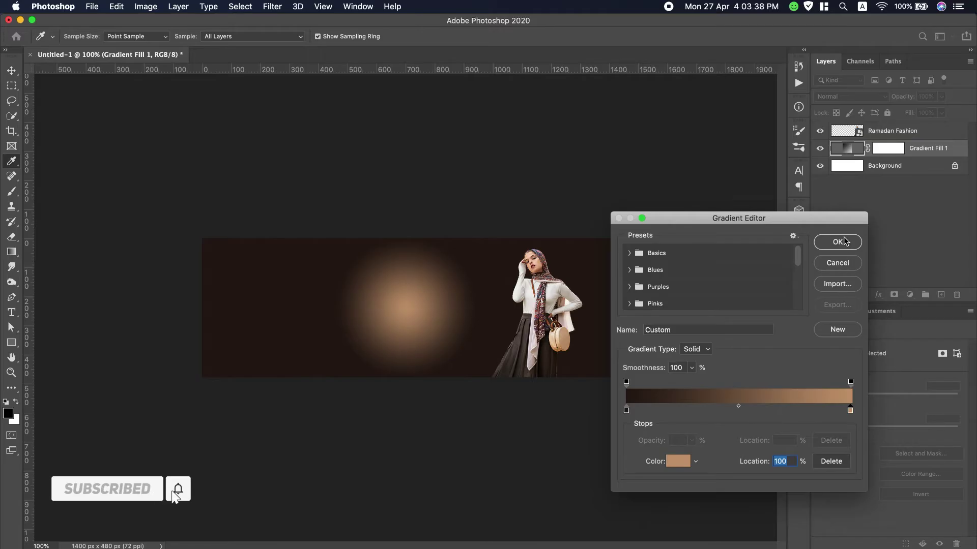
click(844, 243)
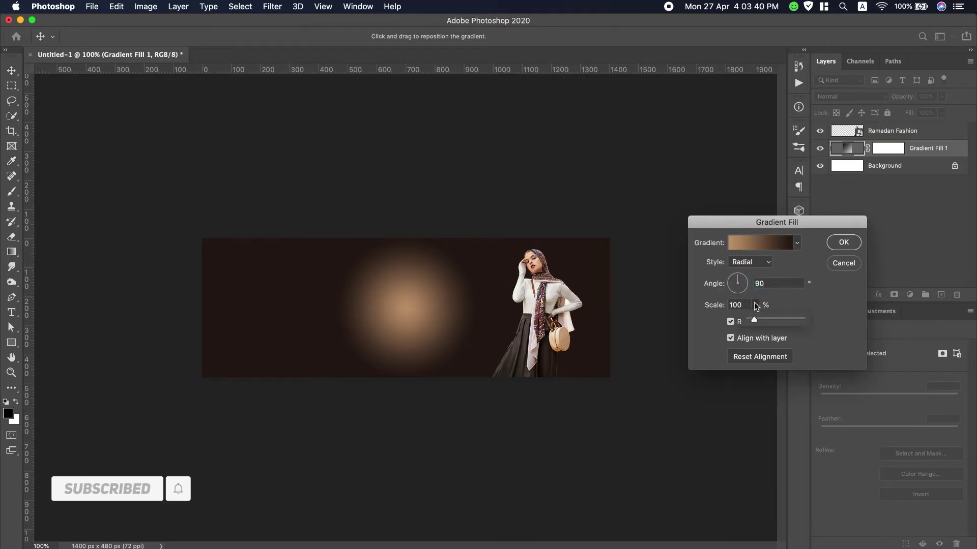
Raise the radial gradient scale to about 451% and set the dark stop to #412316
drag(754, 321, 772, 324)
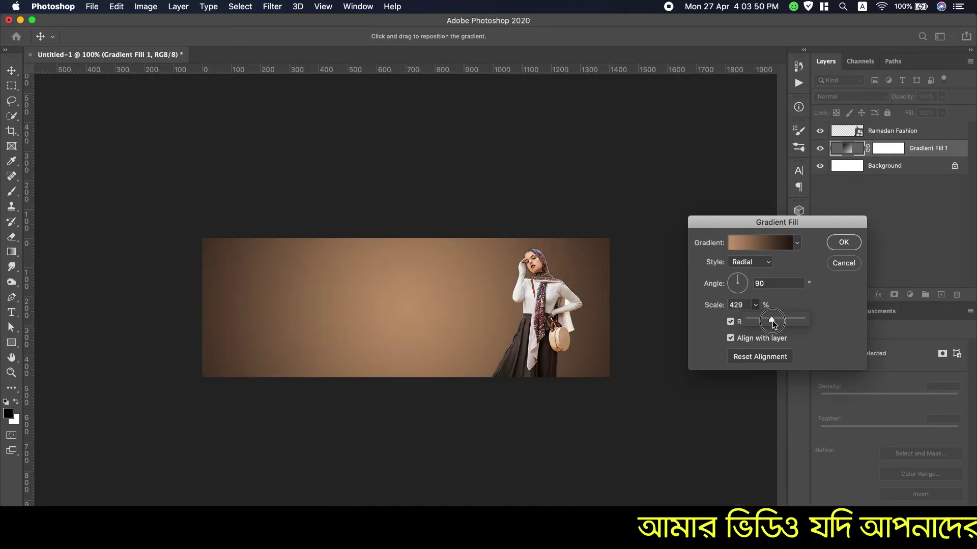
click(756, 248)
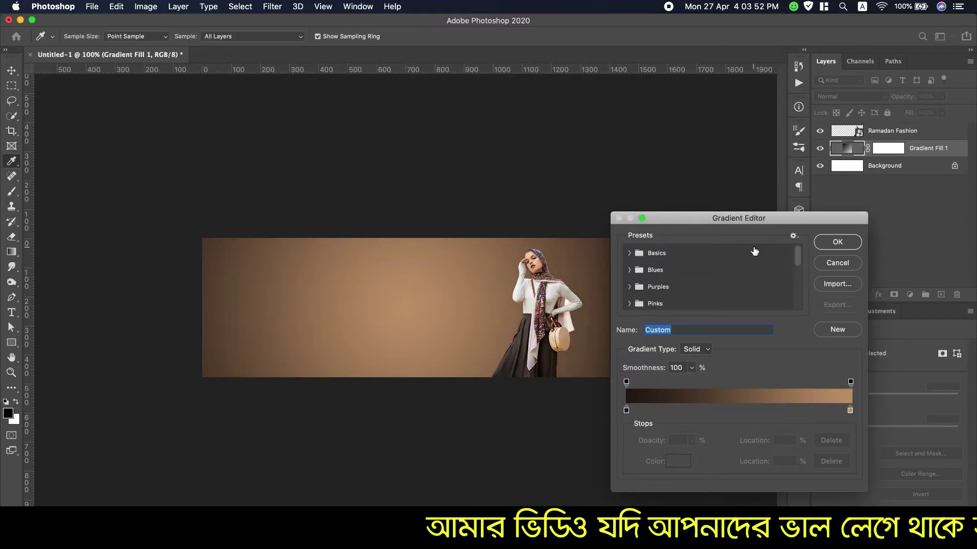
click(626, 410)
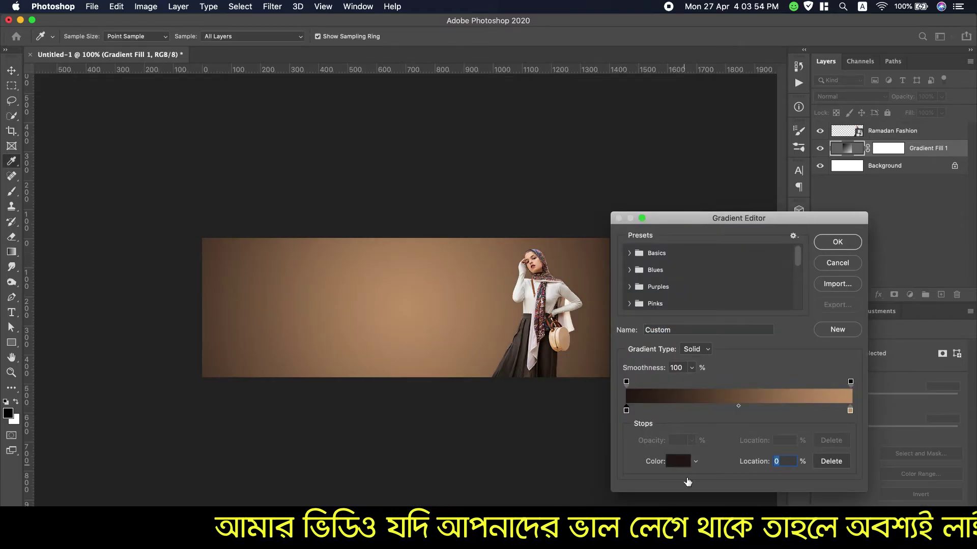
click(678, 461)
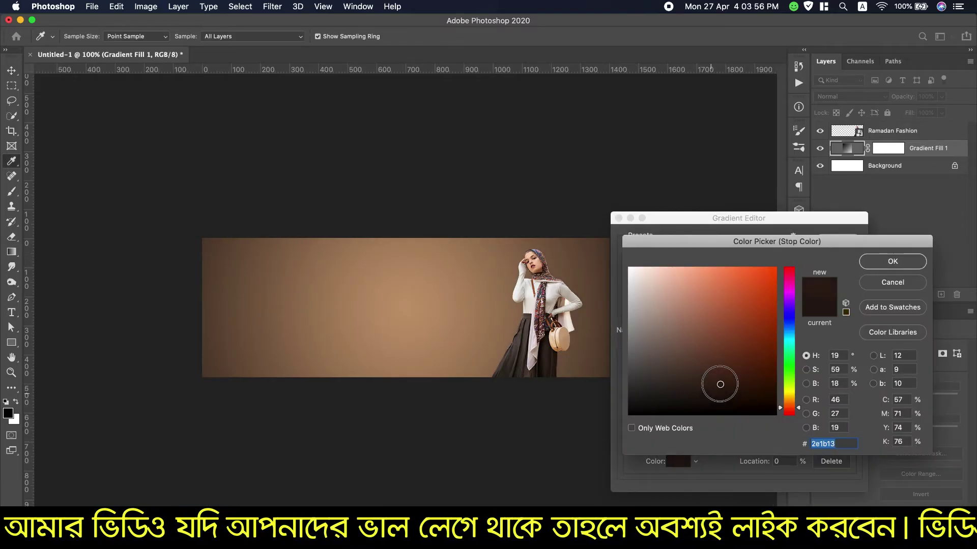
drag(719, 384, 726, 377)
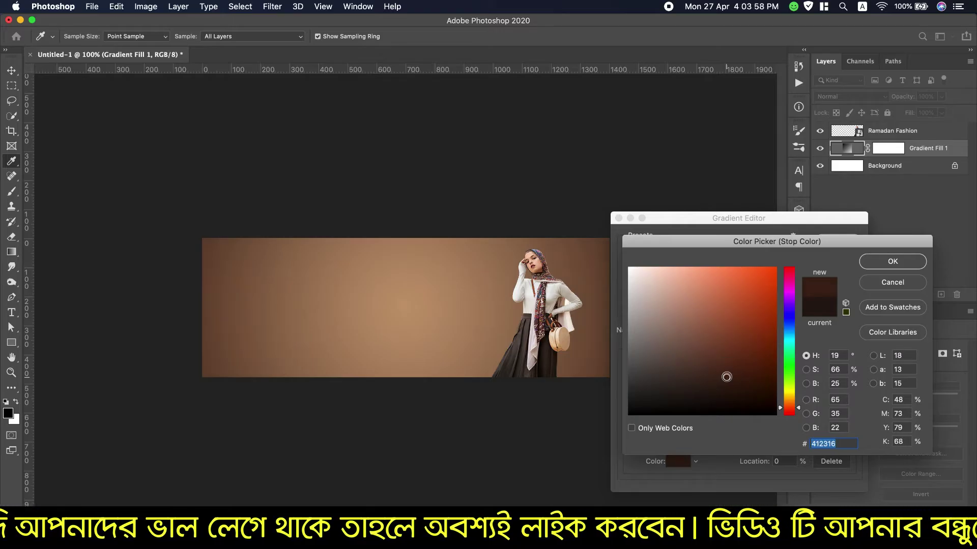
click(893, 261)
Set the light gradient stop to tan #c69161 and apply the fill settings
click(850, 411)
click(678, 461)
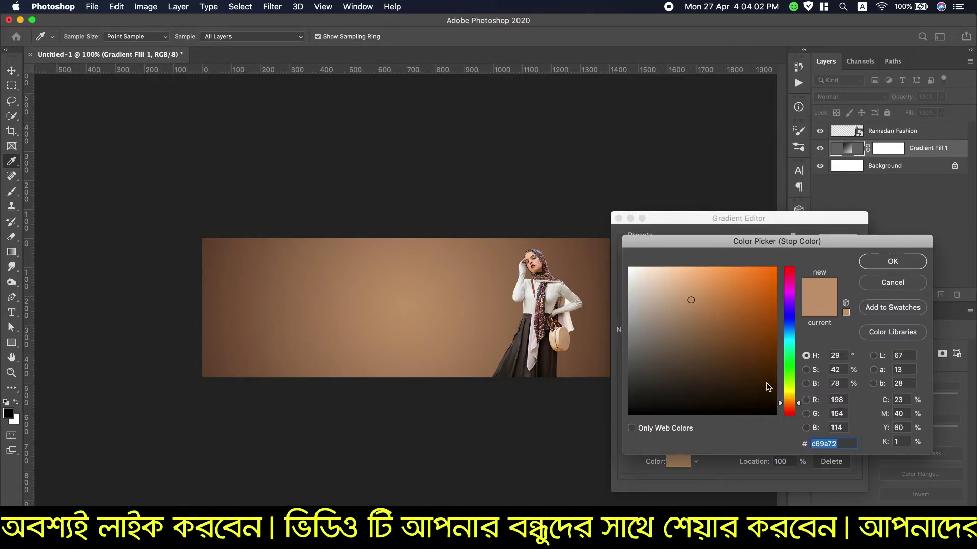
click(703, 300)
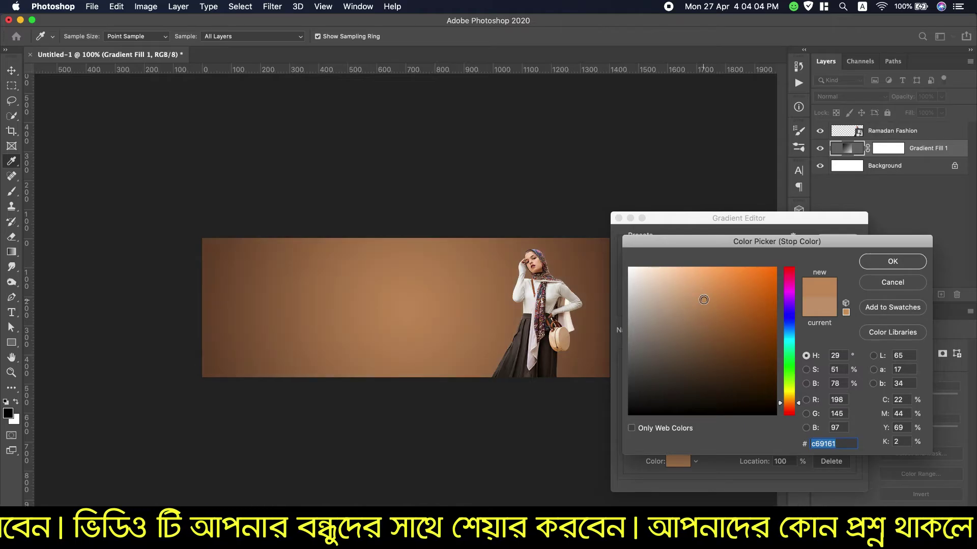
click(895, 262)
click(836, 242)
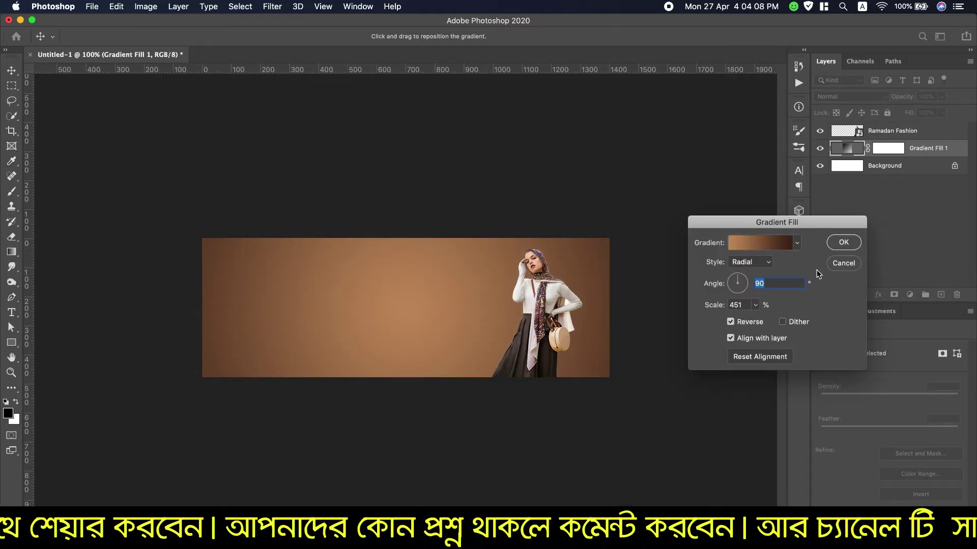
click(842, 242)
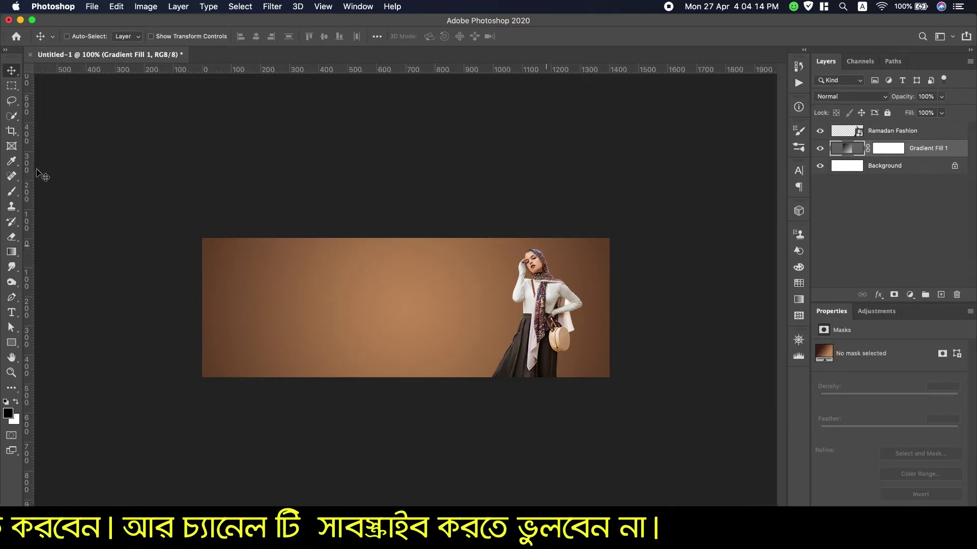
Place the ramadan-kareem lantern JPEG from the Desktop as an embedded image
click(90, 8)
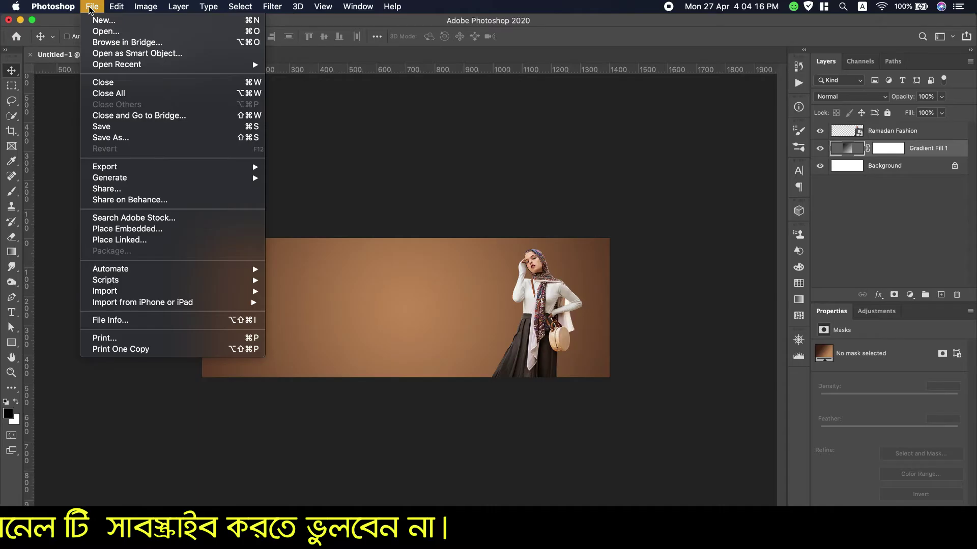
click(136, 230)
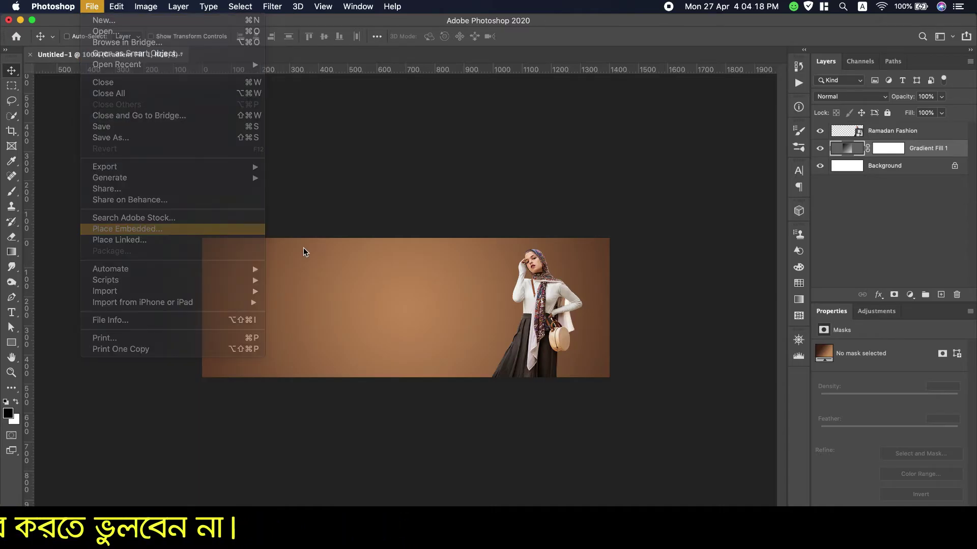
scroll(553, 243, down, 3)
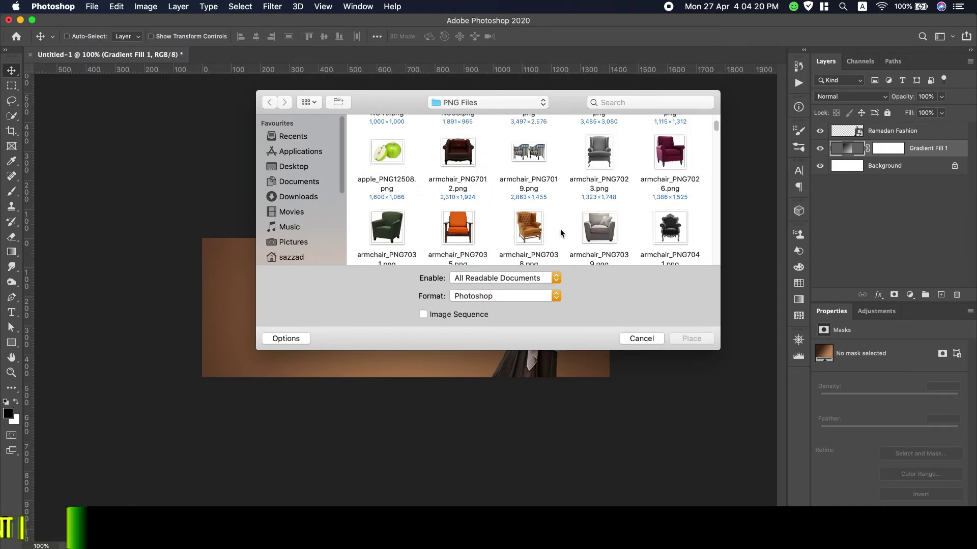
scroll(544, 231, down, 5)
click(311, 170)
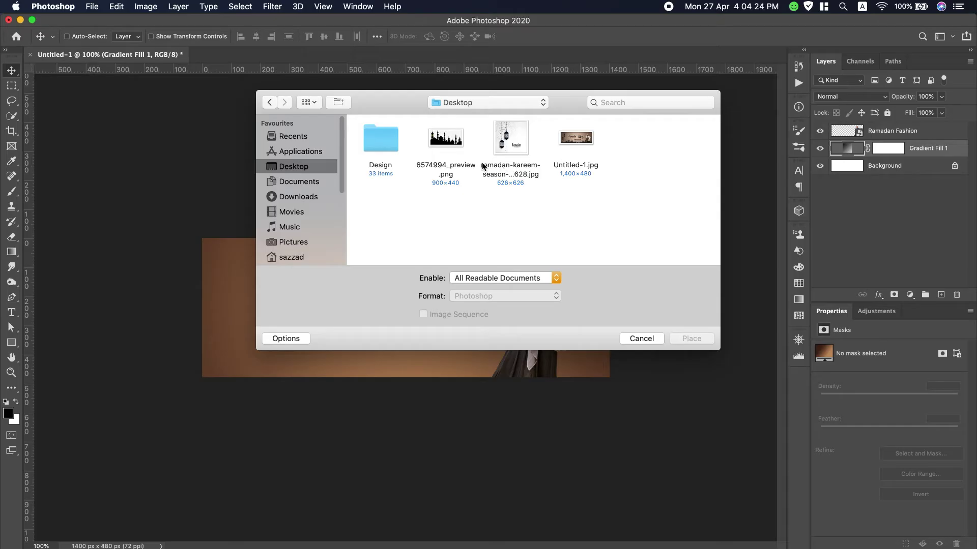
double_click(511, 143)
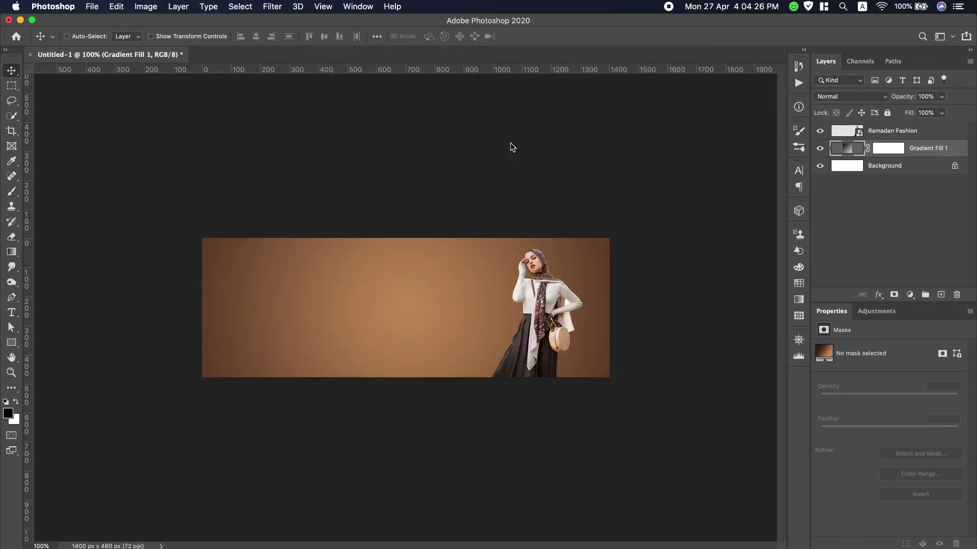
Move the lantern image to the banner's left end, enlarge it slightly, and commit
mouse_move(435, 270)
mouse_down()
mouse_move(259, 269)
mouse_move(278, 270)
mouse_up()
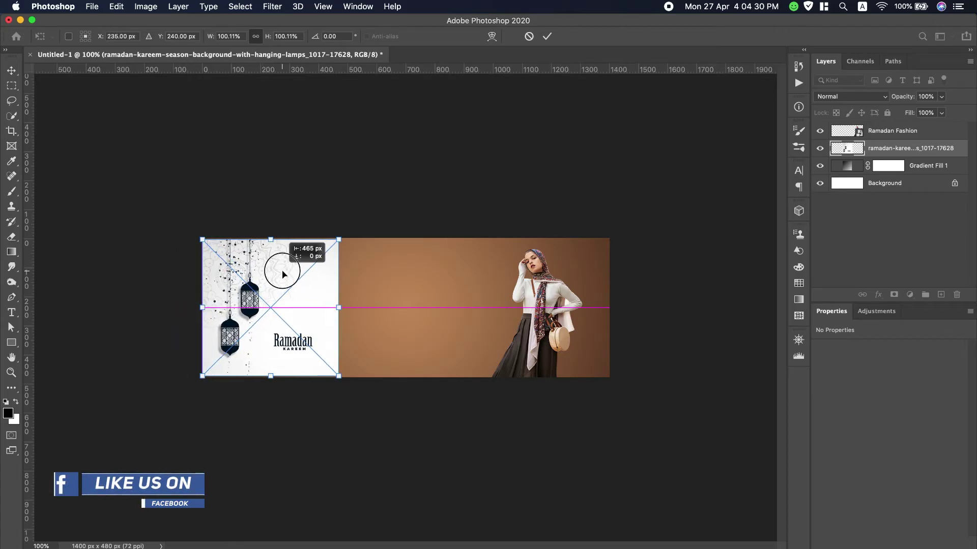
drag(339, 377, 348, 385)
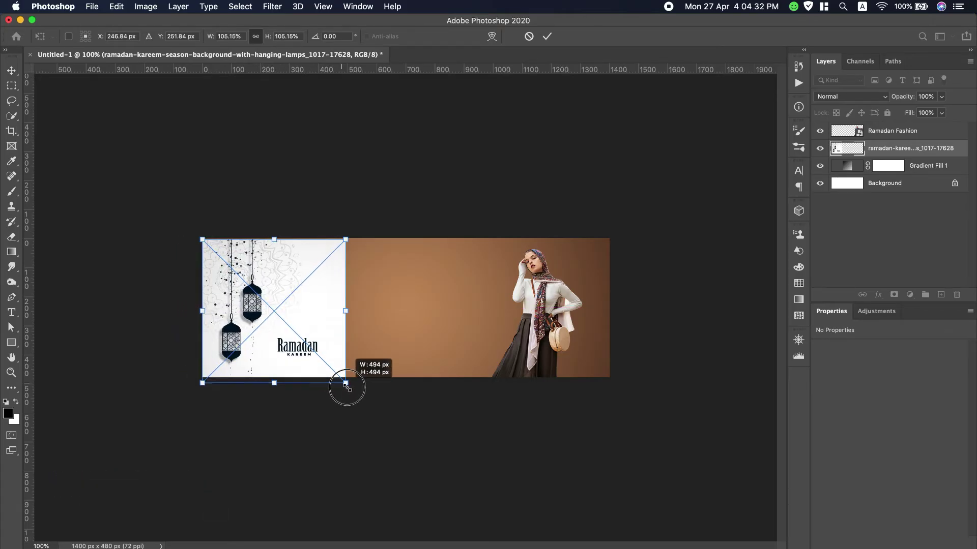
drag(247, 306, 246, 288)
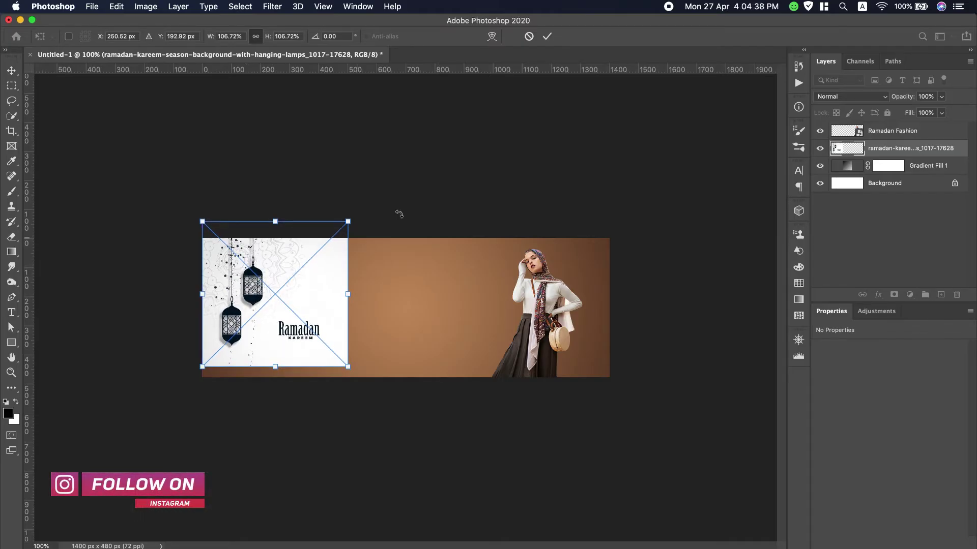
click(547, 36)
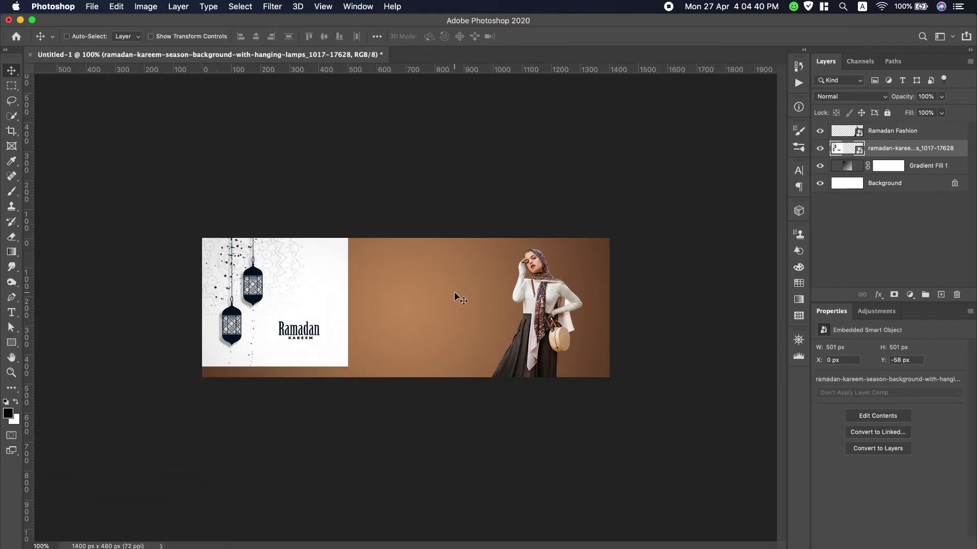
Set the lantern layer to Multiply and add a gradient layer mask fading its edge
click(853, 96)
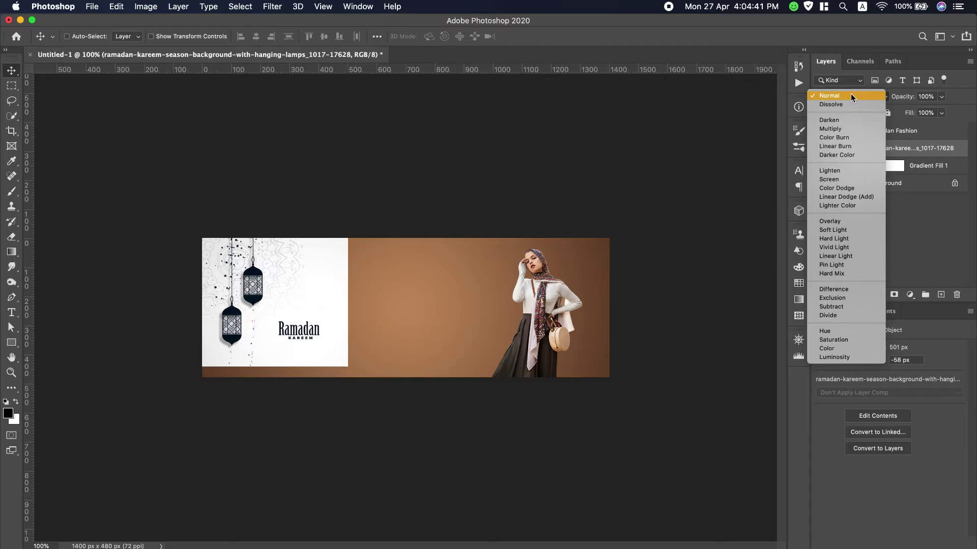
click(842, 128)
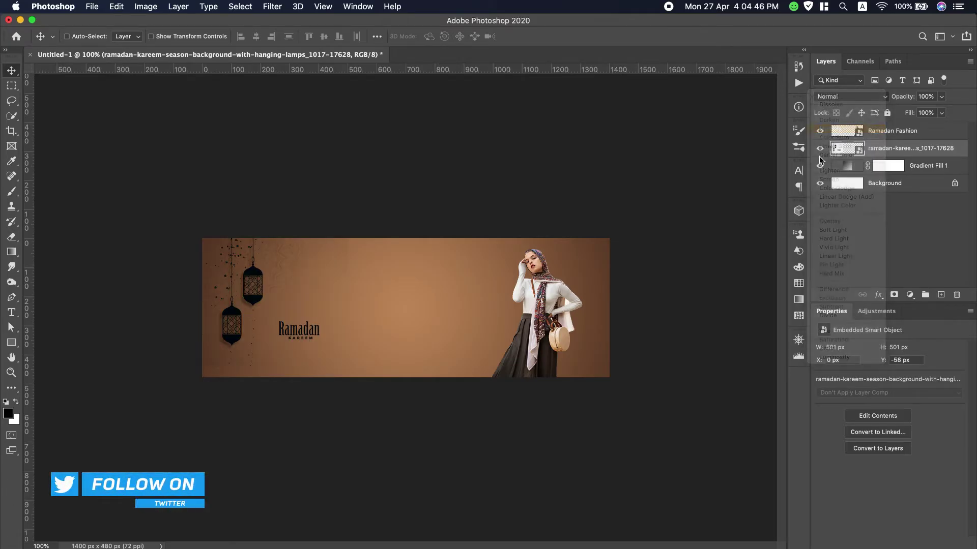
click(893, 295)
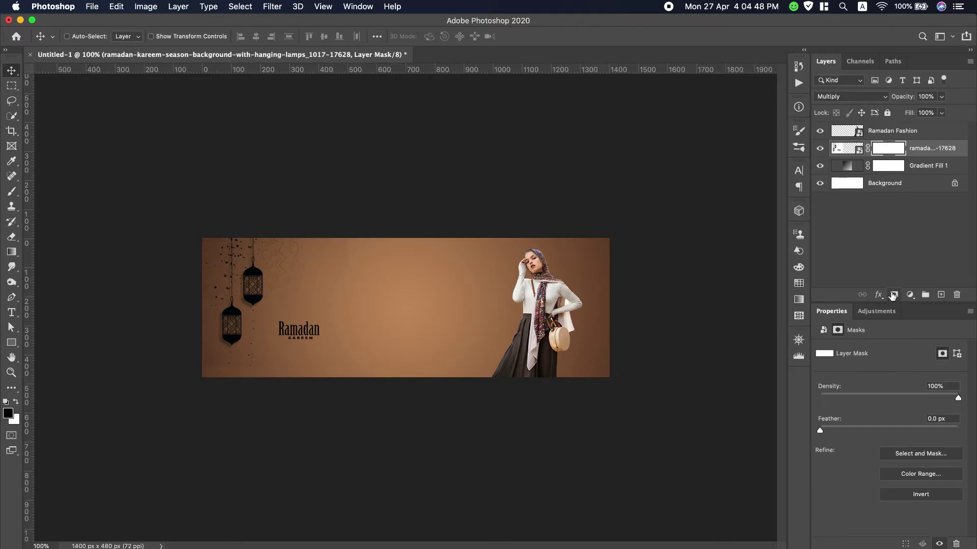
click(12, 255)
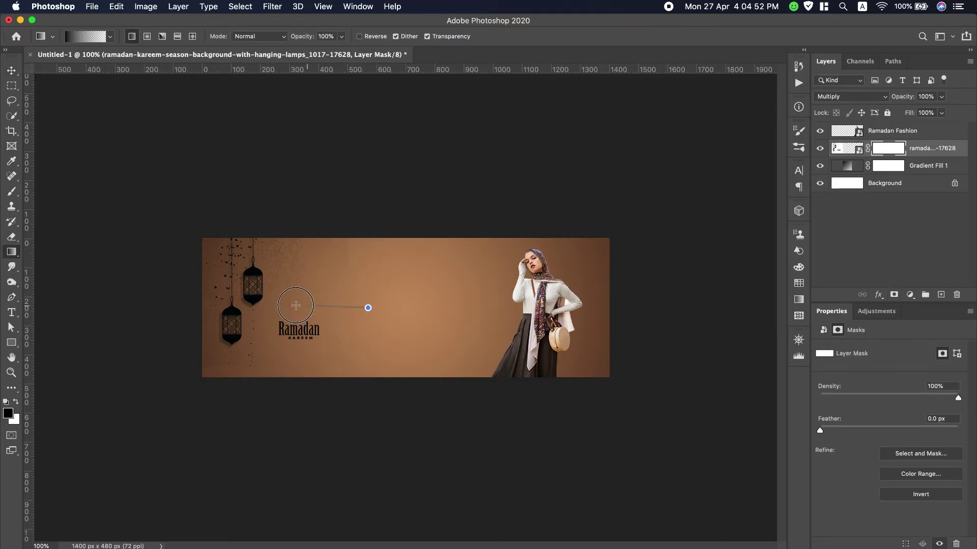
drag(368, 308, 368, 308)
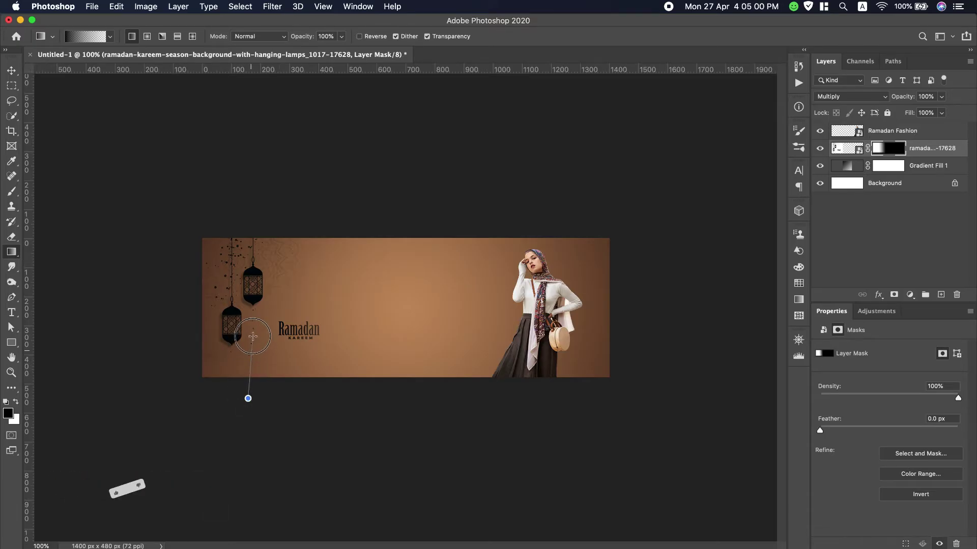
drag(253, 336, 253, 337)
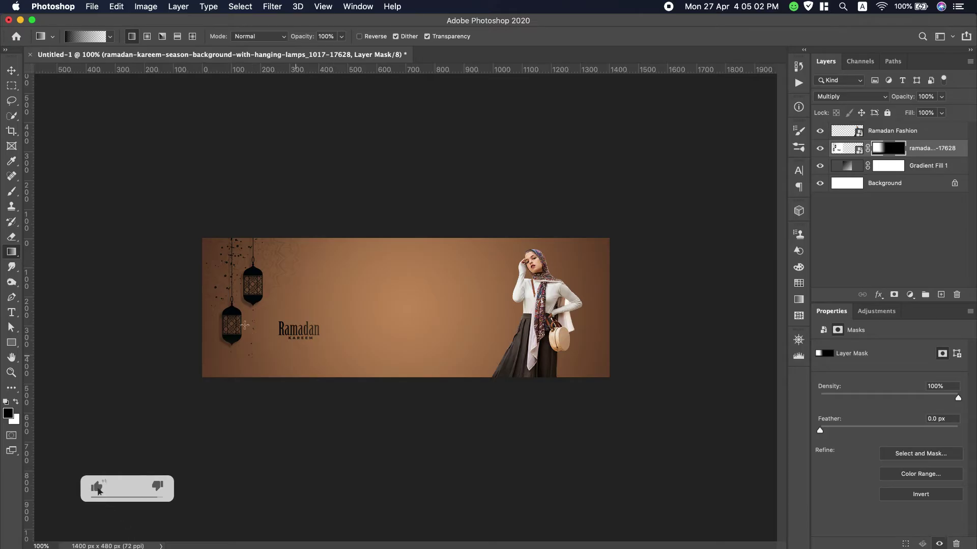
Hide the Ramadan Kareem lettering by filling a marquee selection with black on the mask
click(11, 86)
drag(273, 313, 335, 349)
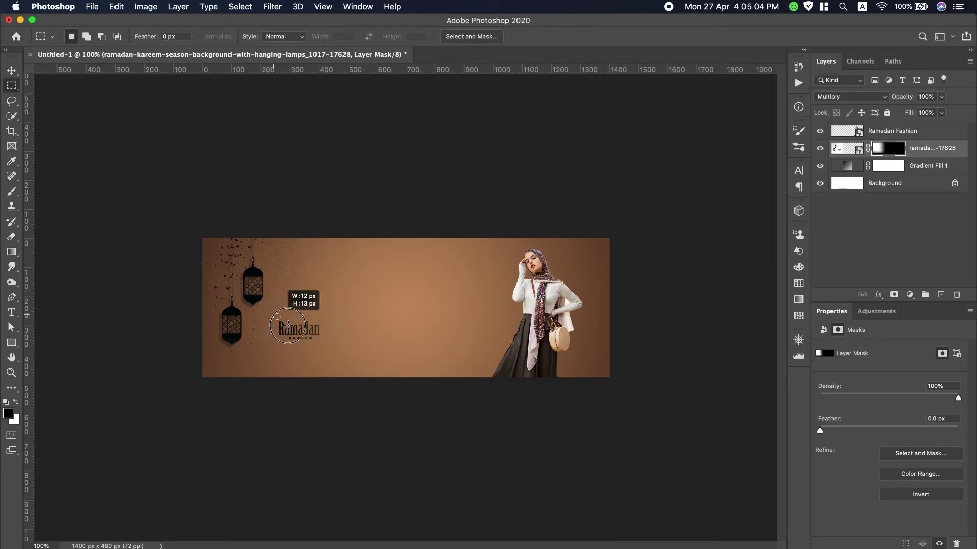
click(117, 7)
click(152, 193)
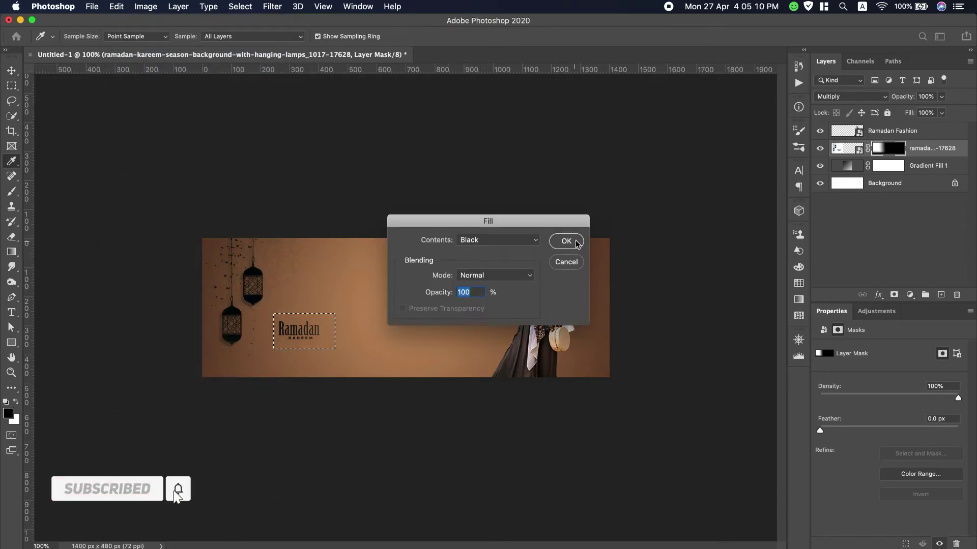
click(577, 243)
click(246, 7)
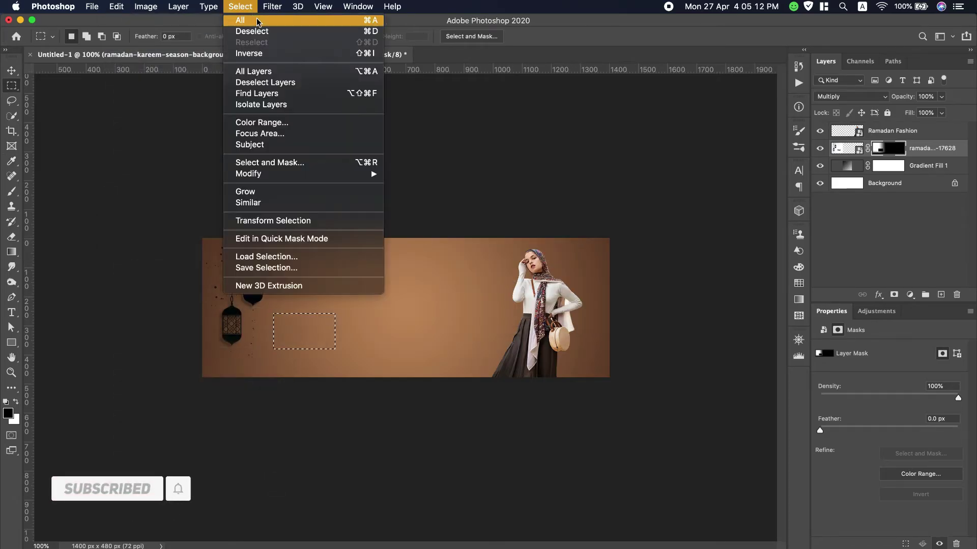
click(251, 30)
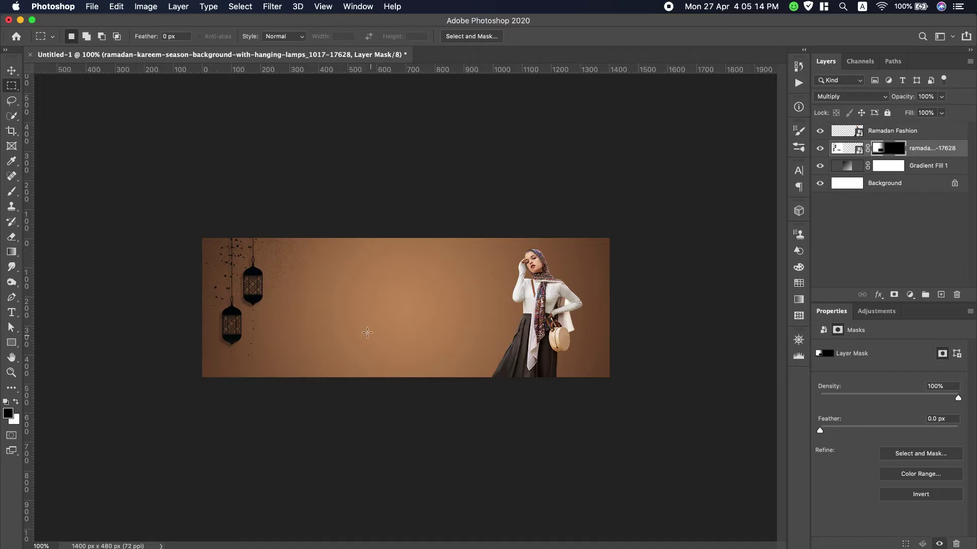
click(92, 7)
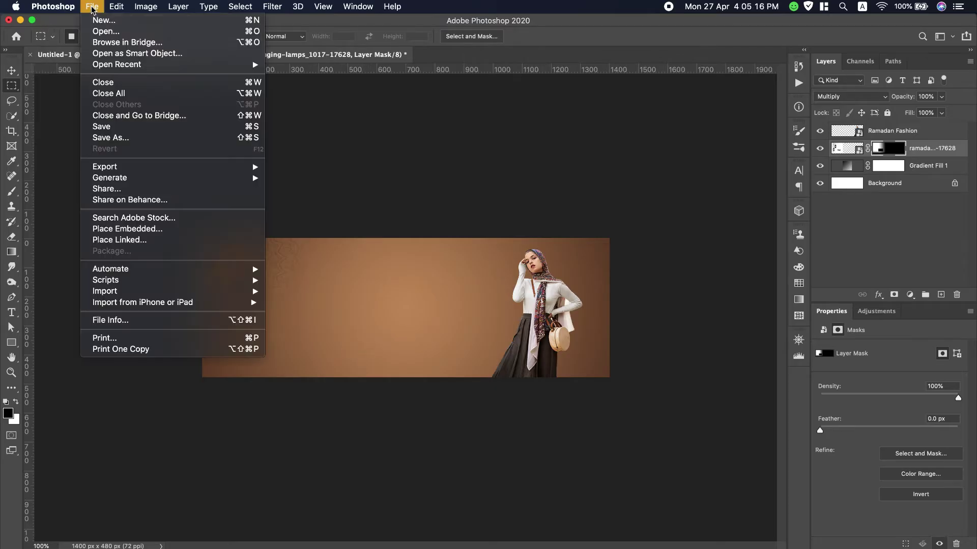
Place the 6574994_preview mosque skyline image into the banner
click(162, 228)
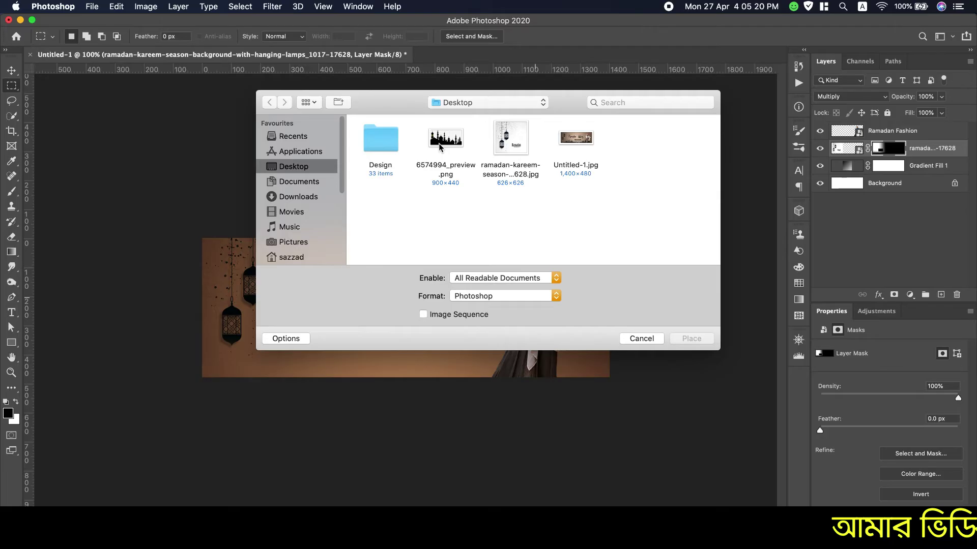
double_click(446, 138)
click(421, 348)
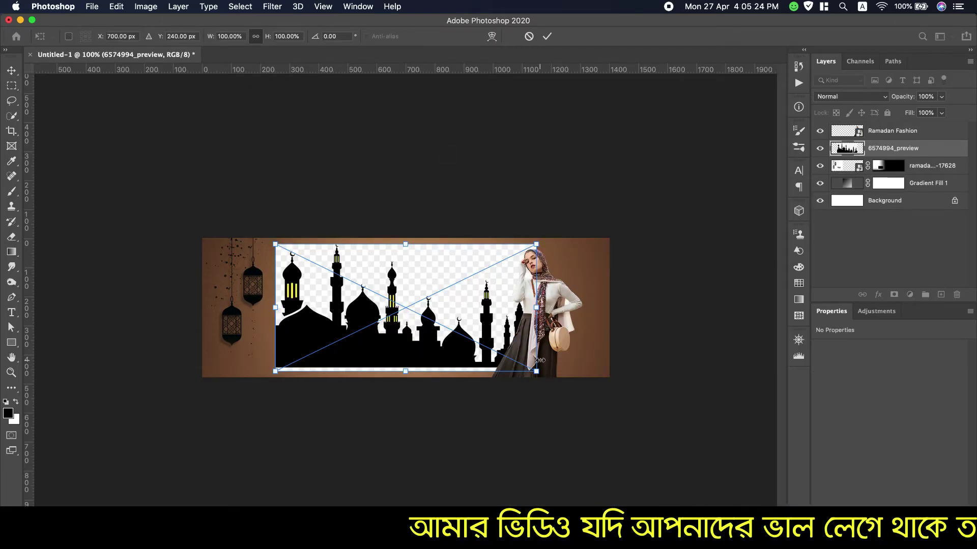
Flip the mosque skyline horizontally, shrink it to 34% in the bottom-left corner, and commit
click(117, 7)
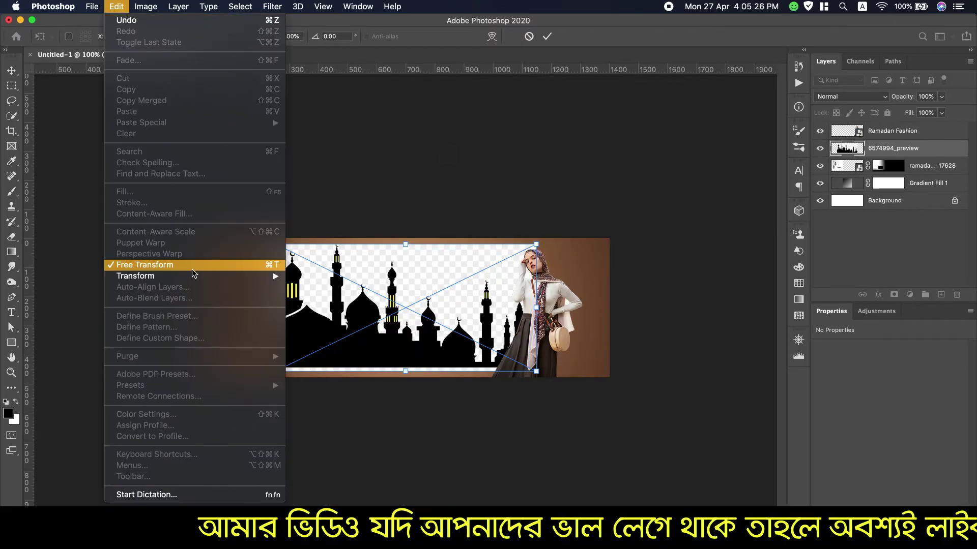
mouse_move(135, 276)
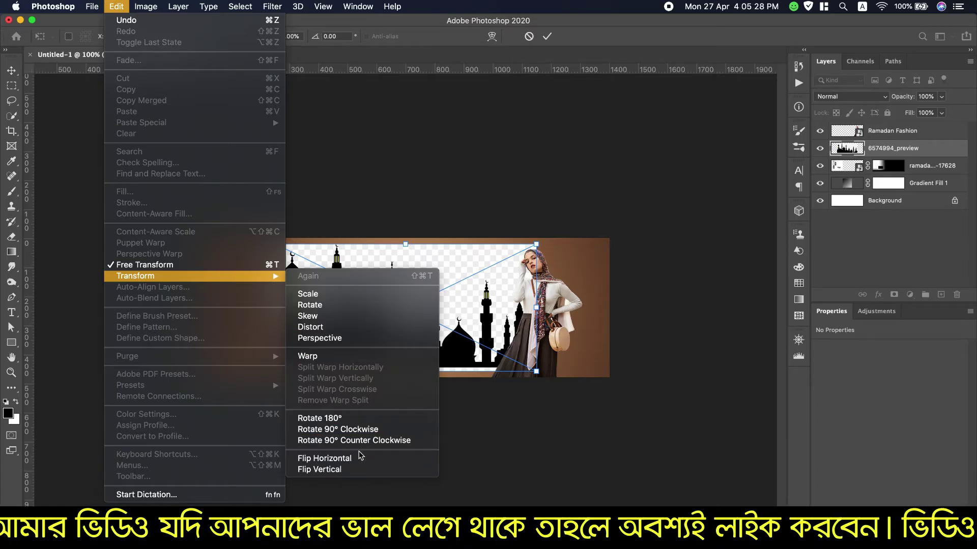
click(362, 458)
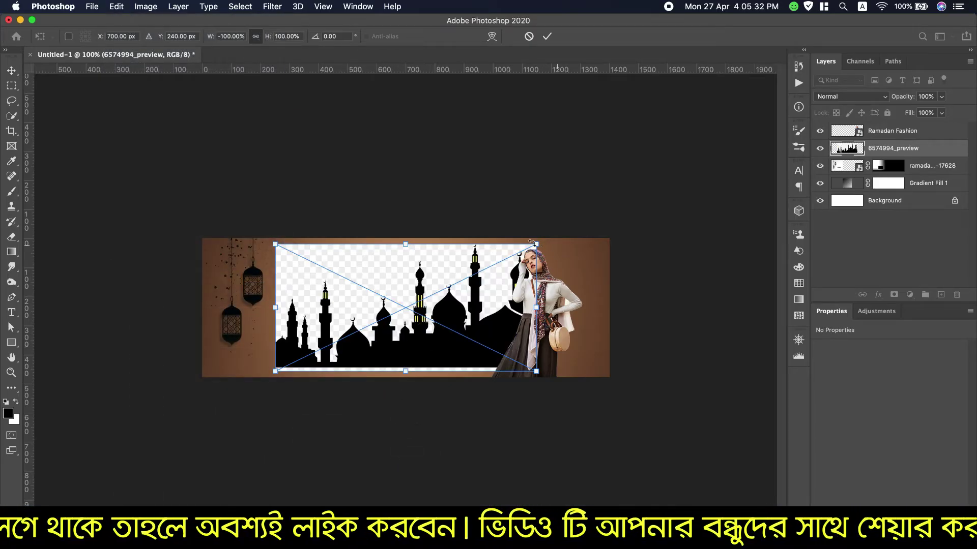
mouse_move(532, 243)
mouse_down()
mouse_move(374, 350)
mouse_move(282, 370)
mouse_up()
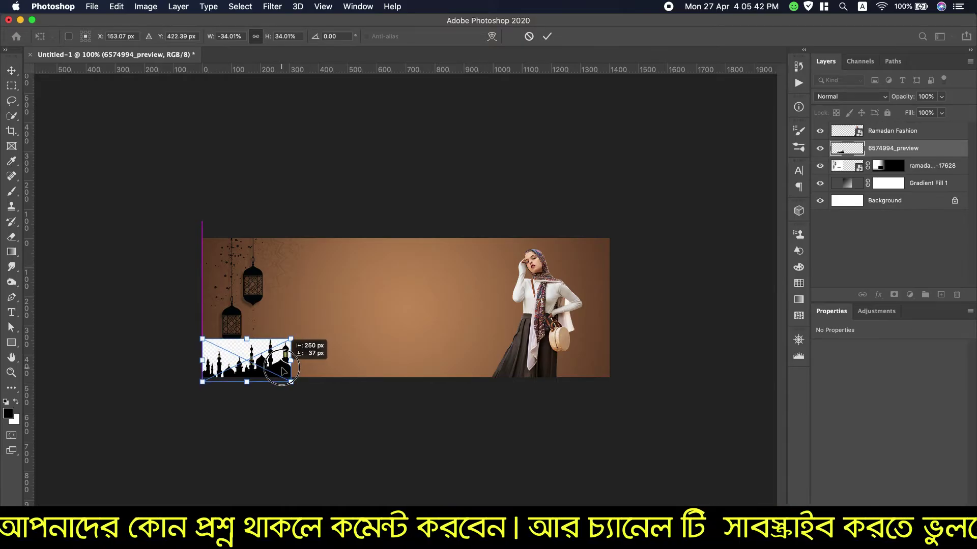
drag(282, 370, 279, 371)
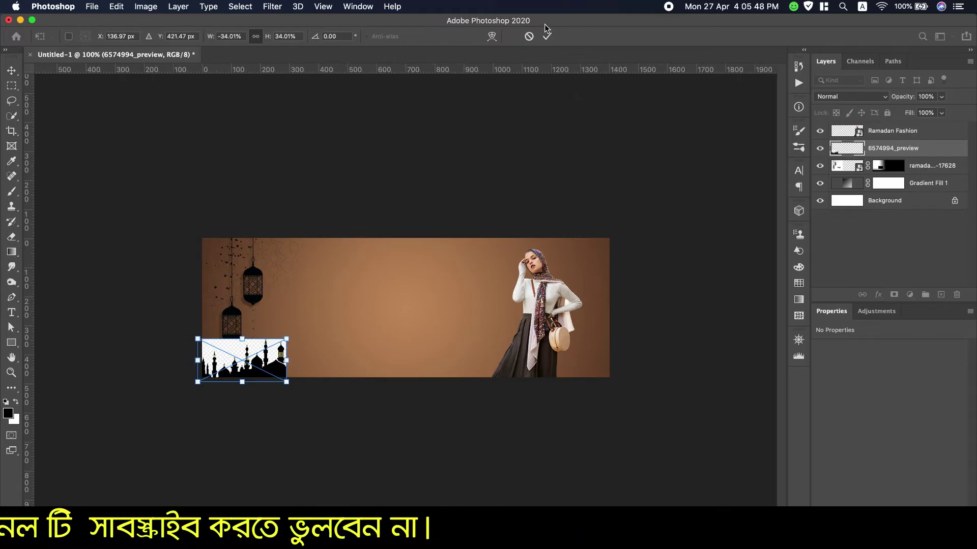
click(550, 37)
Set the mosque skyline layer to Darken blend mode to hide its white background
key(m)
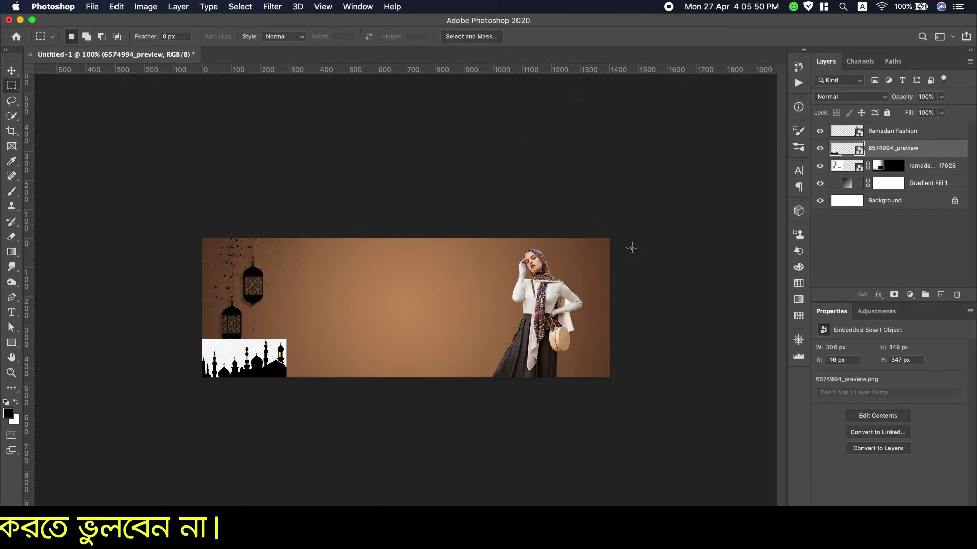
click(845, 96)
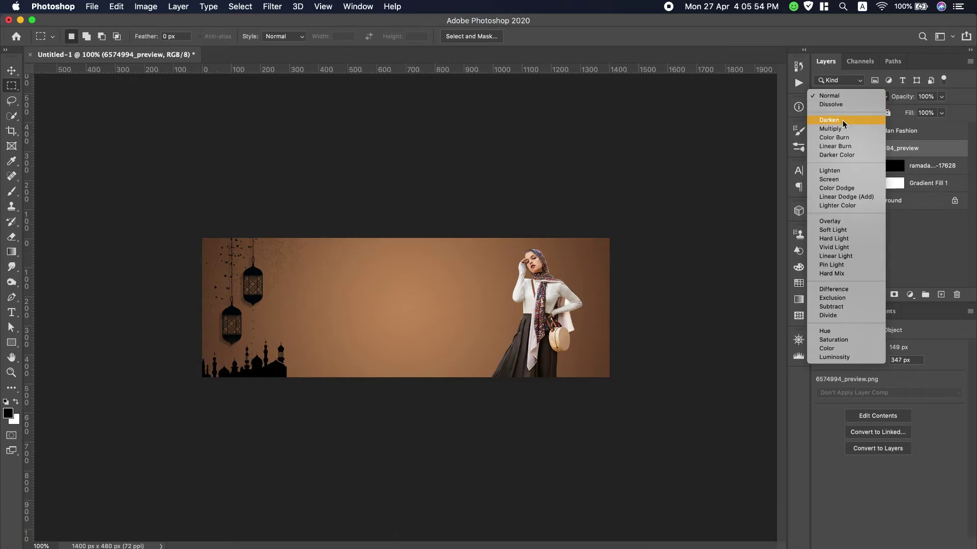
click(842, 120)
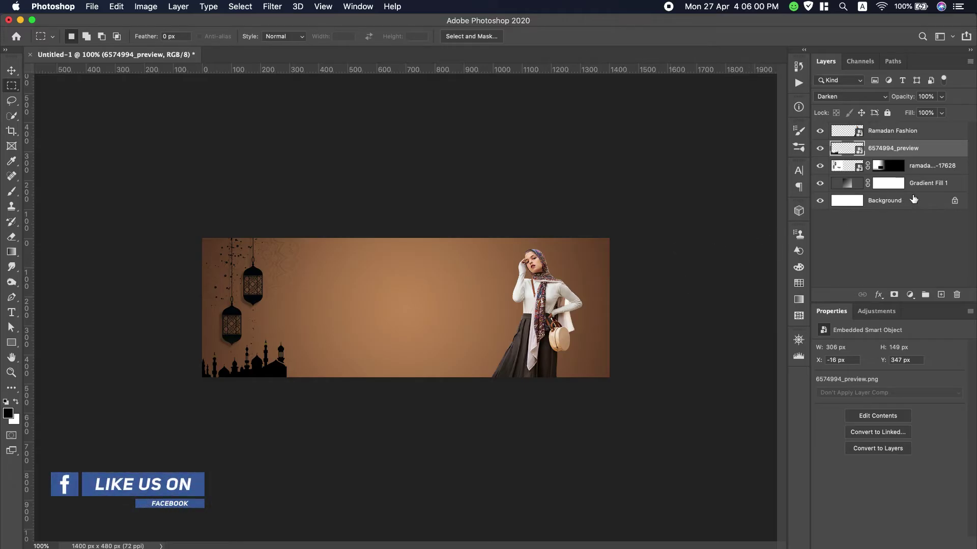
Duplicate the skyline to the right, flip the copy horizontally, and align it along the bottom
click(12, 69)
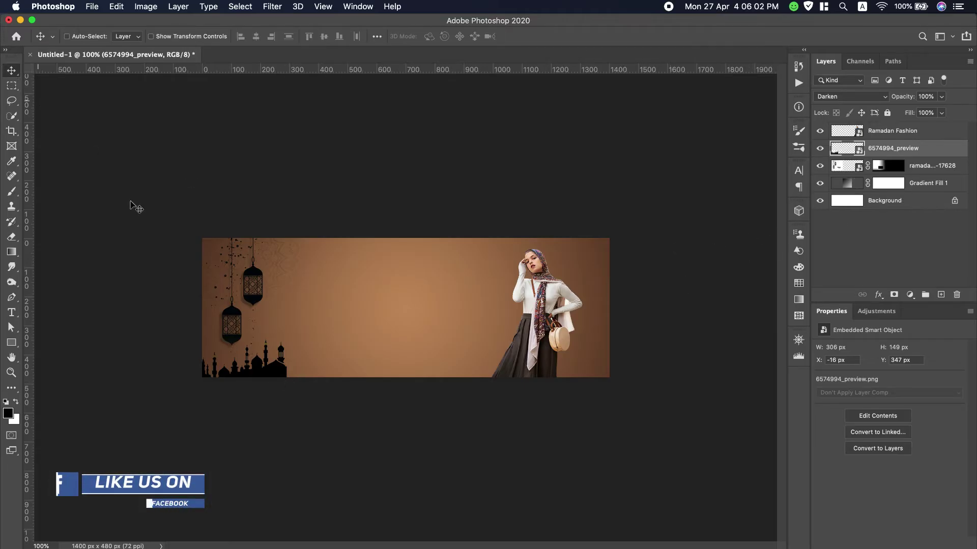
drag(271, 367, 320, 369)
key(ctrl+z)
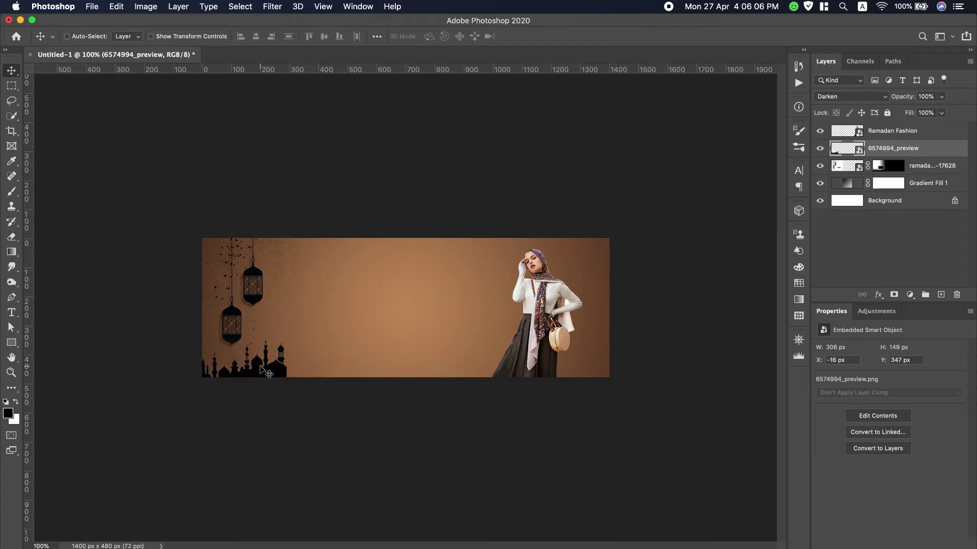
drag(270, 369, 359, 374)
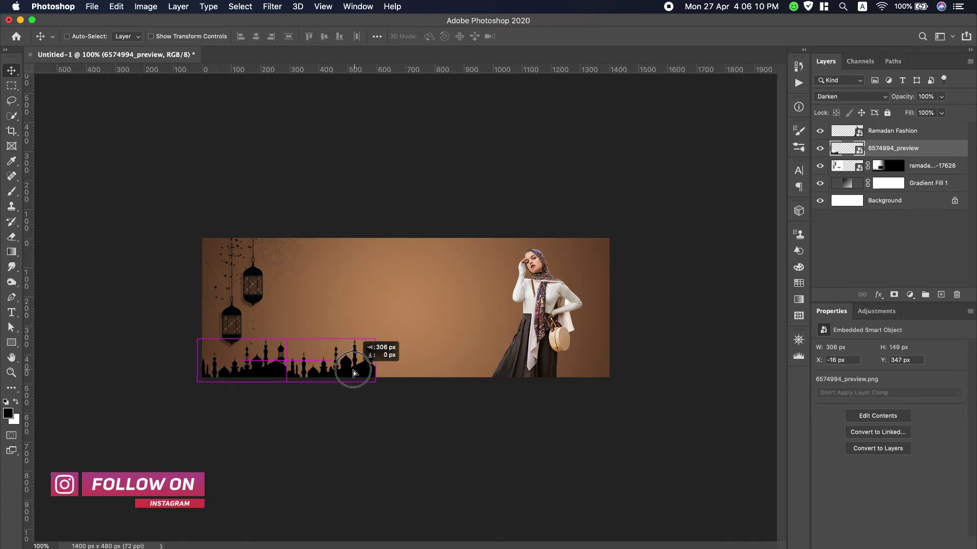
drag(360, 373, 352, 370)
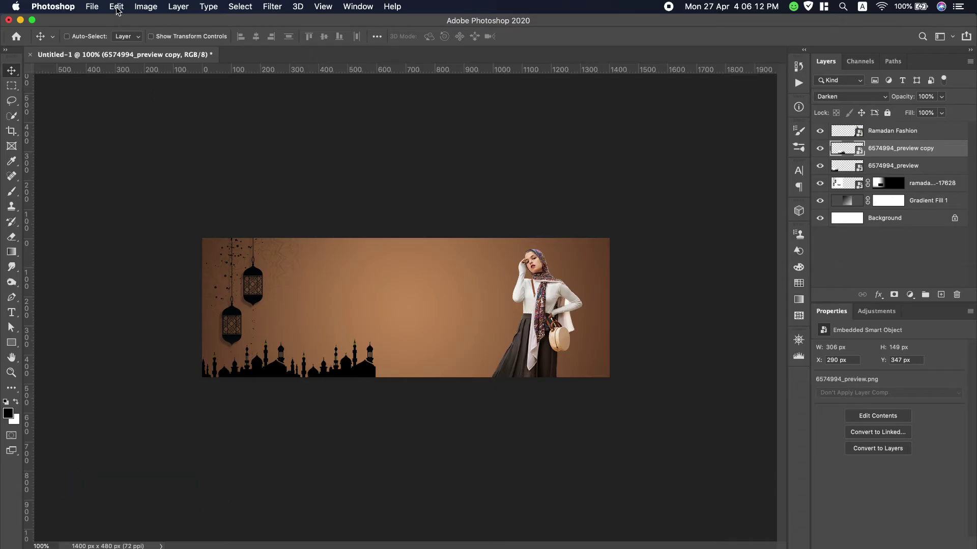
click(117, 6)
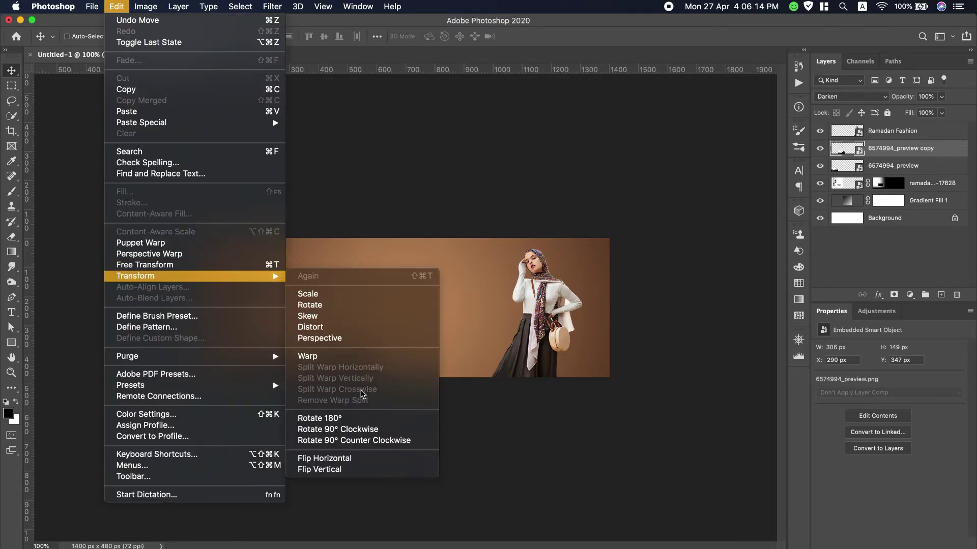
click(335, 459)
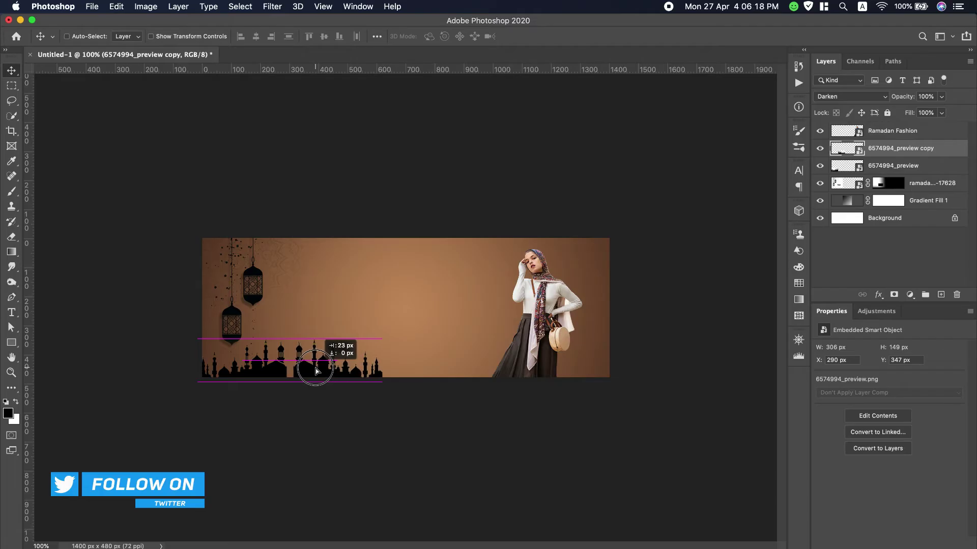
drag(314, 368, 312, 370)
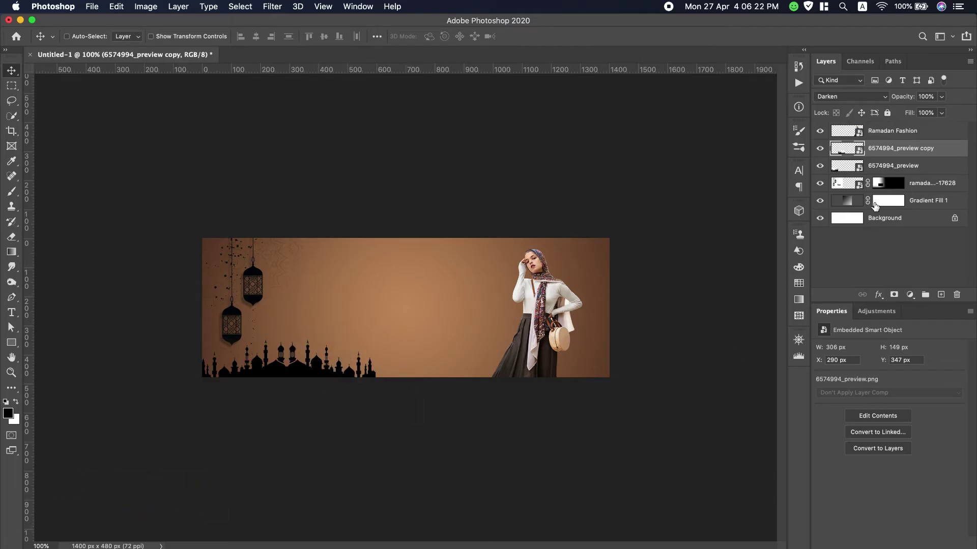
Alt-drag two more copies of the mosque silhouette rightward along the banner's bottom edge
click(884, 166)
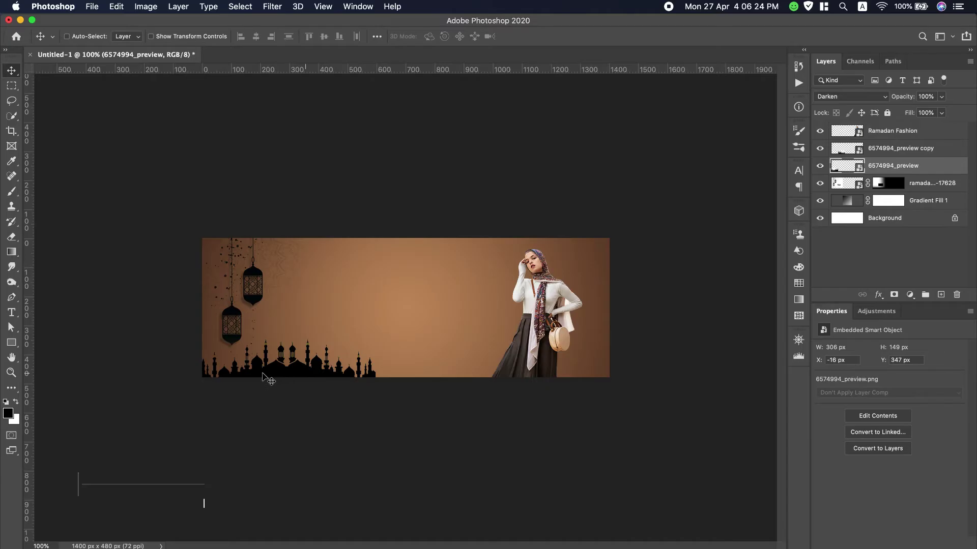
drag(250, 371, 427, 369)
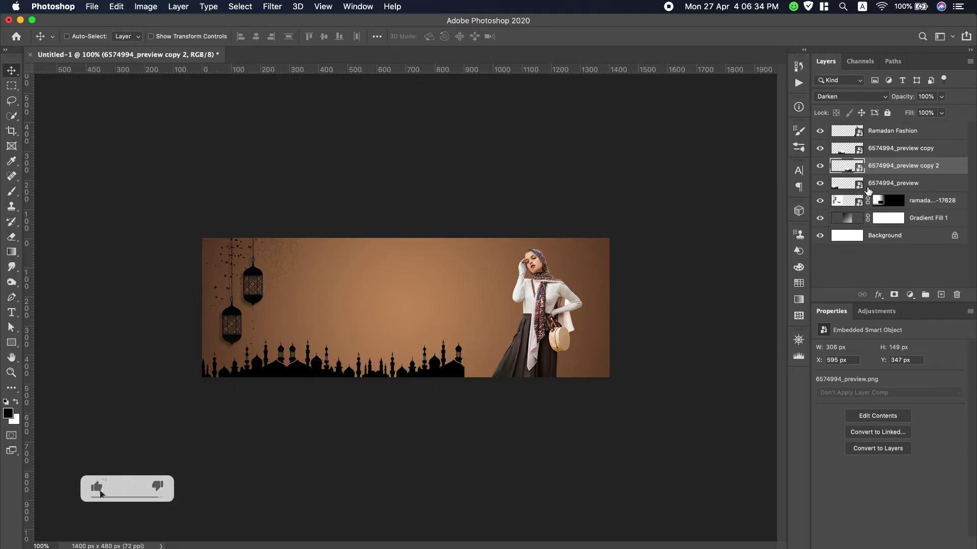
click(820, 148)
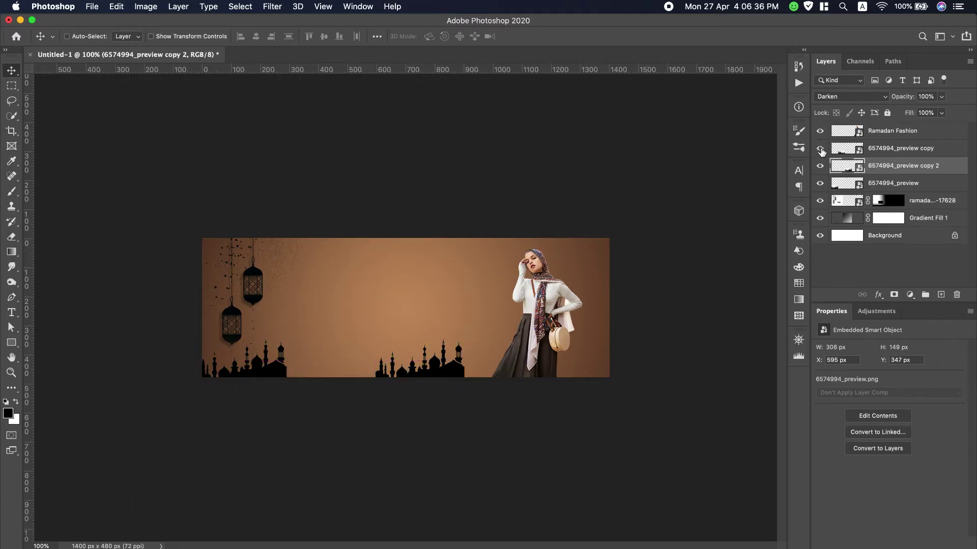
click(865, 150)
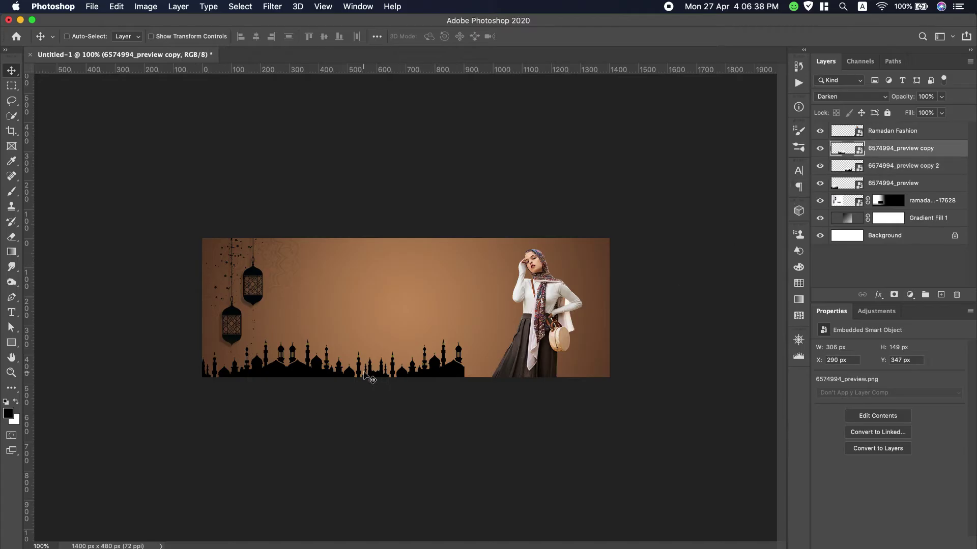
drag(308, 376, 492, 379)
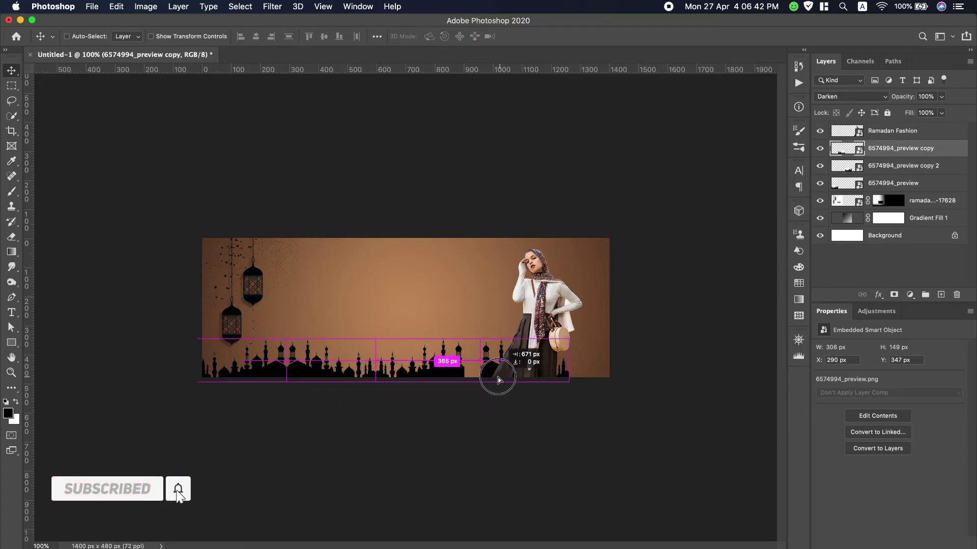
drag(491, 379, 486, 377)
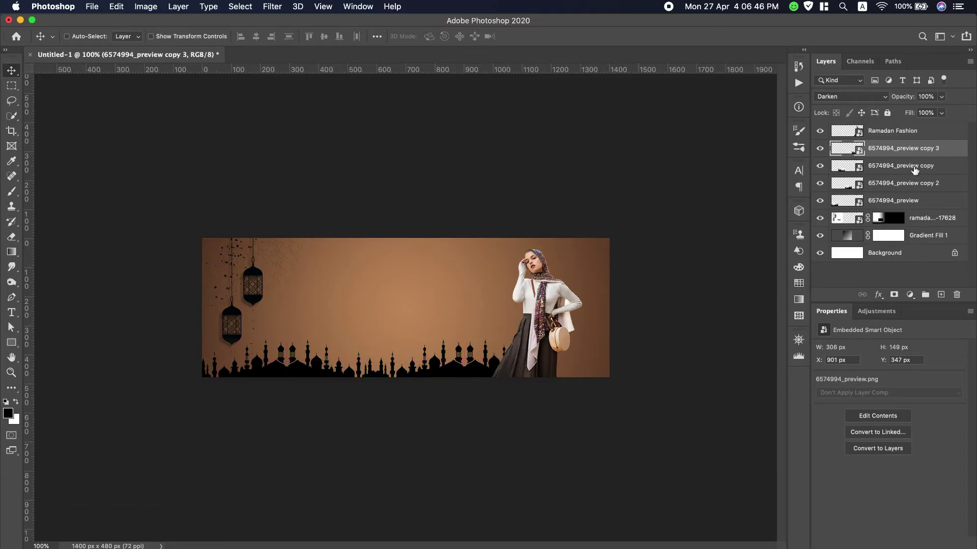
Duplicate copy 2 toward the banner's right end so the skyline spans the full bottom
click(821, 168)
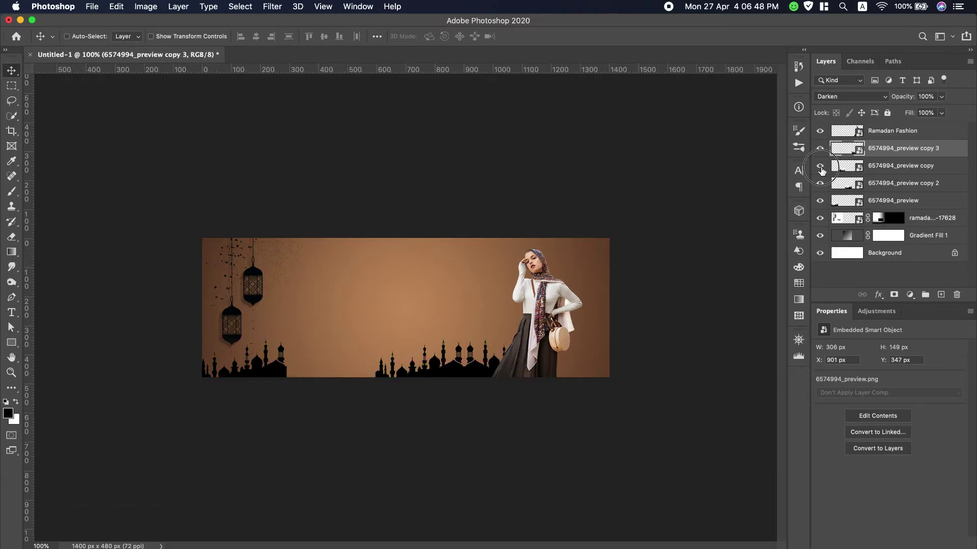
click(819, 184)
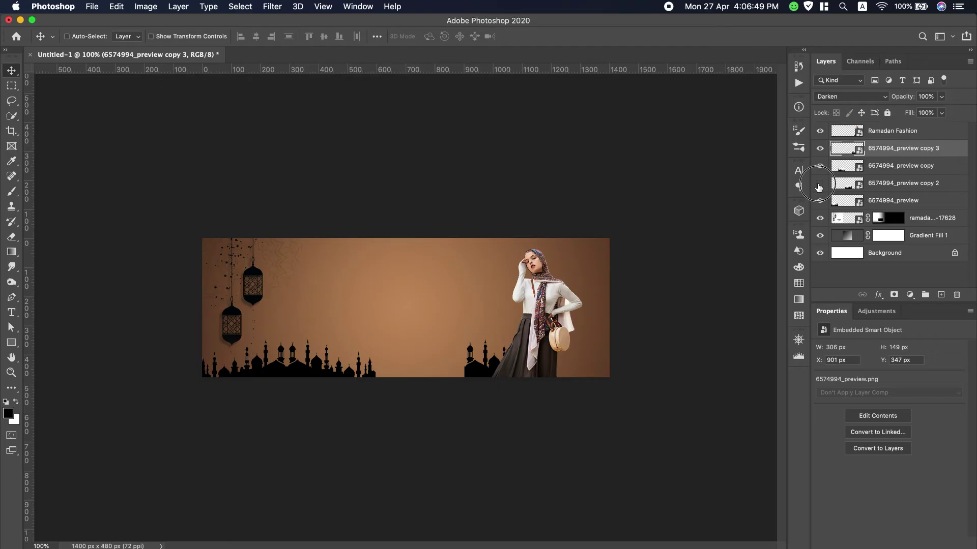
click(901, 185)
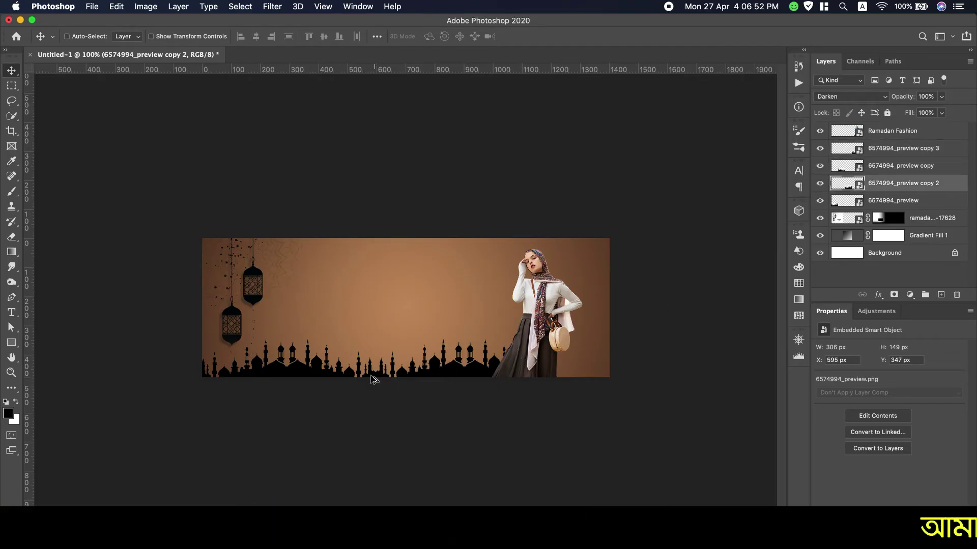
mouse_move(387, 377)
mouse_down()
mouse_move(568, 377)
mouse_move(532, 375)
mouse_up()
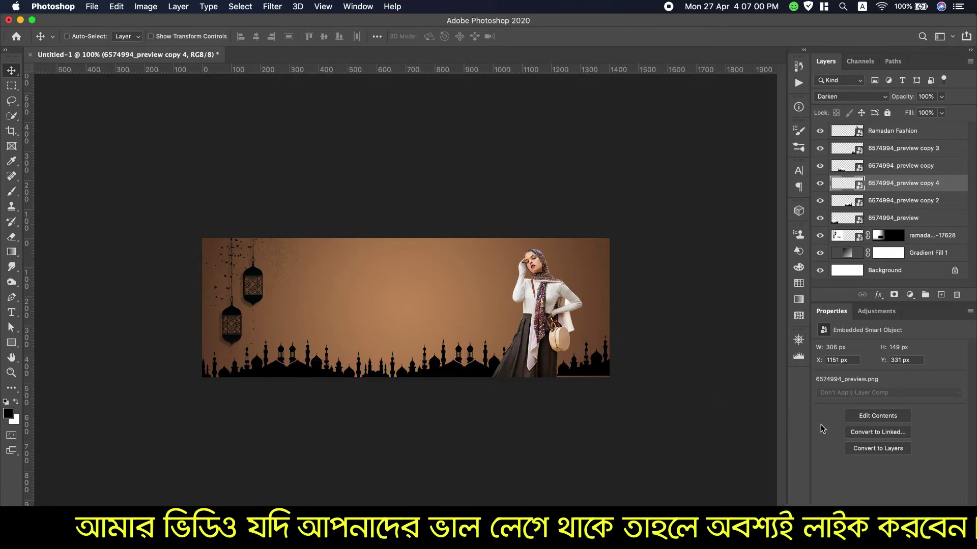
mouse_move(595, 368)
mouse_down()
mouse_move(595, 376)
mouse_move(579, 372)
mouse_up()
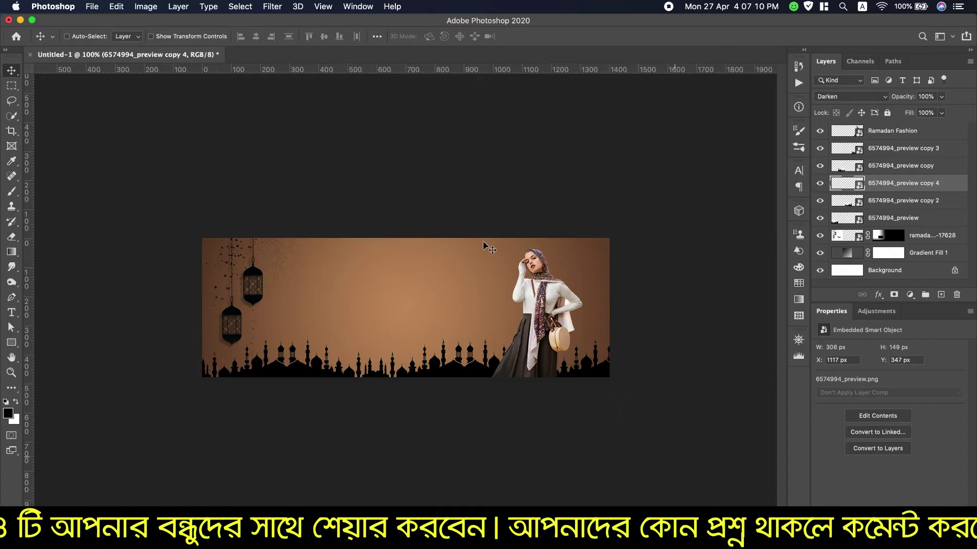
click(886, 154)
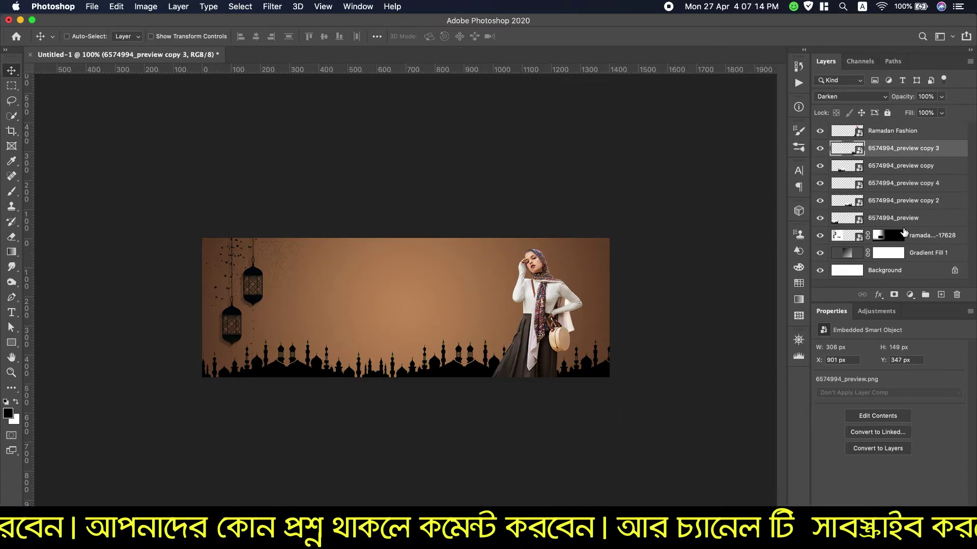
Group the five mosque silhouette layers as Group 1 and set its blend mode to Darken
shift+click(905, 220)
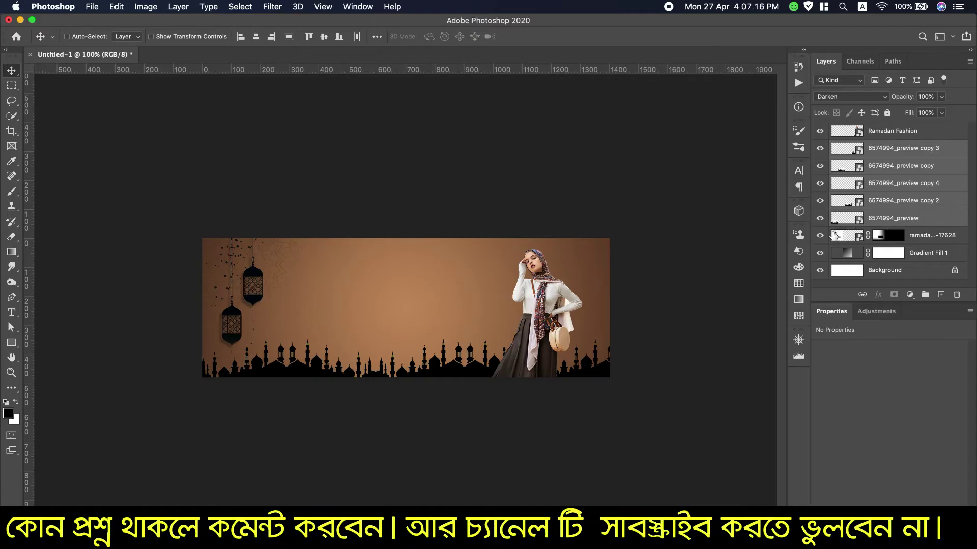
key(ctrl+g)
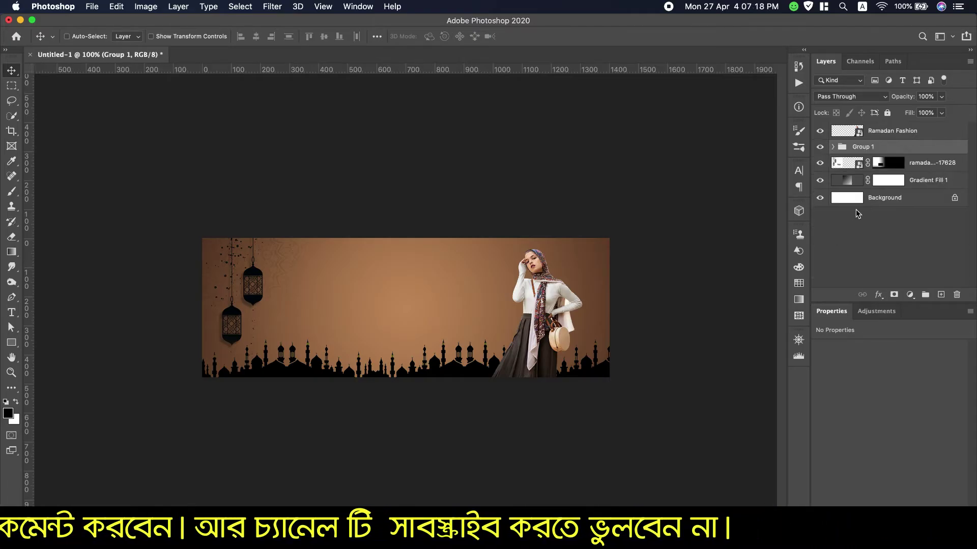
click(839, 97)
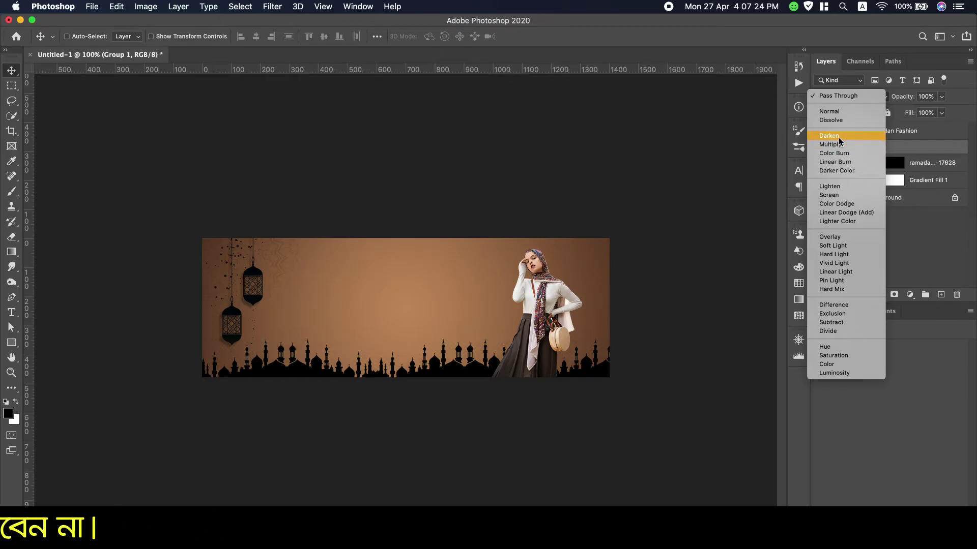
click(838, 136)
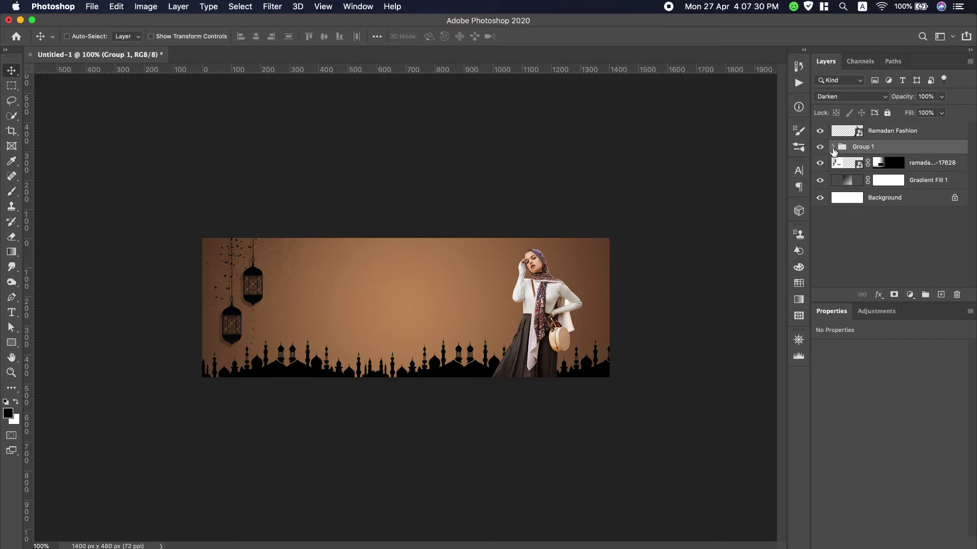
click(910, 295)
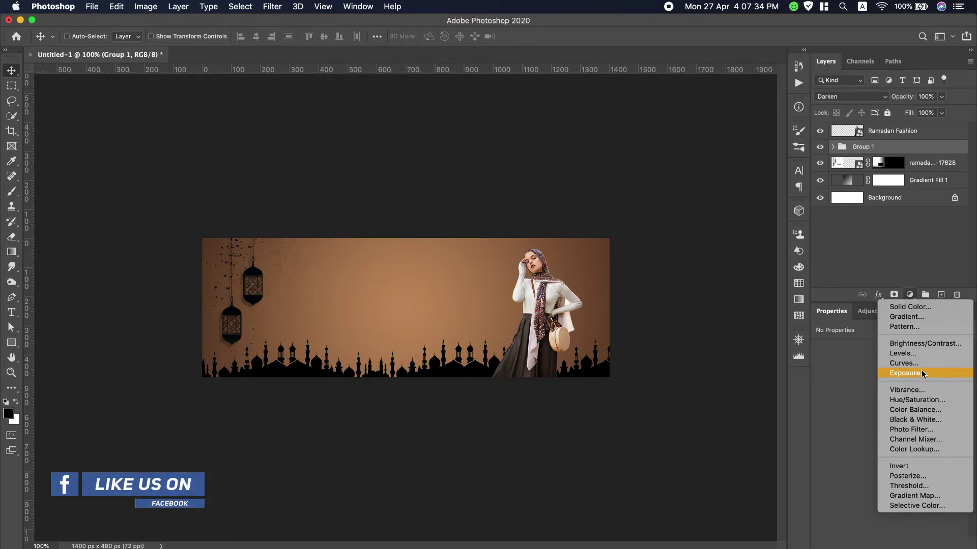
Clip a colorized Hue/Saturation layer to Group 1 with Hue 27, Saturation 21, Lightness +14
click(917, 401)
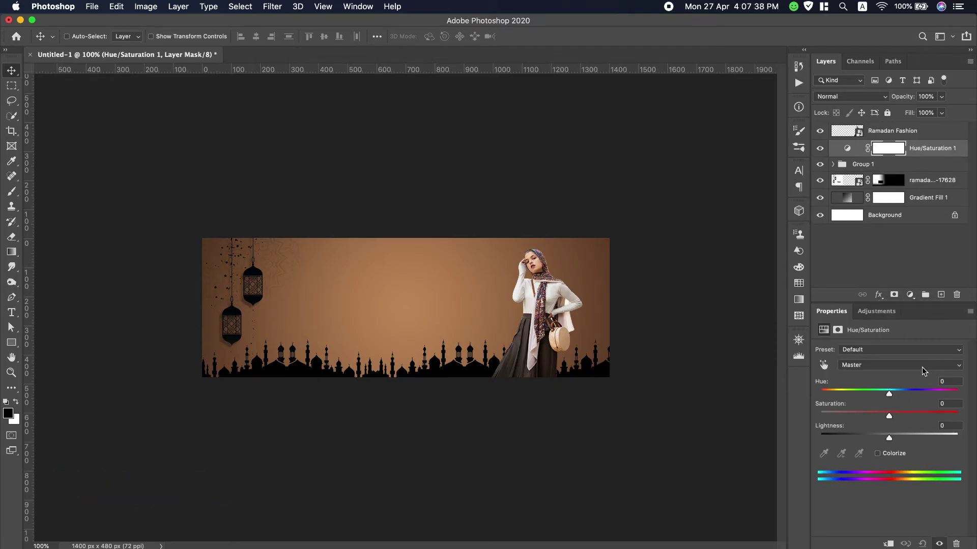
click(888, 544)
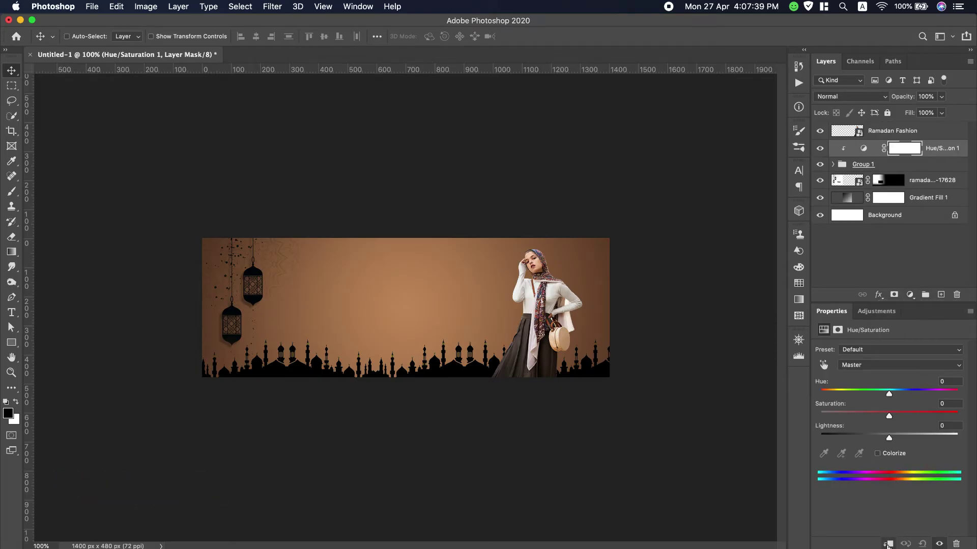
click(875, 453)
drag(887, 436, 876, 439)
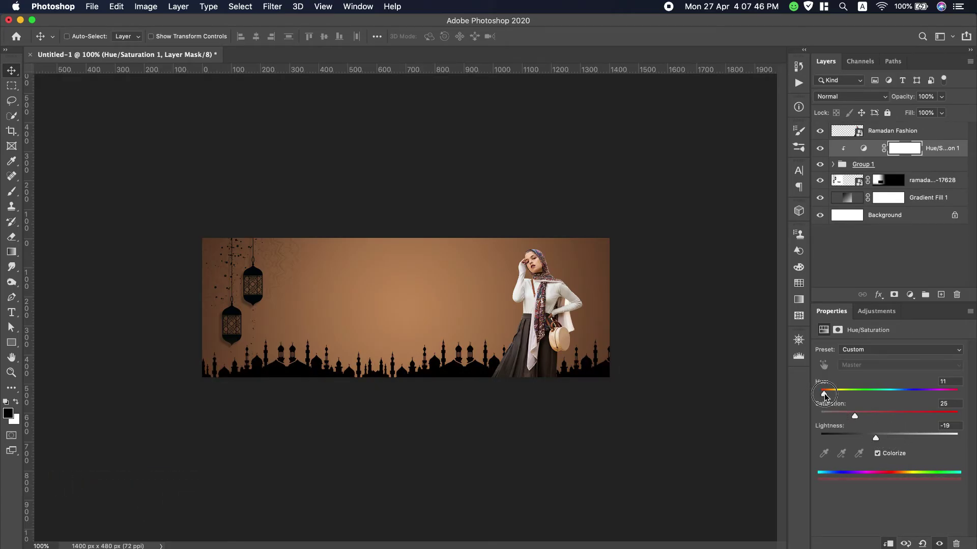
mouse_move(829, 392)
mouse_down()
mouse_move(906, 413)
mouse_move(899, 437)
mouse_up()
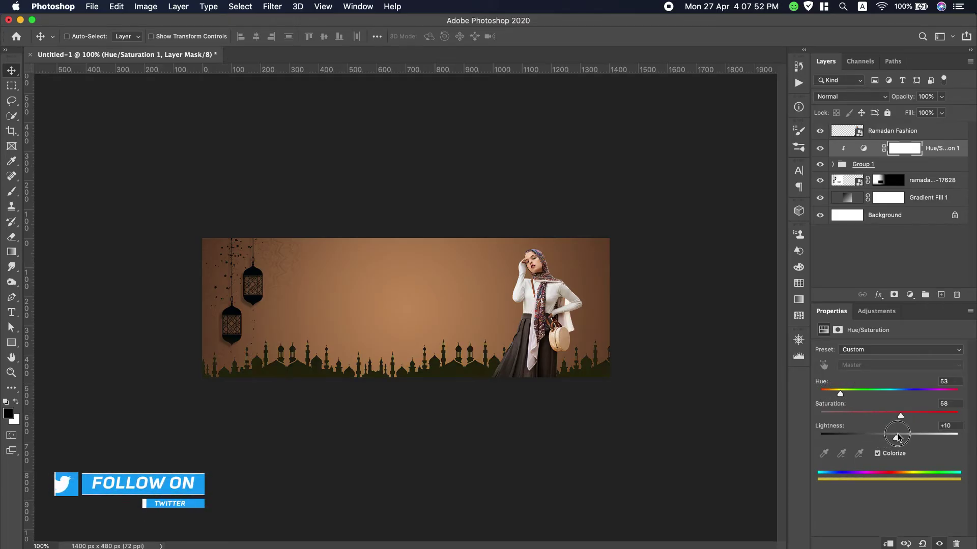
mouse_move(839, 394)
mouse_down()
mouse_move(826, 395)
mouse_move(957, 395)
mouse_move(839, 396)
mouse_up()
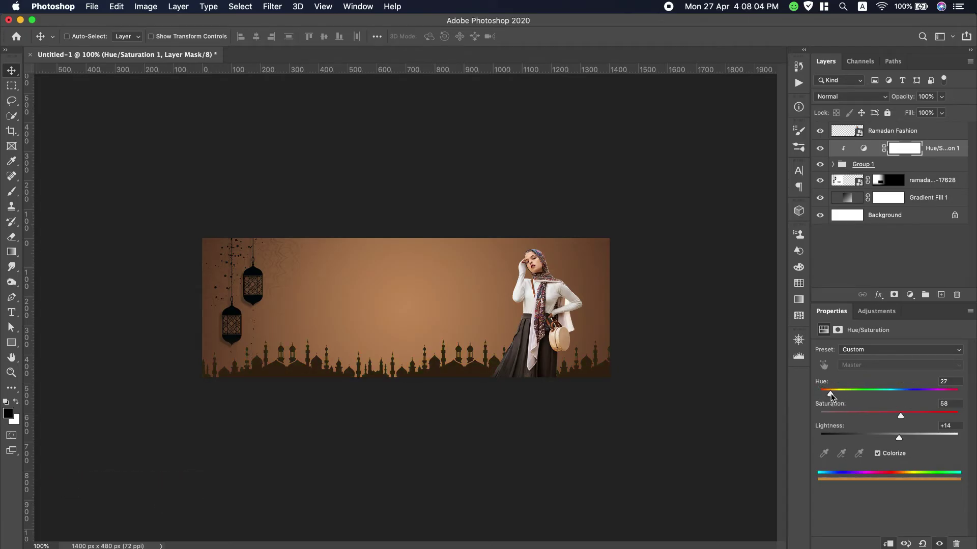
drag(900, 417, 866, 416)
mouse_move(898, 436)
mouse_down()
mouse_move(906, 439)
mouse_move(898, 438)
mouse_up()
click(913, 131)
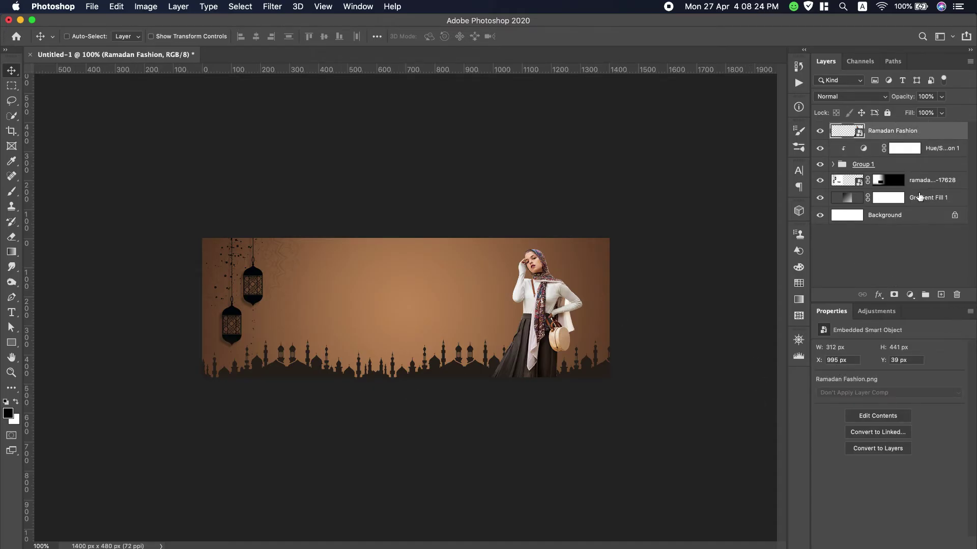
Darken the Ramadan Fashion model layer with an Exposure adjustment of -0.76
click(117, 7)
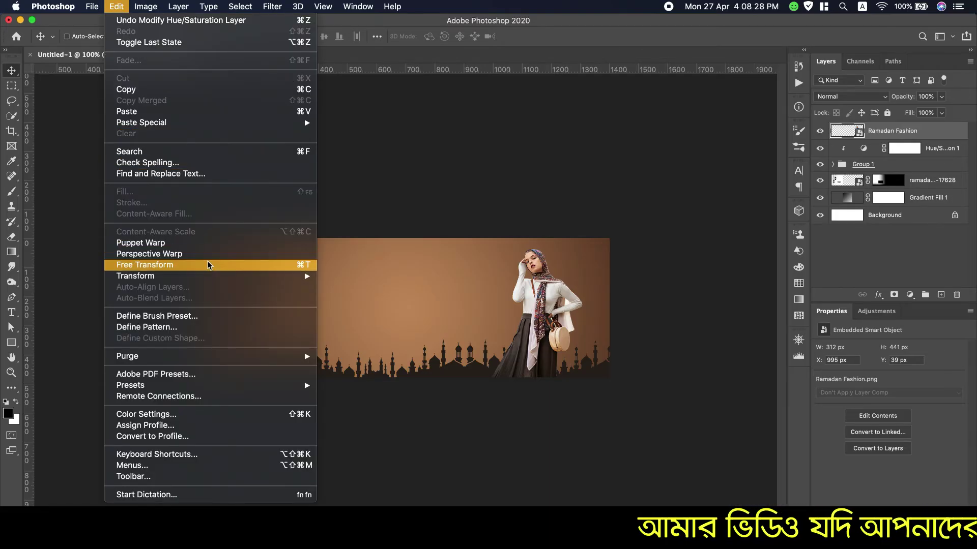
mouse_move(145, 7)
click(313, 71)
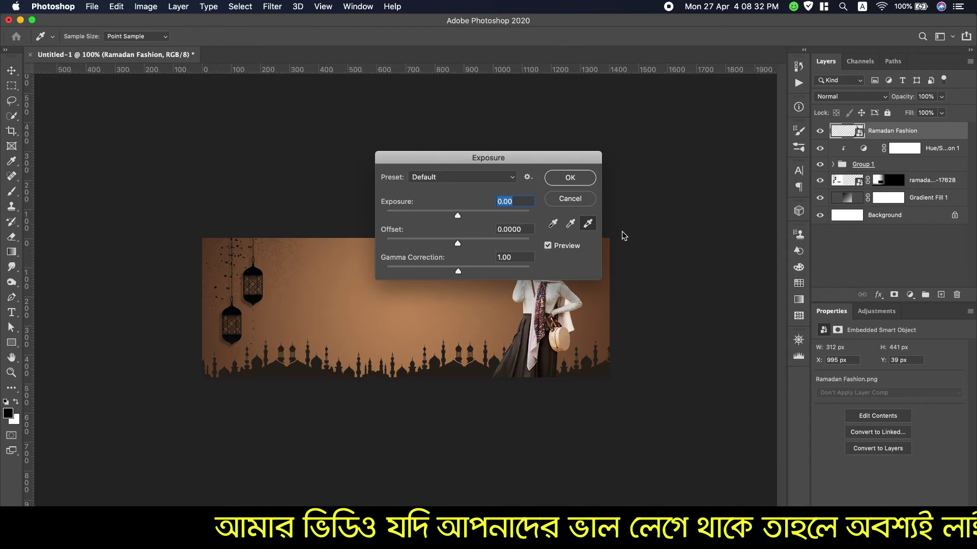
drag(508, 159, 656, 100)
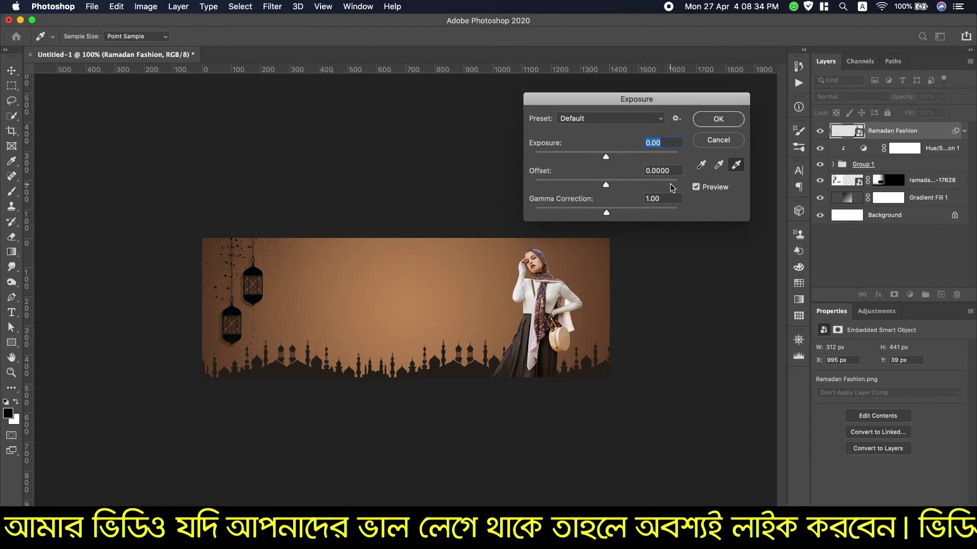
mouse_move(605, 157)
mouse_down()
mouse_move(596, 158)
mouse_move(608, 187)
mouse_up()
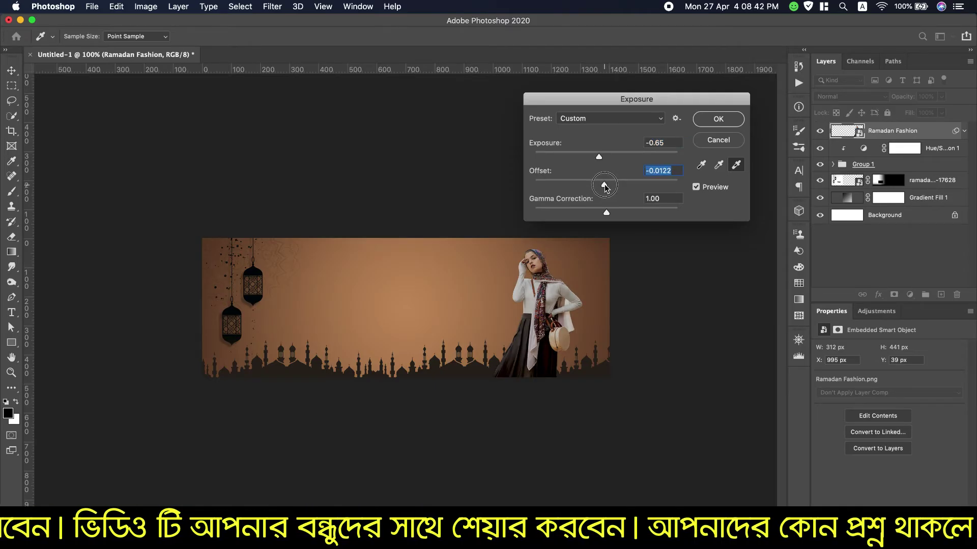
mouse_move(598, 156)
mouse_down()
mouse_move(584, 159)
mouse_move(598, 158)
mouse_up()
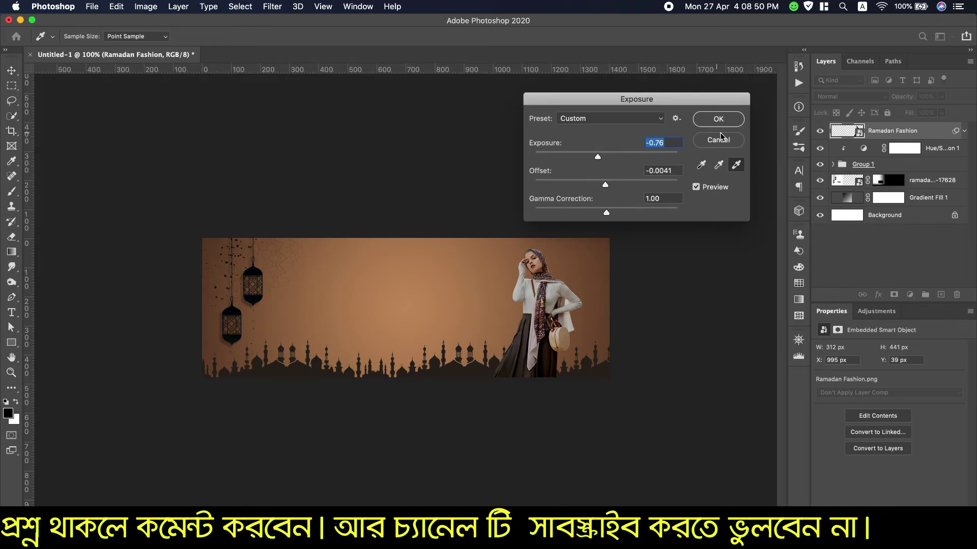
click(718, 119)
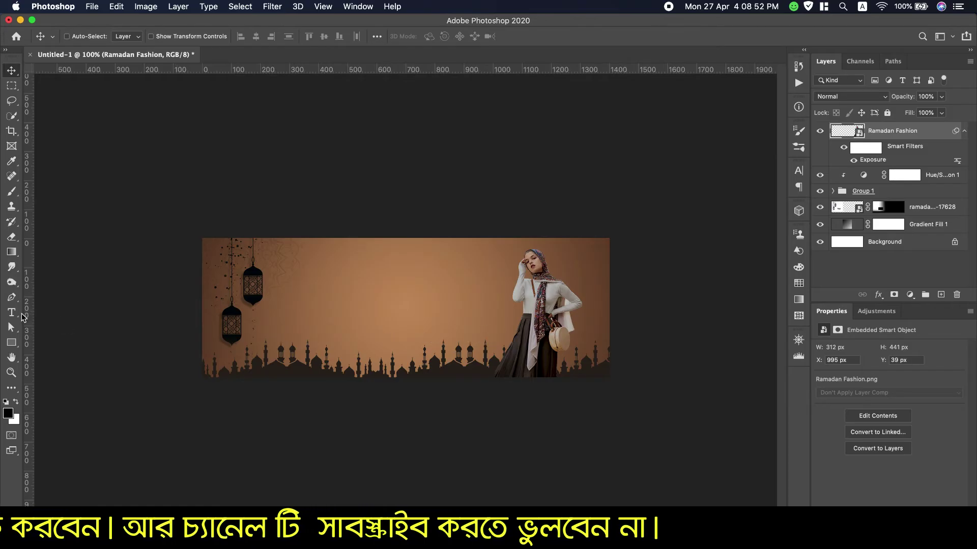
key(z)
click(547, 259)
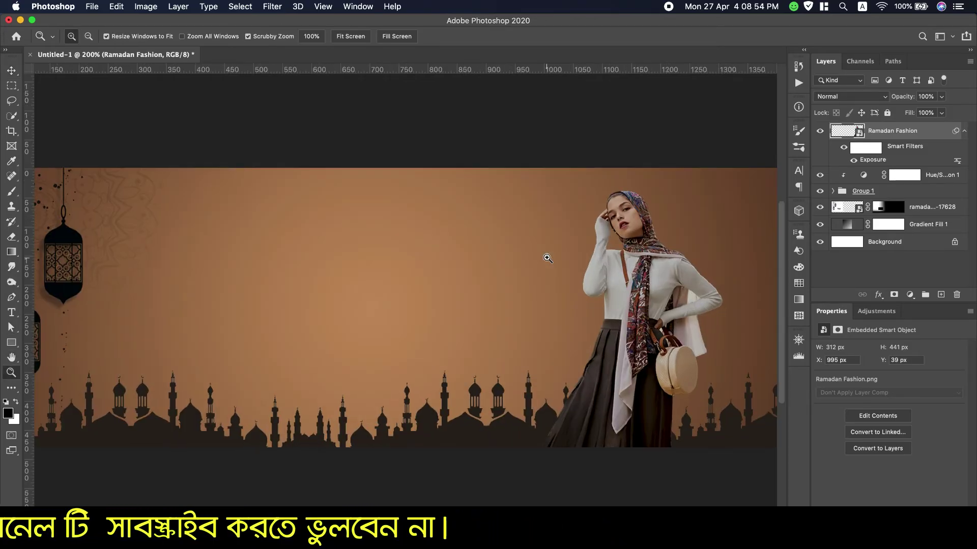
click(547, 258)
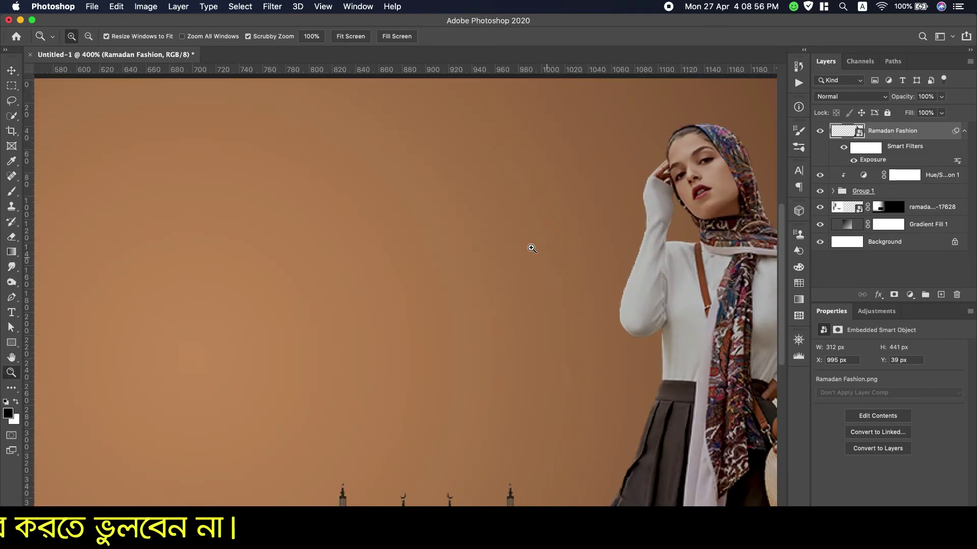
click(309, 37)
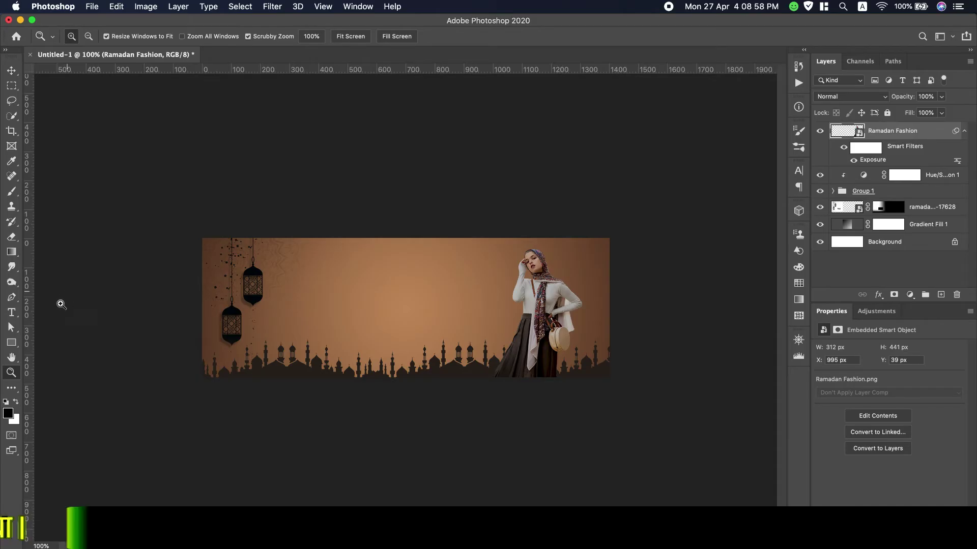
click(12, 314)
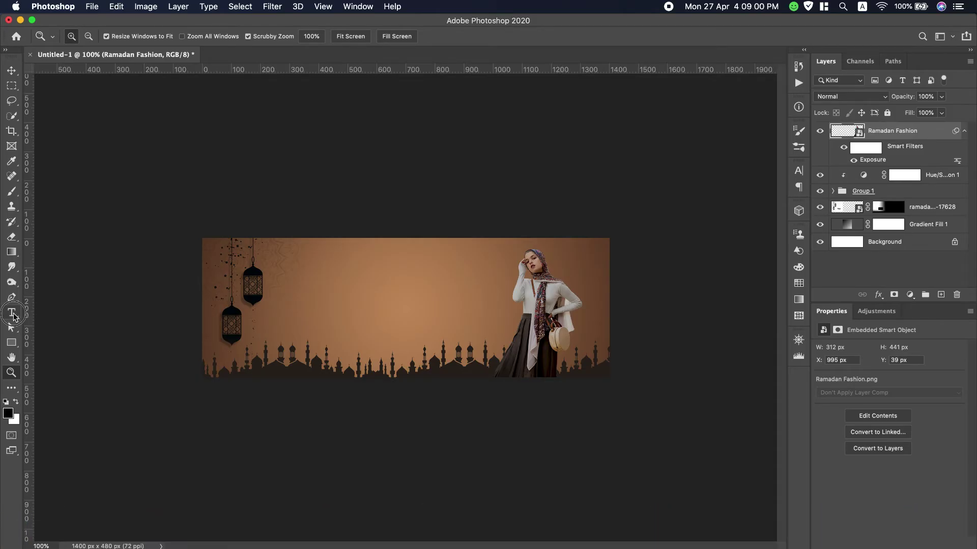
Create a 'Ramadan' text layer in Soulmaker in the Mountains at 185.2 pt and select it
click(307, 274)
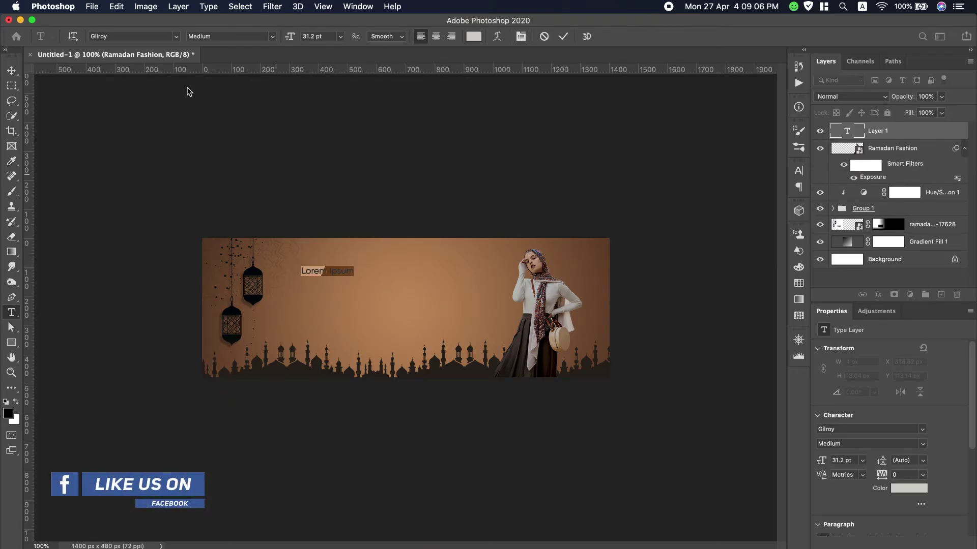
click(177, 38)
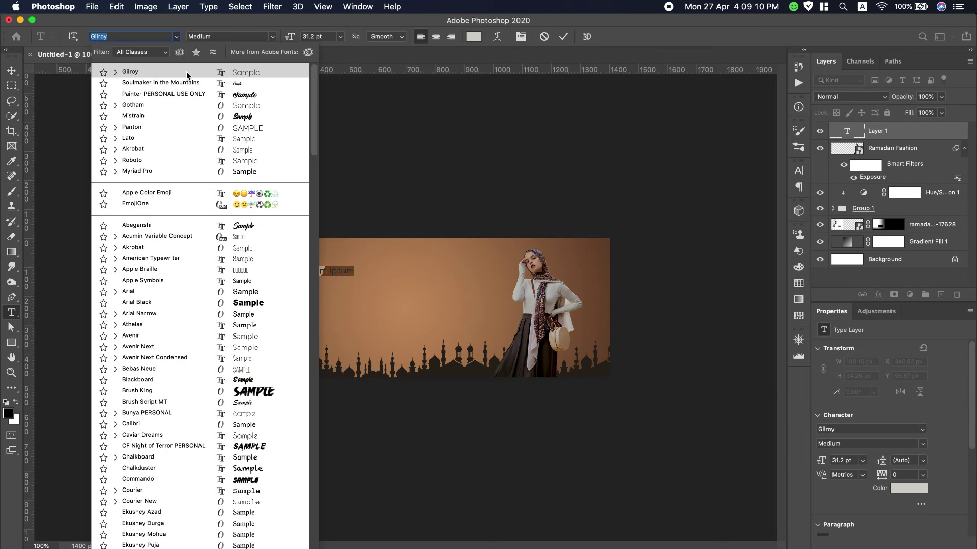
click(218, 84)
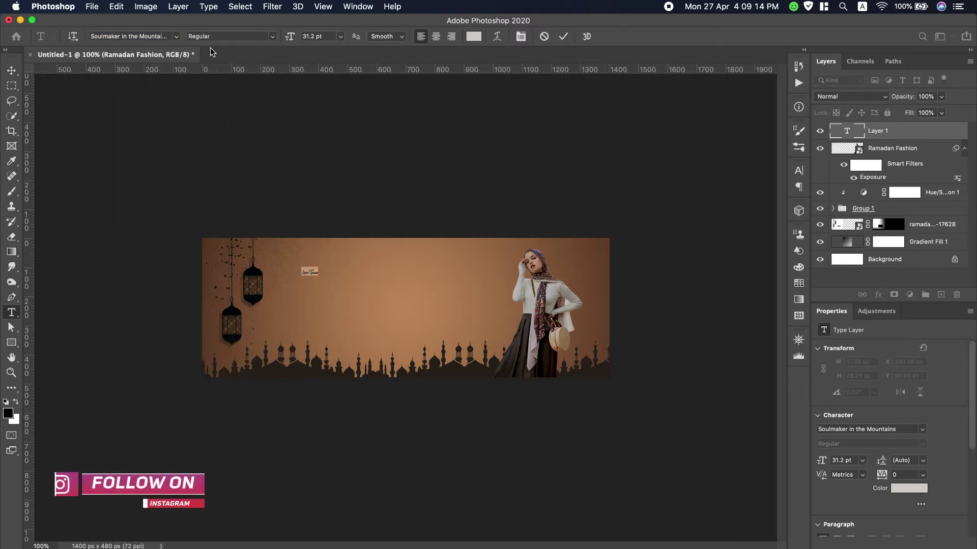
drag(286, 41, 381, 38)
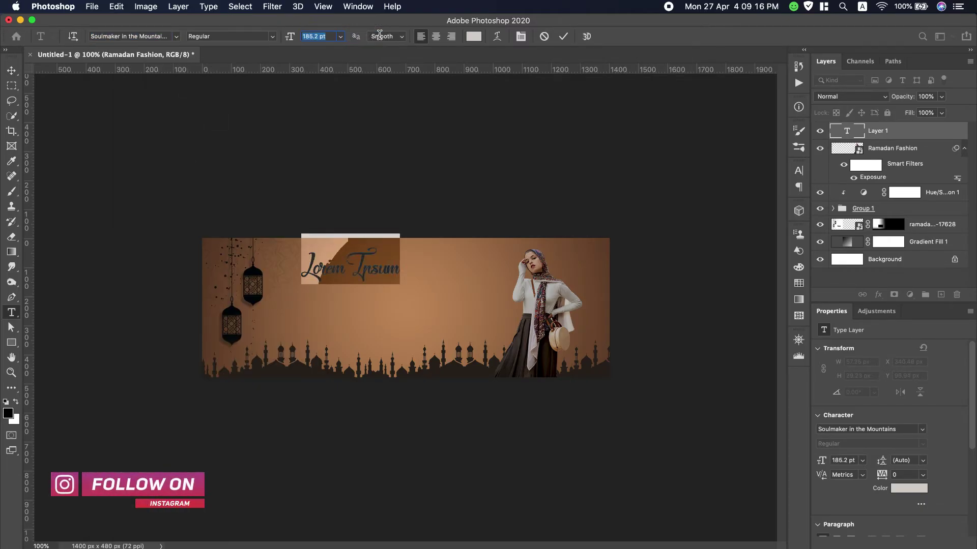
text(Ramadan)
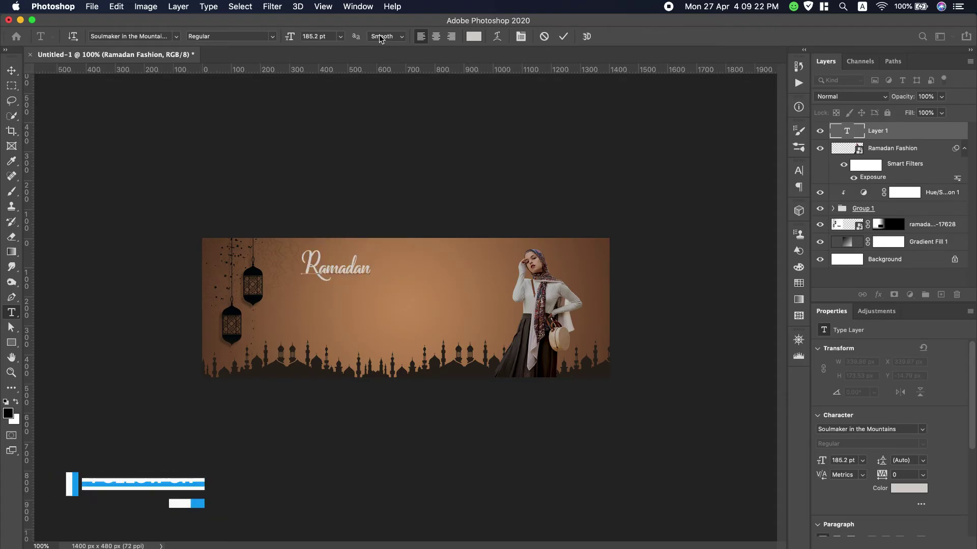
key(ctrl+a)
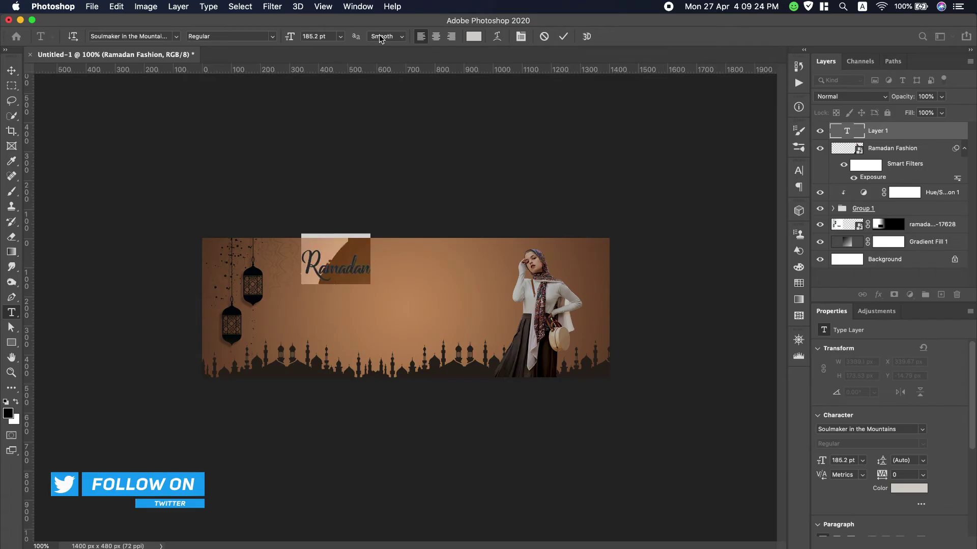
click(799, 171)
Make the Ramadan text bolder and colour it the dark brown of the silhouettes
drag(664, 205, 701, 205)
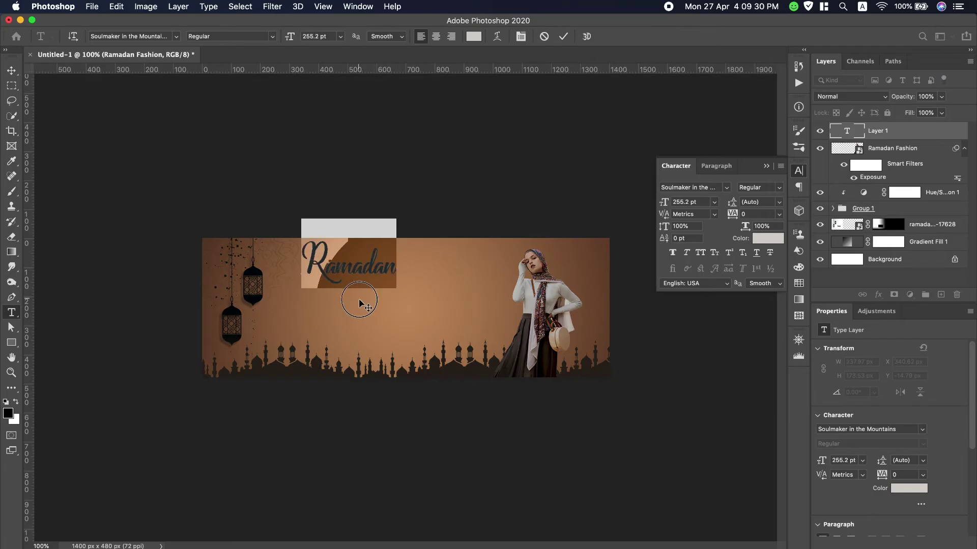
click(358, 315)
drag(358, 314, 354, 314)
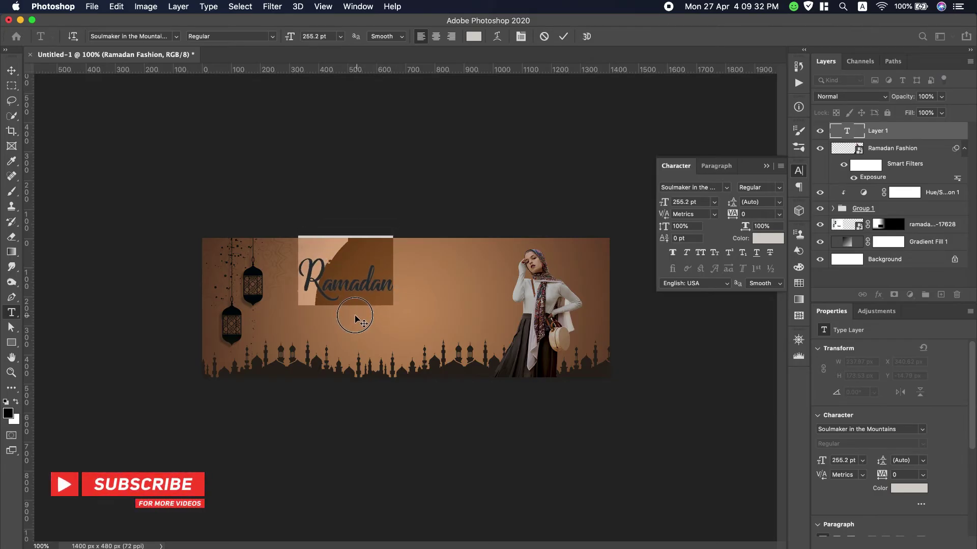
click(674, 252)
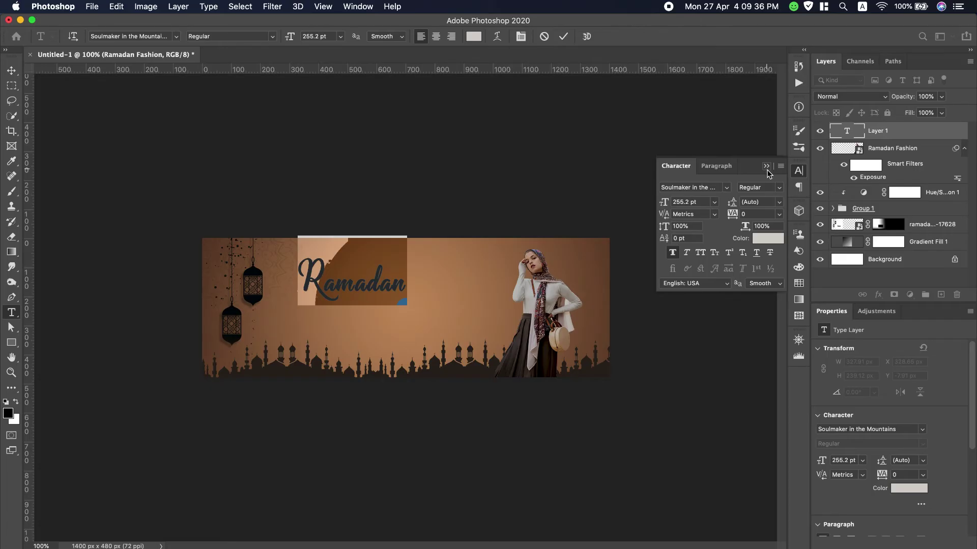
click(768, 246)
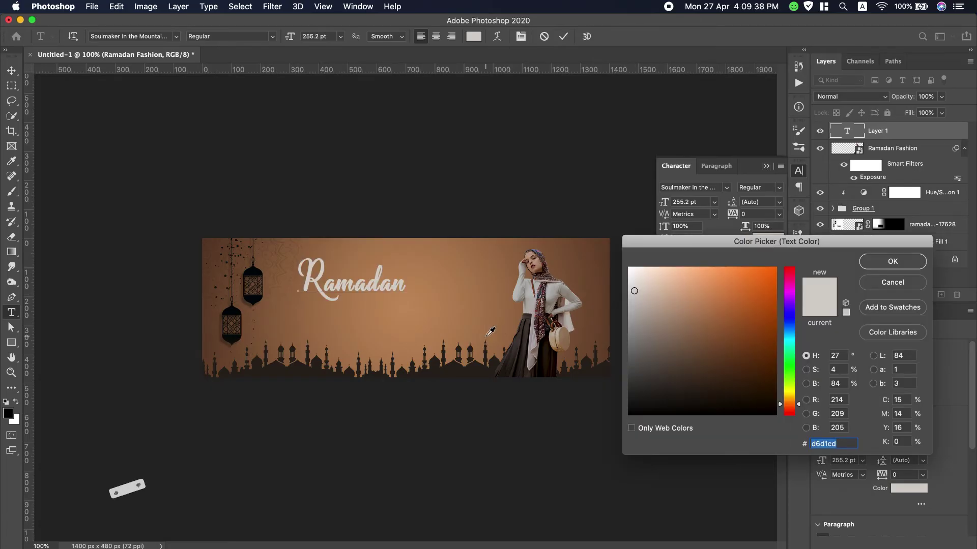
click(474, 365)
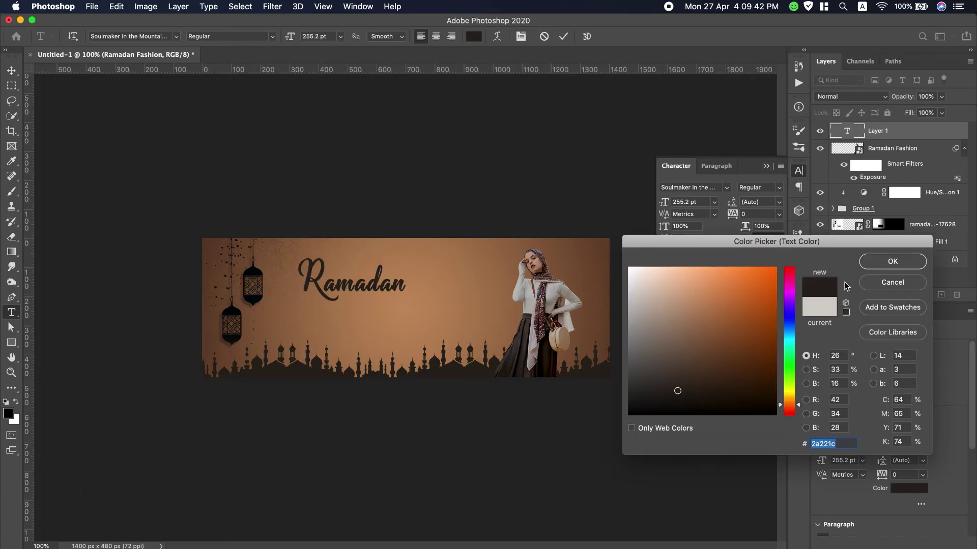
click(894, 261)
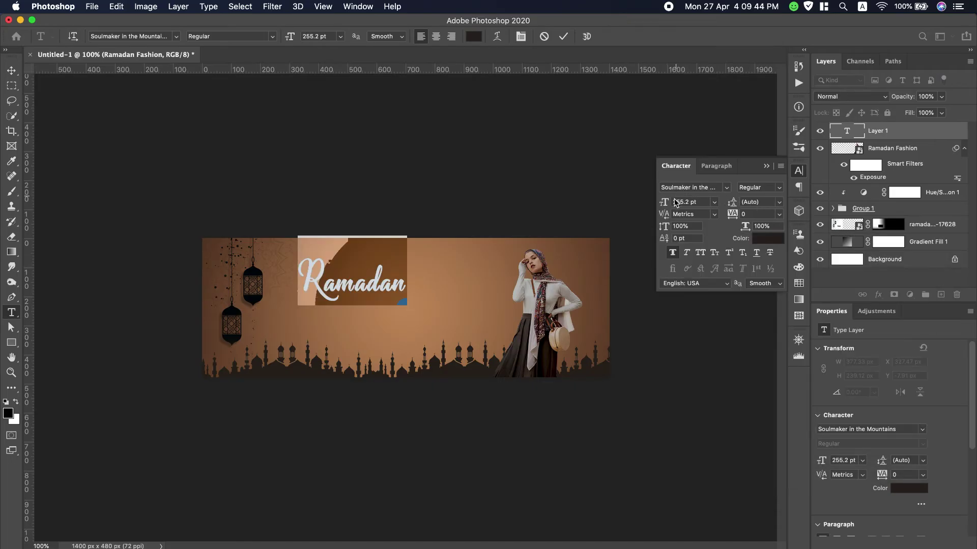
Enlarge Ramadan to 290.2 pt, commit it, and move it left beside the lanterns
drag(665, 202, 685, 200)
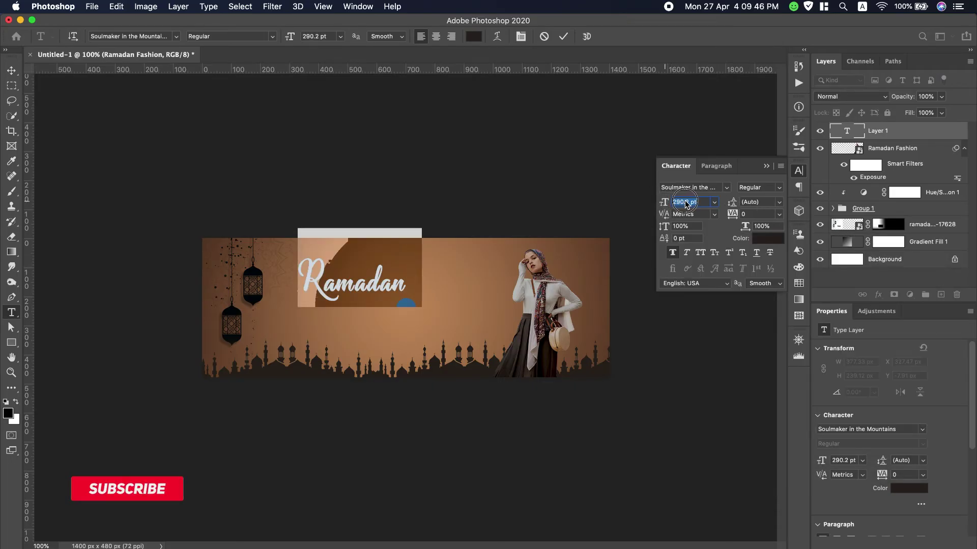
click(798, 171)
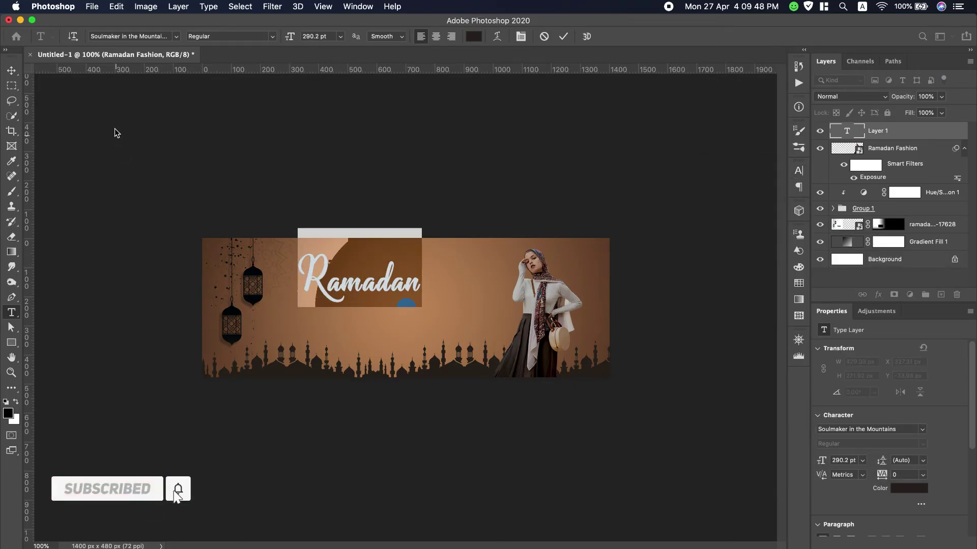
click(15, 72)
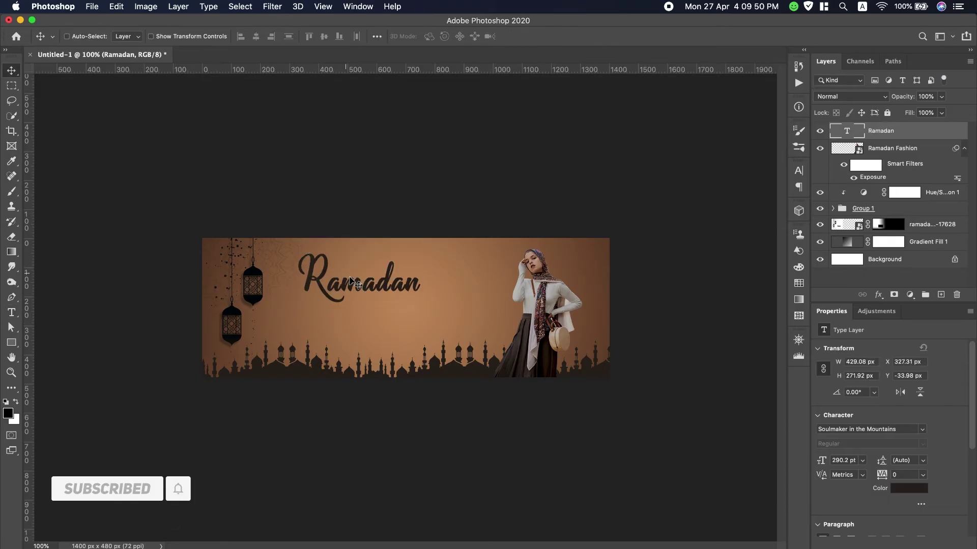
mouse_move(355, 286)
mouse_down()
mouse_move(324, 291)
mouse_move(317, 280)
mouse_up()
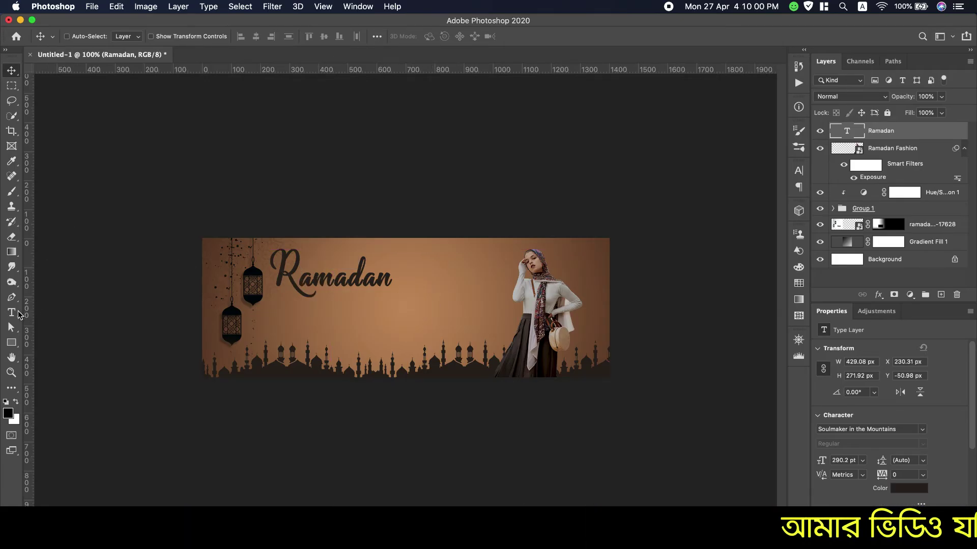
Add a 'Fashion' text layer in Gilroy below the Ramadan title
key(t)
click(344, 327)
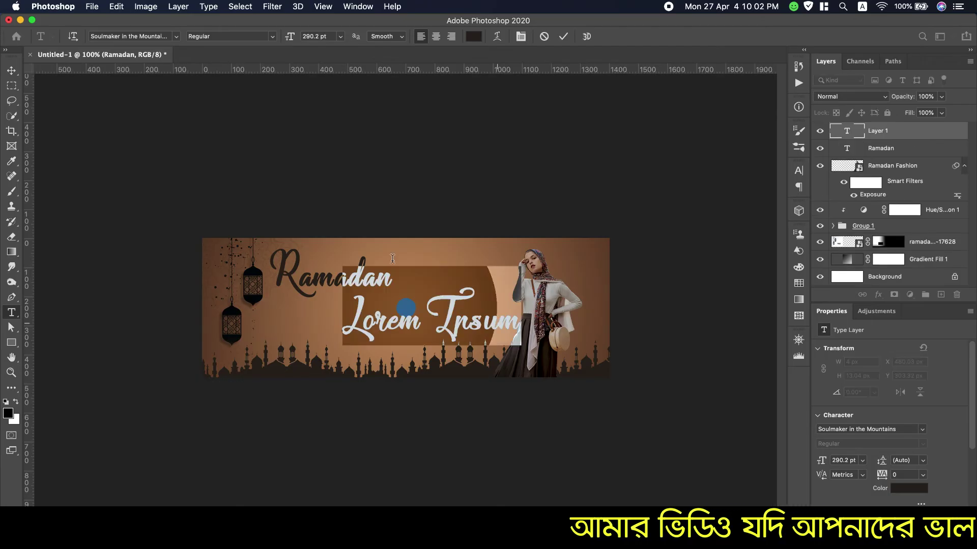
click(176, 37)
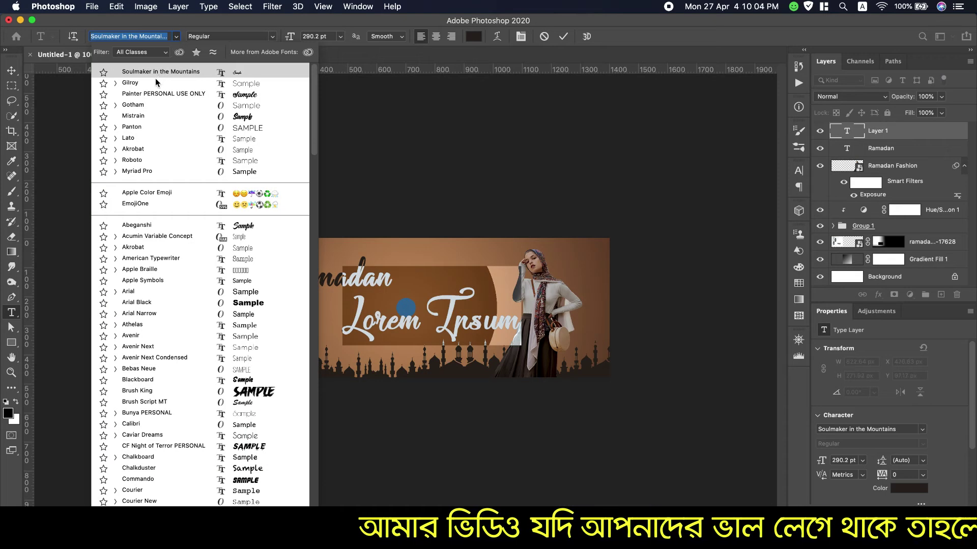
click(216, 71)
drag(289, 36, 167, 36)
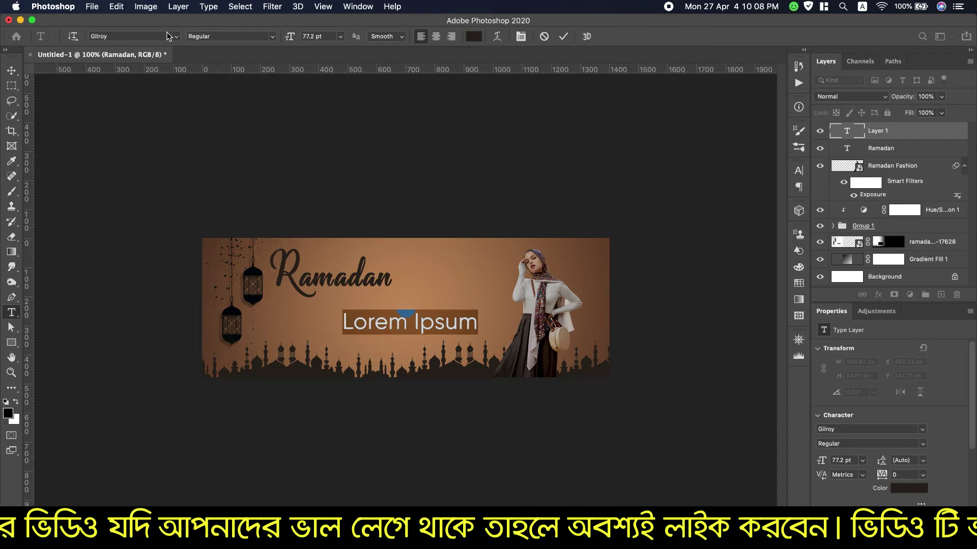
text(F)
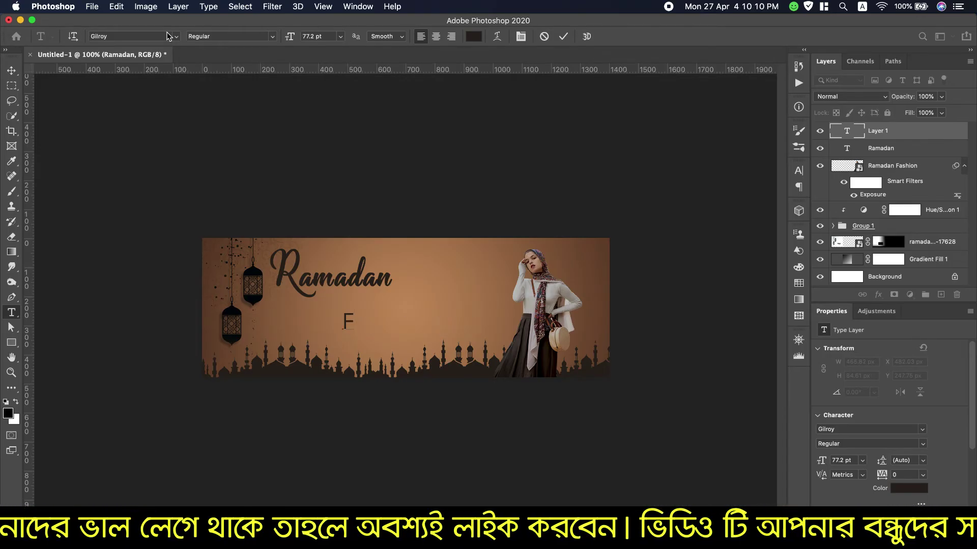
text(ashion)
Set Fashion to 48 pt Medium and position it just beneath Ramadan
key(ctrl+a)
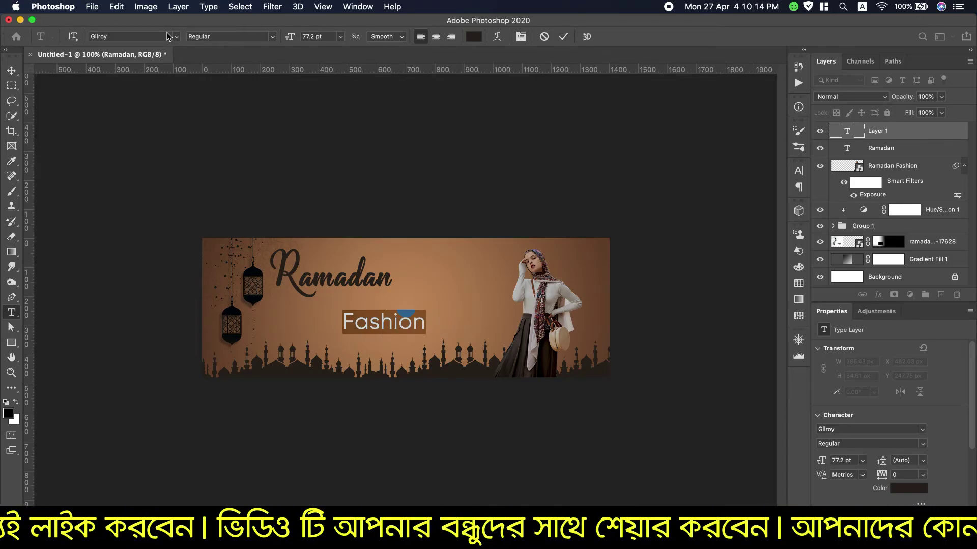
click(341, 38)
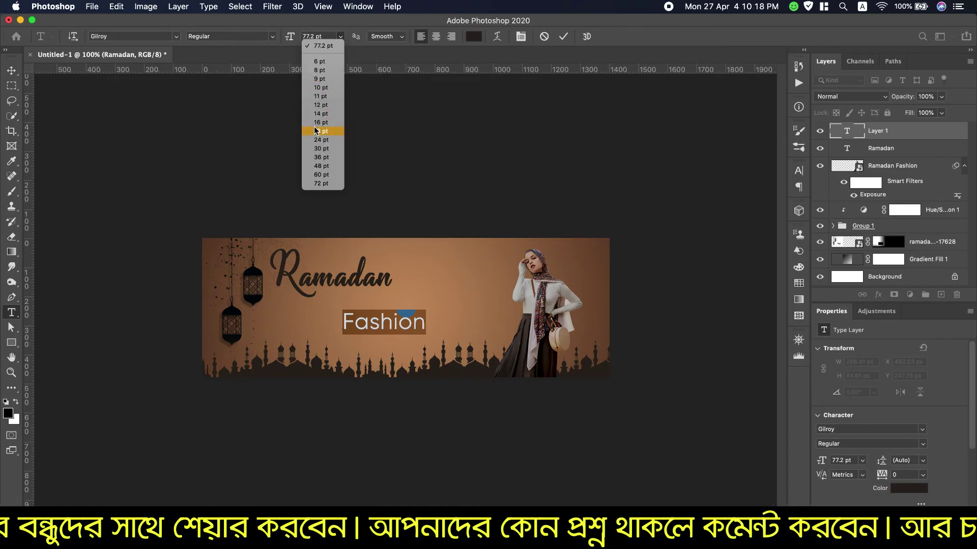
click(321, 166)
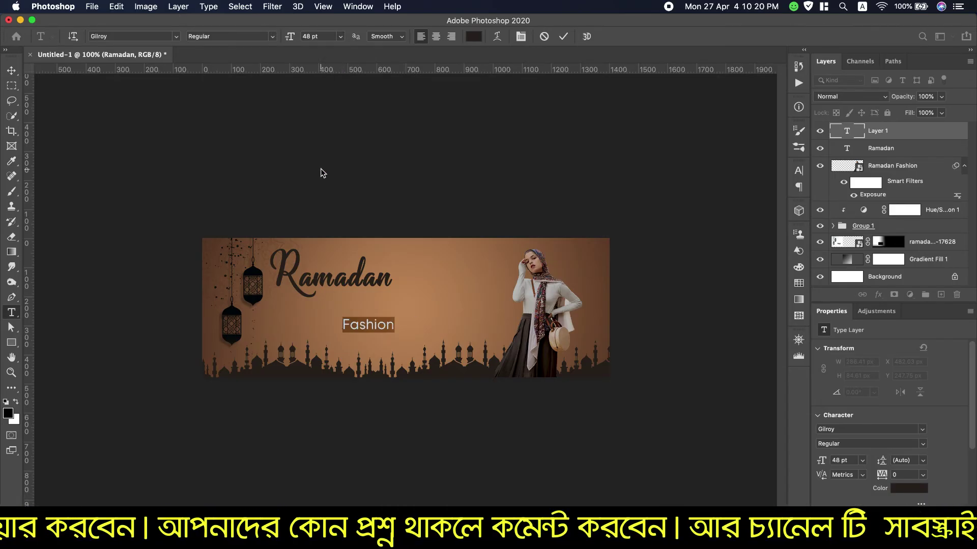
click(271, 36)
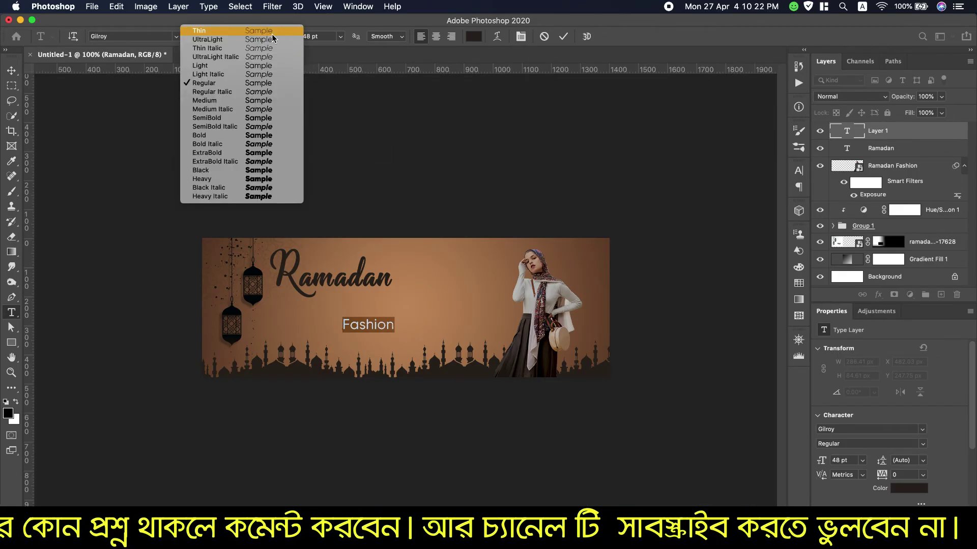
click(212, 101)
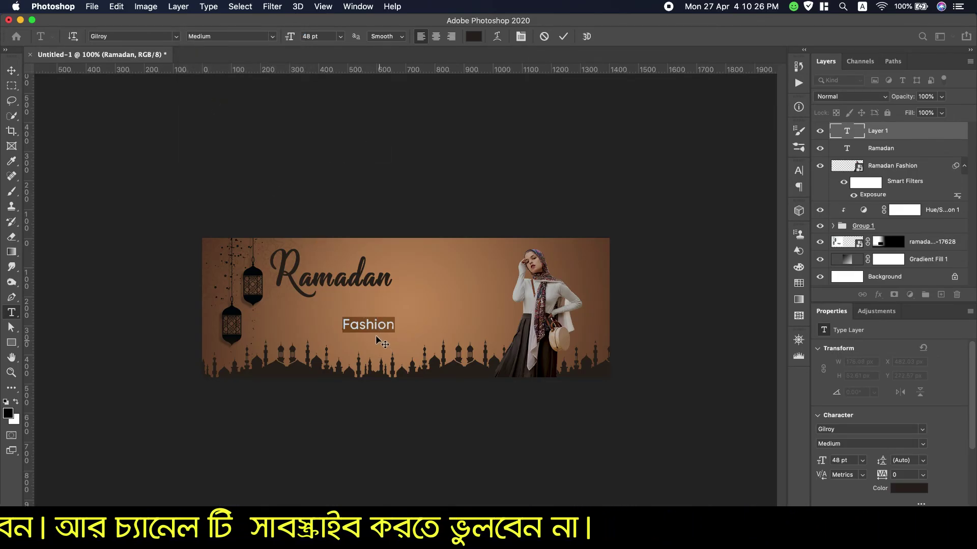
drag(377, 338, 373, 307)
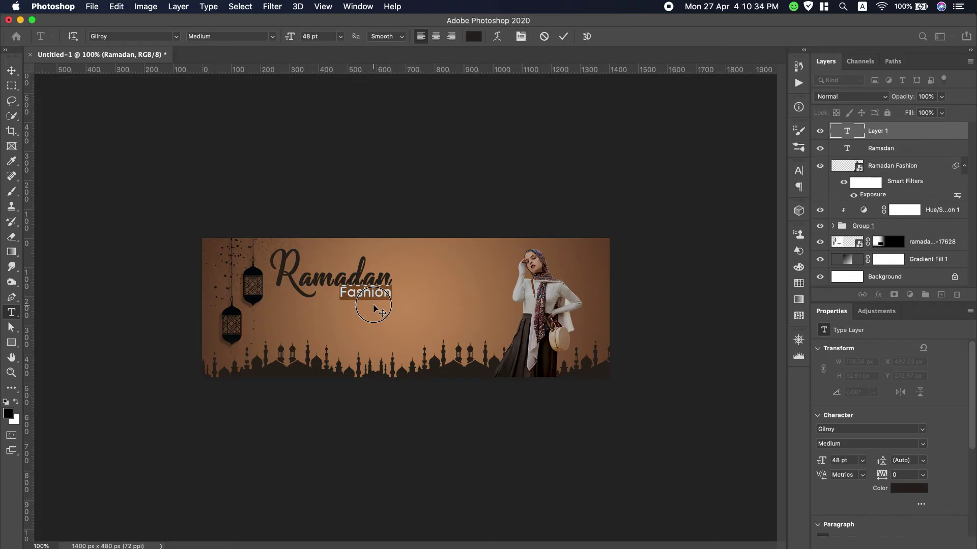
drag(373, 305, 374, 307)
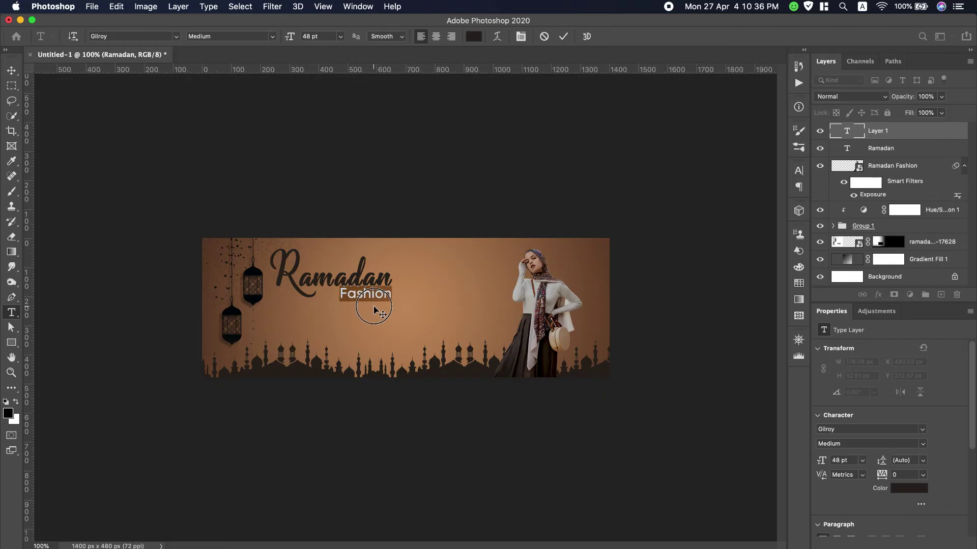
click(563, 37)
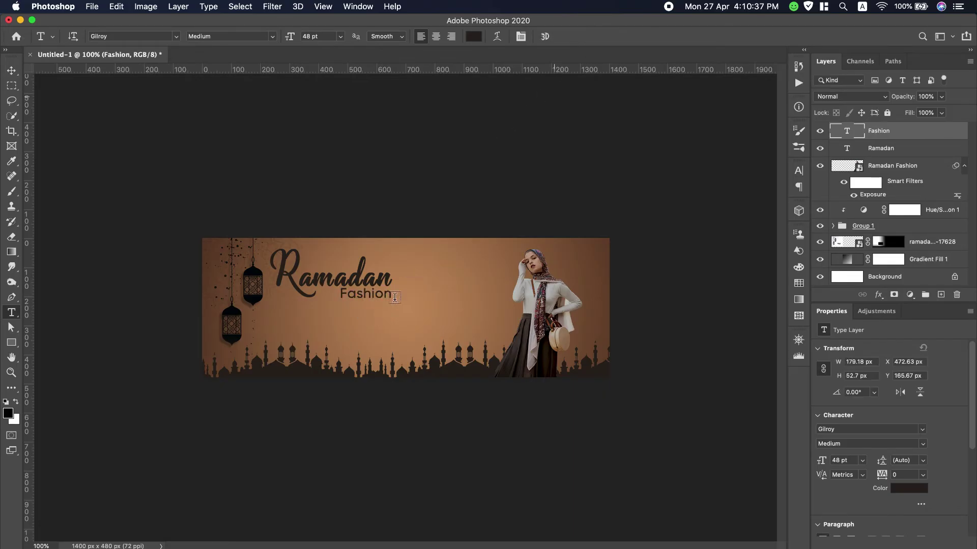
Change the Fashion text weight from Medium to Light
click(358, 294)
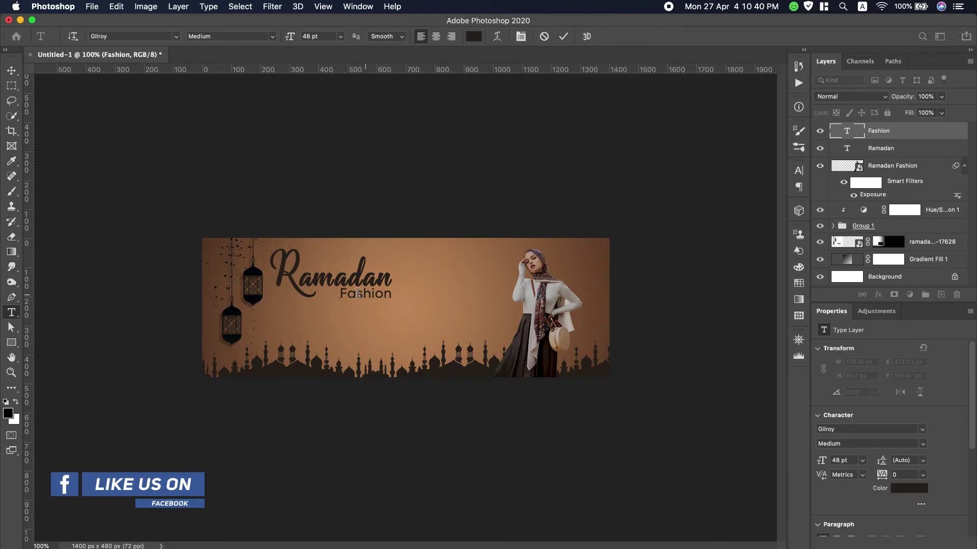
drag(340, 293, 425, 295)
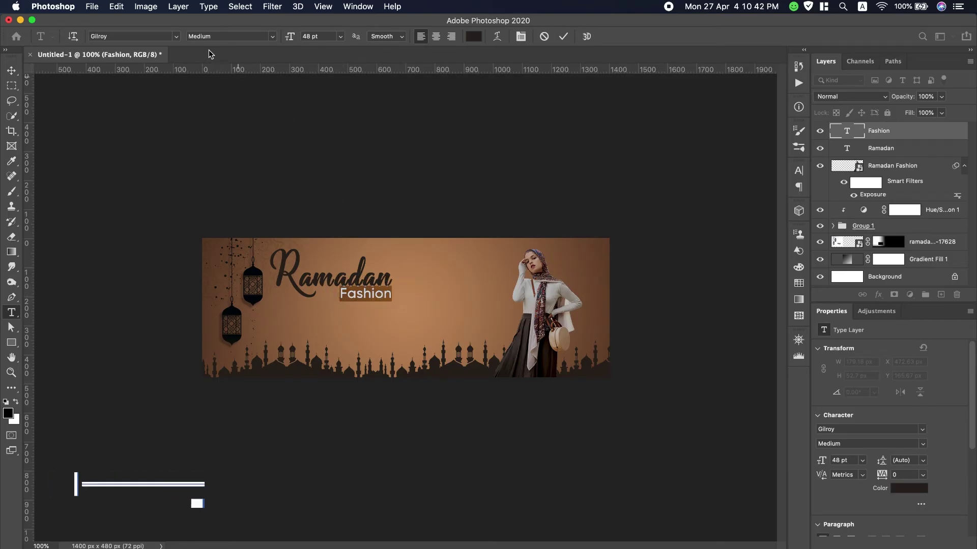
click(270, 37)
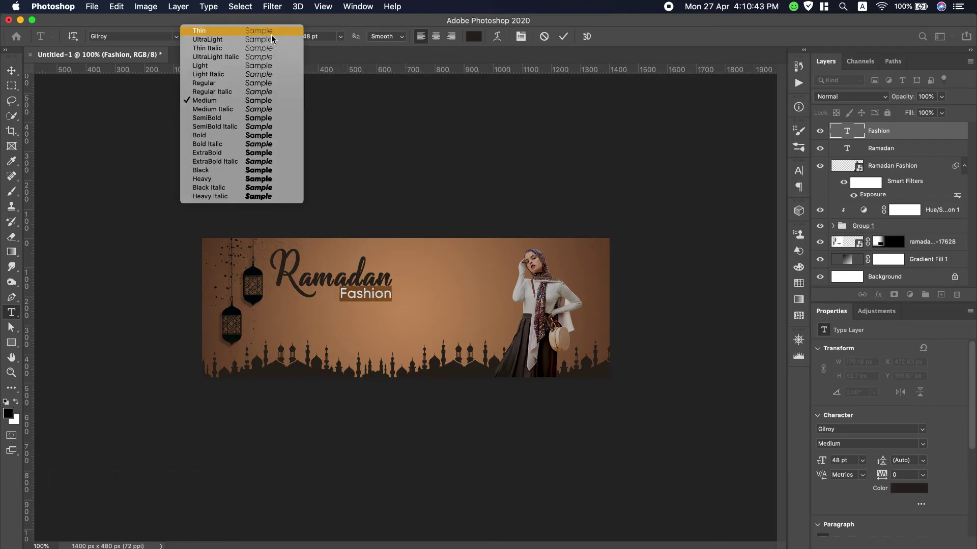
click(263, 67)
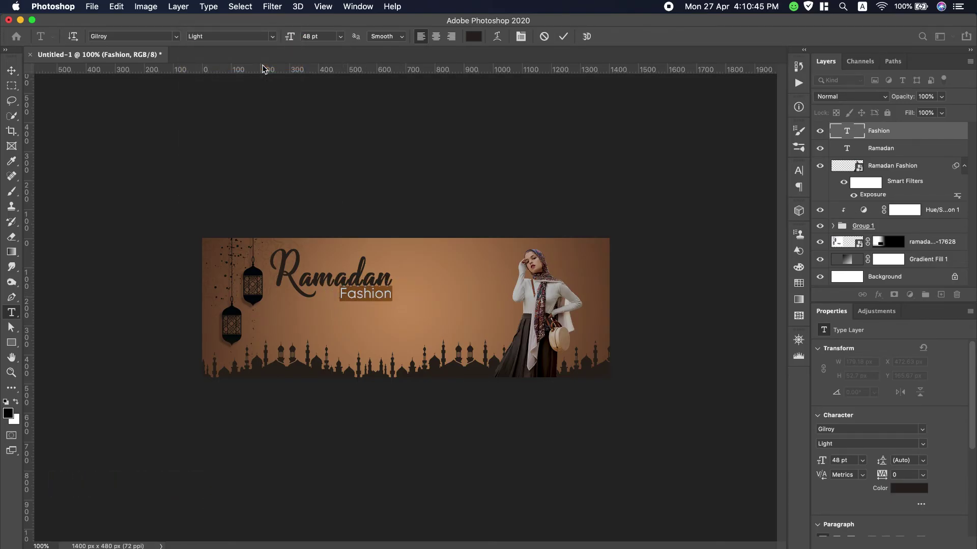
click(9, 68)
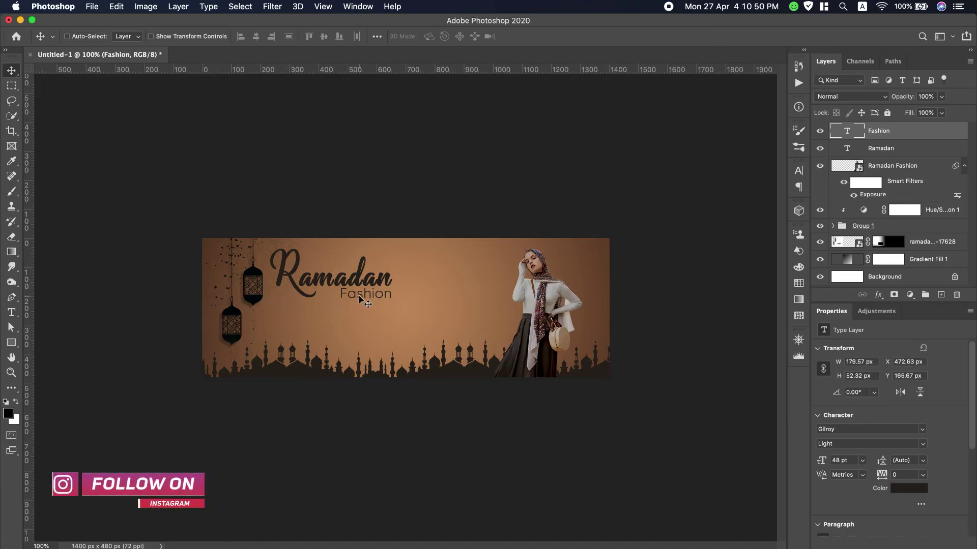
Scale Fashion to about 83% (39.81 pt) and shift it right under the end of Ramadan
key(ctrl+t)
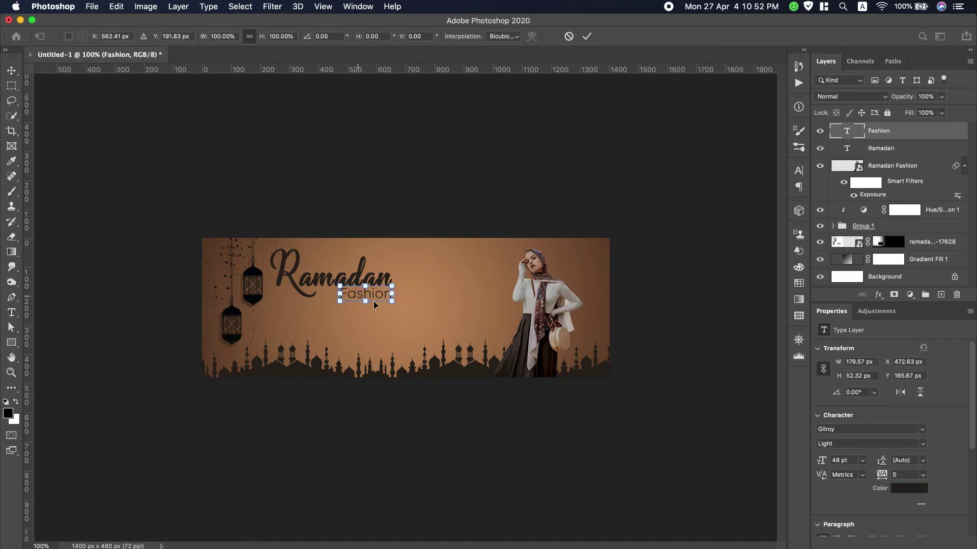
drag(391, 301, 383, 299)
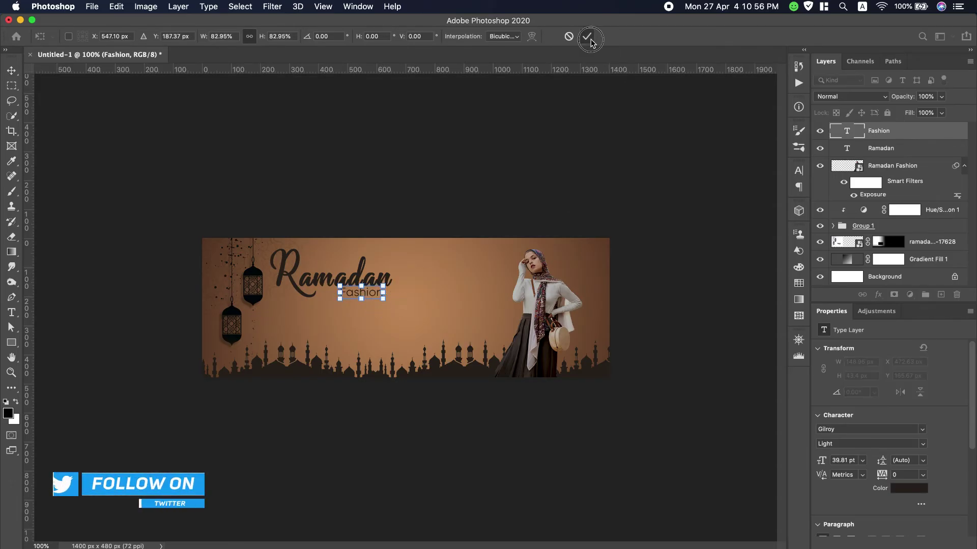
key(Return)
drag(359, 297, 370, 305)
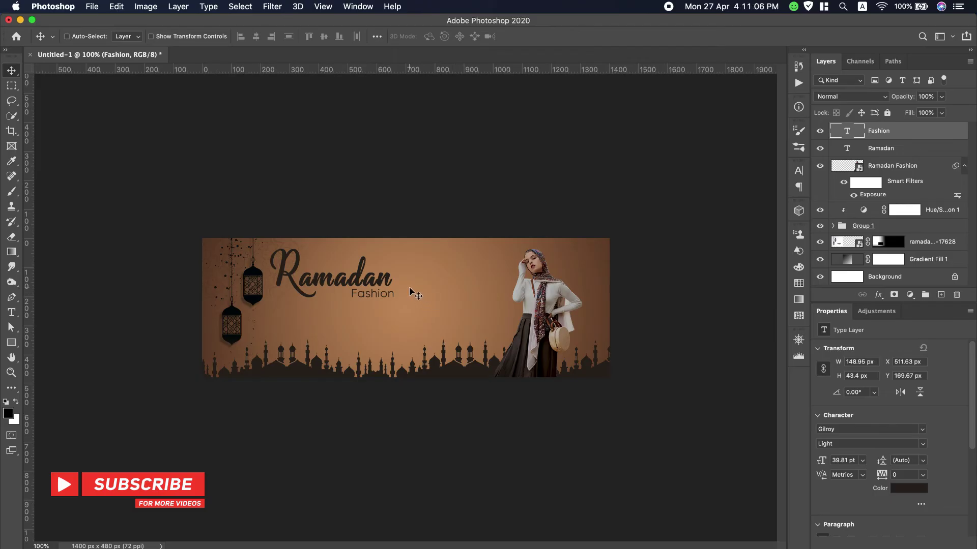
key(t)
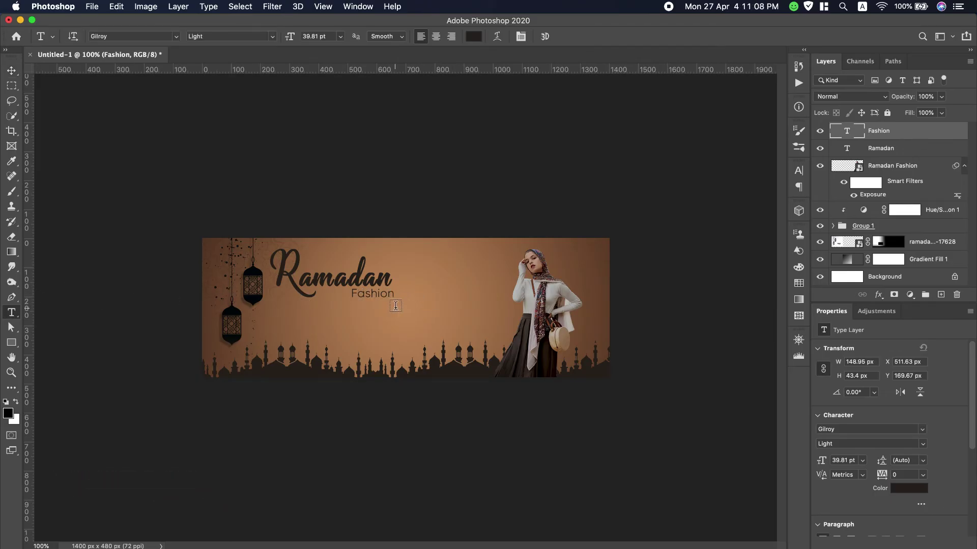
Add a '50%' text in Gilroy ExtraBold at 117 pt and move it down-left beside the title
click(439, 299)
text(50)
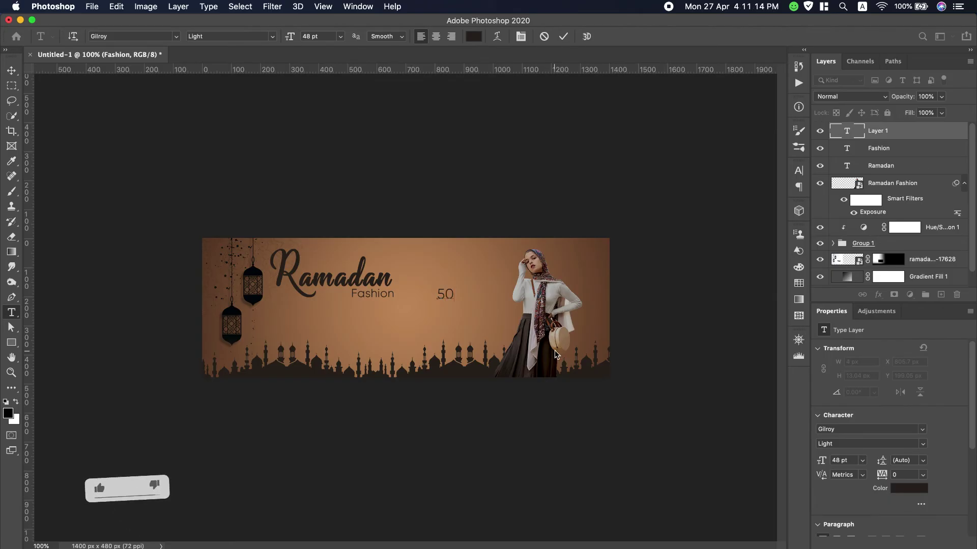
text(%)
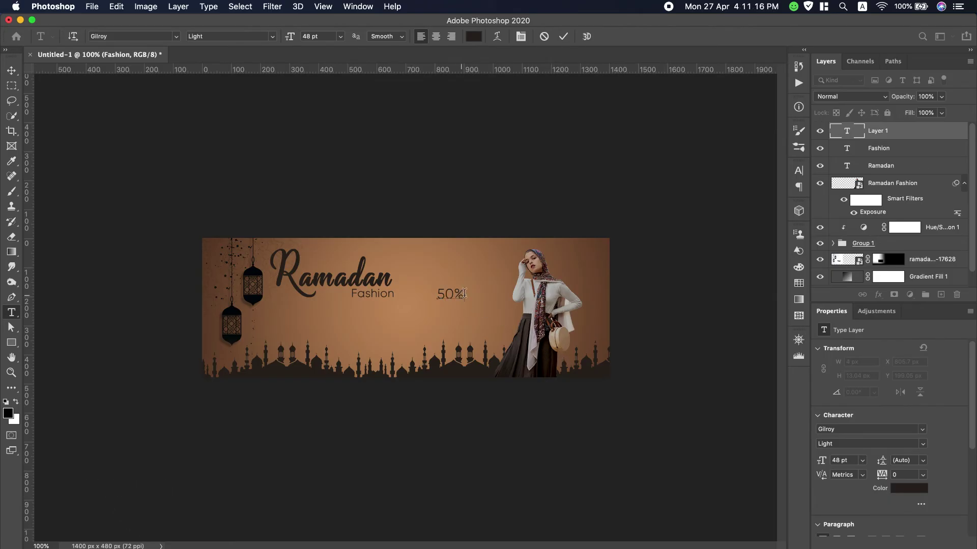
double_click(447, 292)
click(269, 36)
click(206, 153)
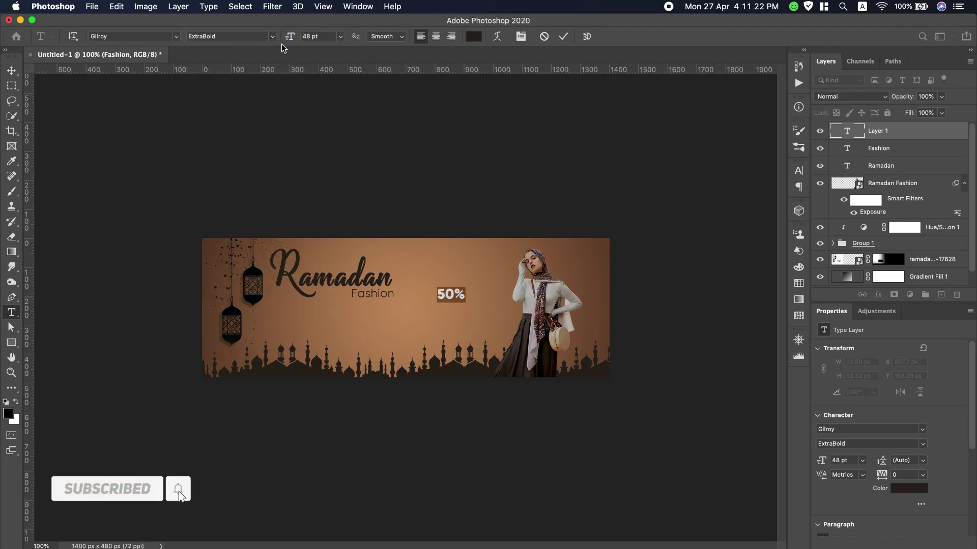
drag(287, 41, 328, 43)
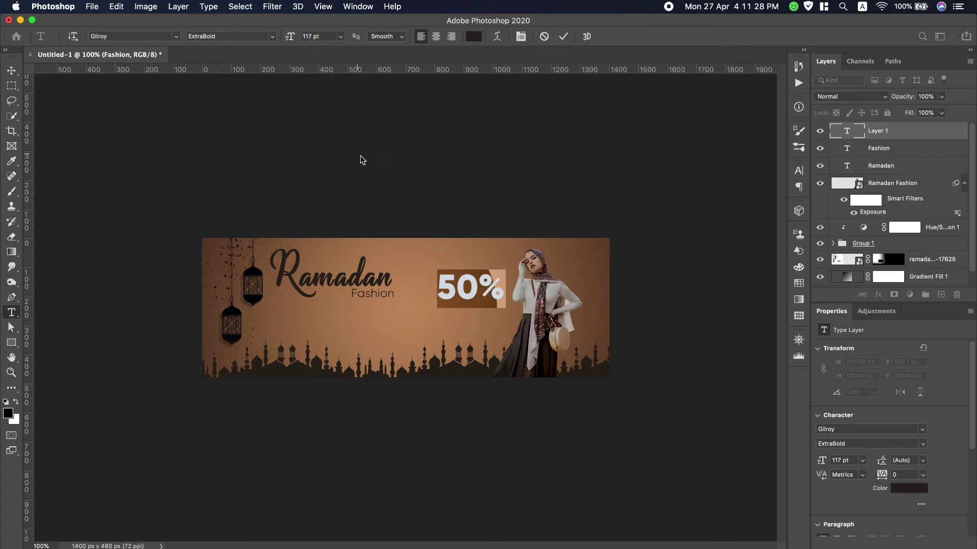
click(563, 38)
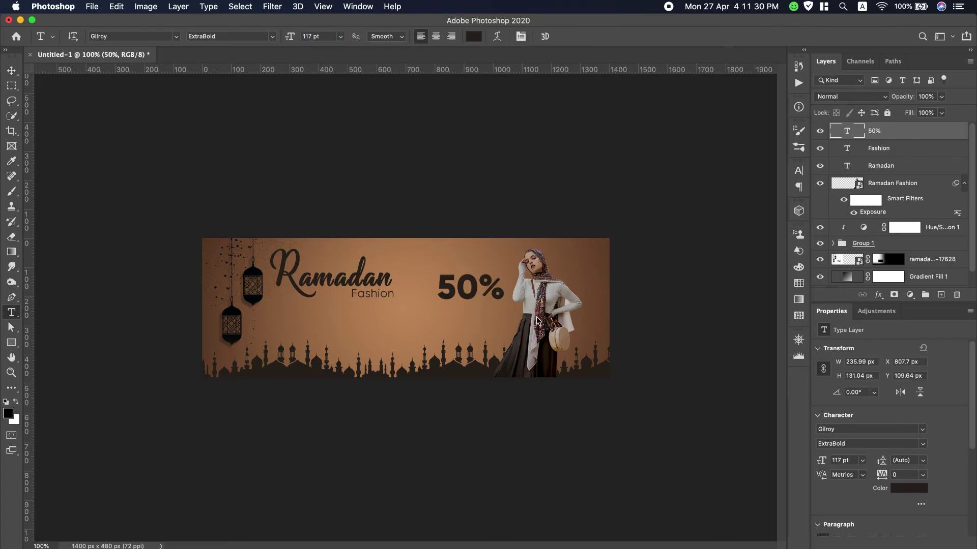
click(12, 70)
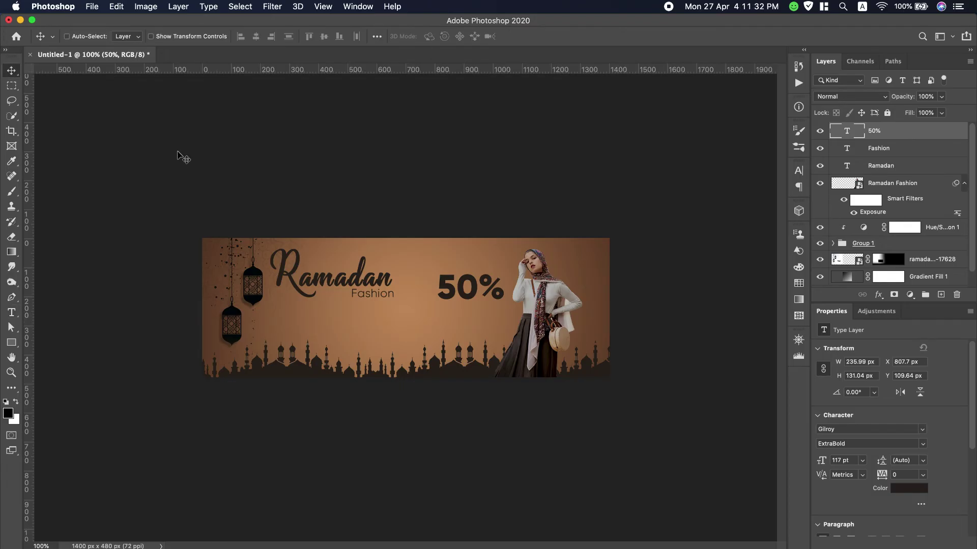
mouse_move(474, 300)
mouse_down()
mouse_move(451, 311)
mouse_move(469, 320)
mouse_up()
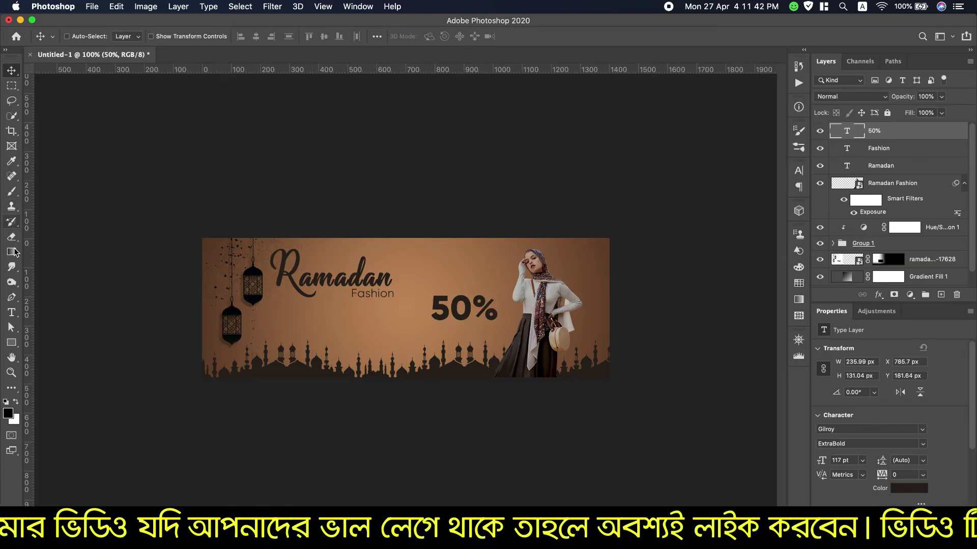
Add an 'UPTO' label in Gilroy Light 36 pt positioned just above the 50%
click(11, 312)
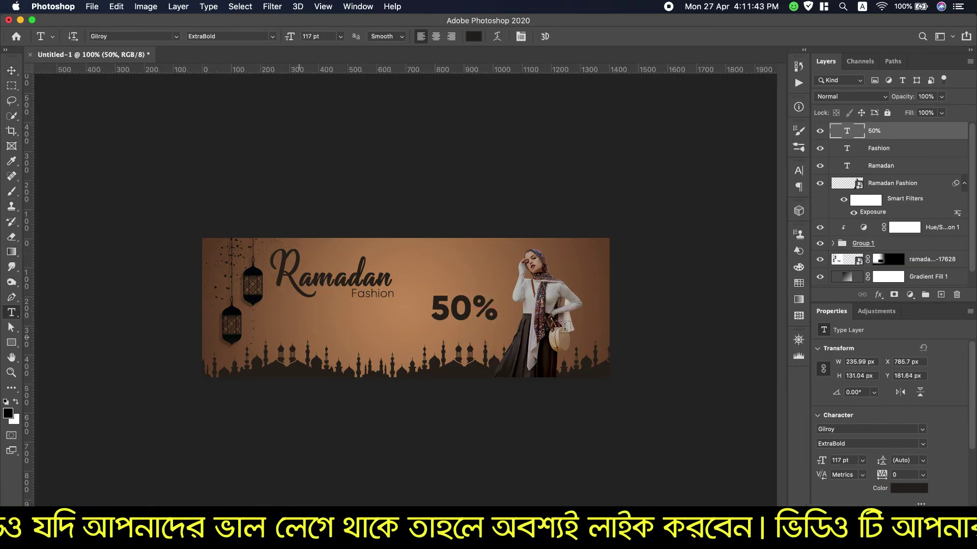
click(444, 283)
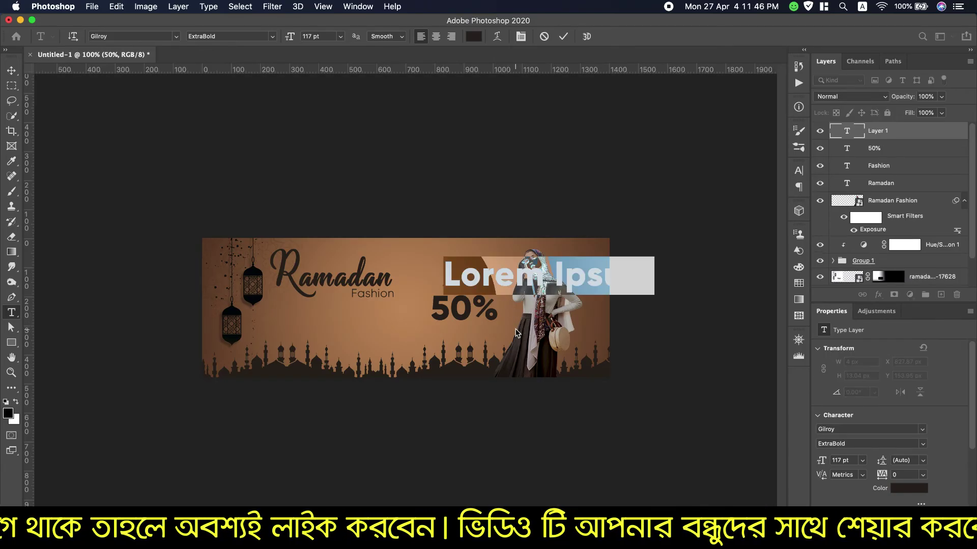
text(UPTO)
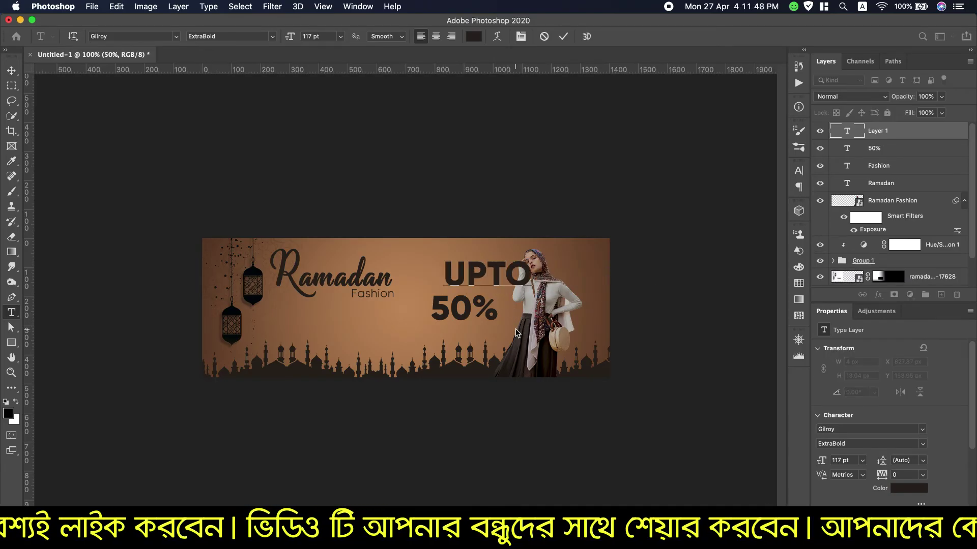
key(super+a)
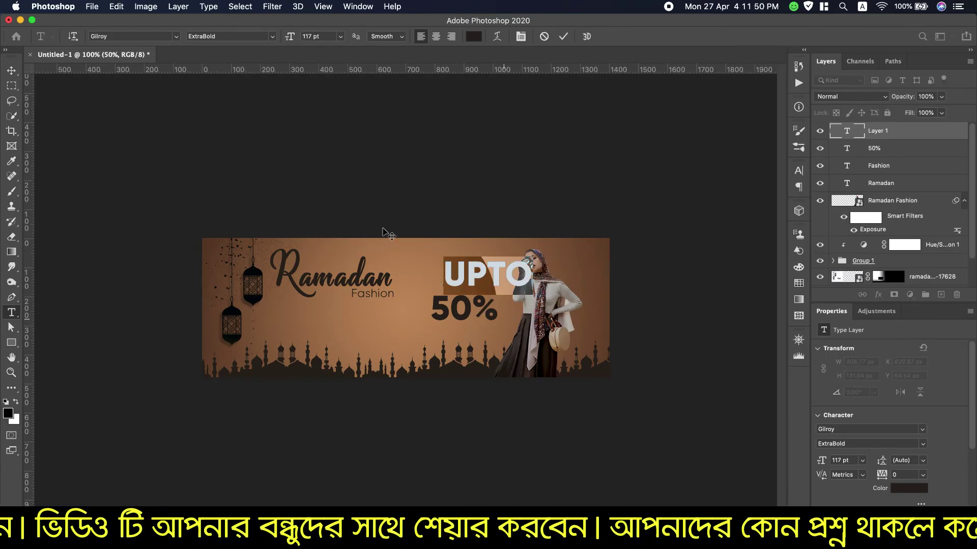
click(274, 36)
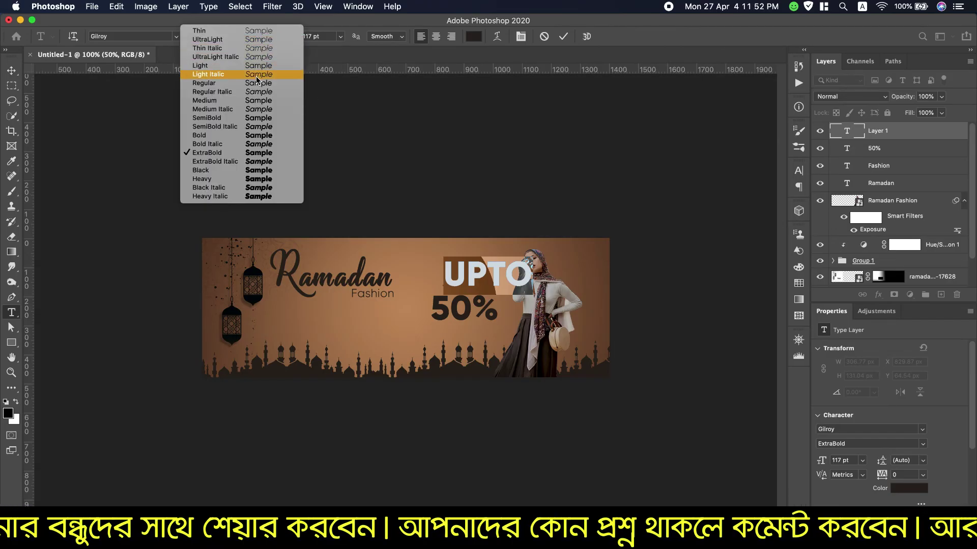
click(239, 66)
drag(290, 36, 214, 40)
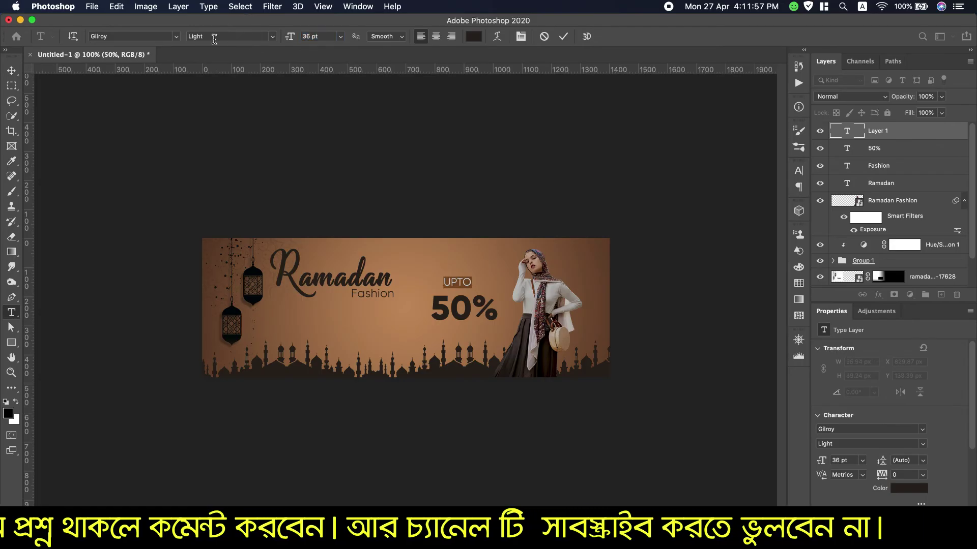
click(7, 64)
drag(464, 283, 451, 291)
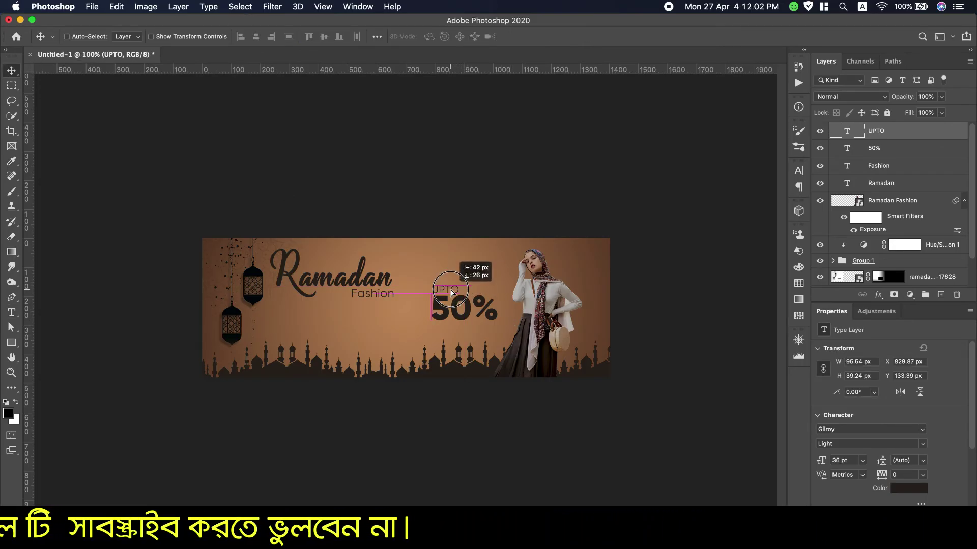
drag(451, 291, 452, 293)
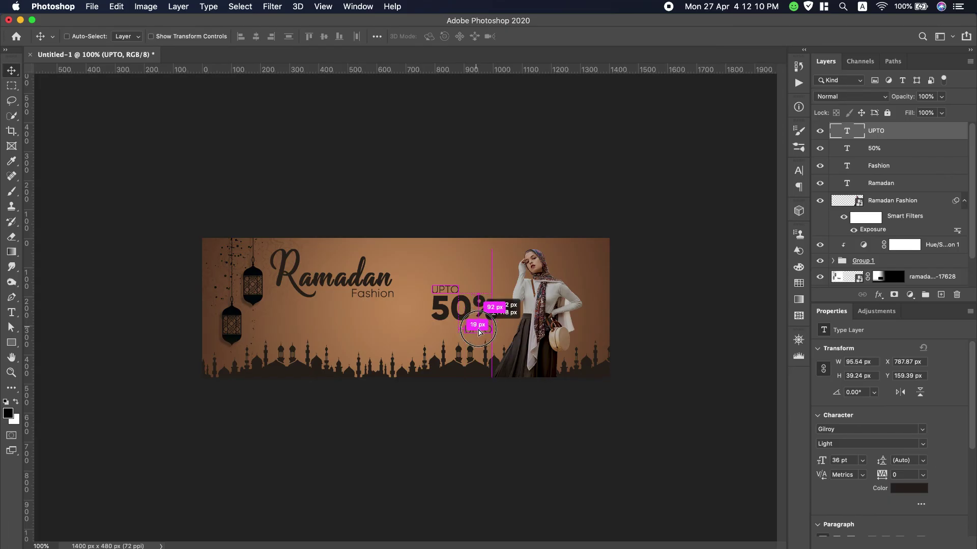
Copy the UPTO text, change it to 'OFF', and align it beneath the 50%'s right side
drag(484, 334, 484, 335)
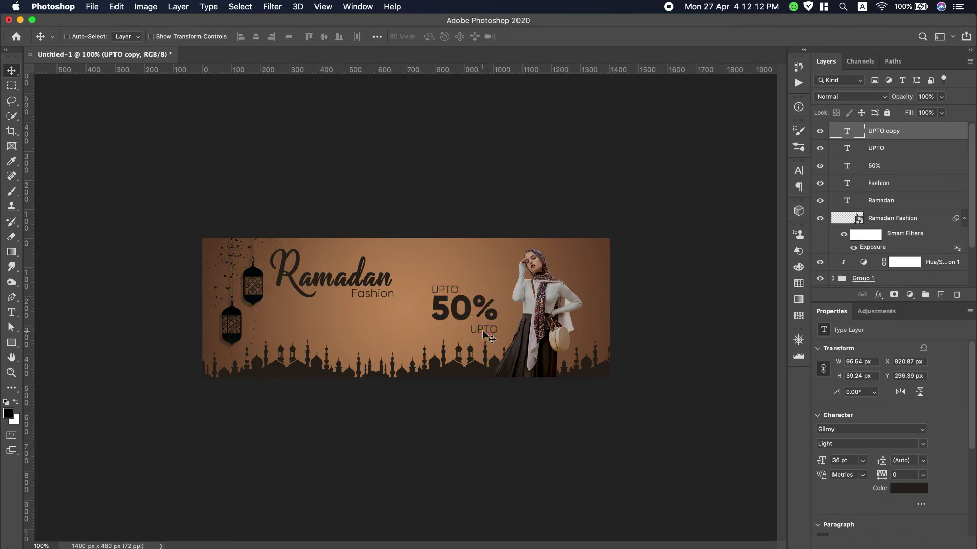
double_click(484, 331)
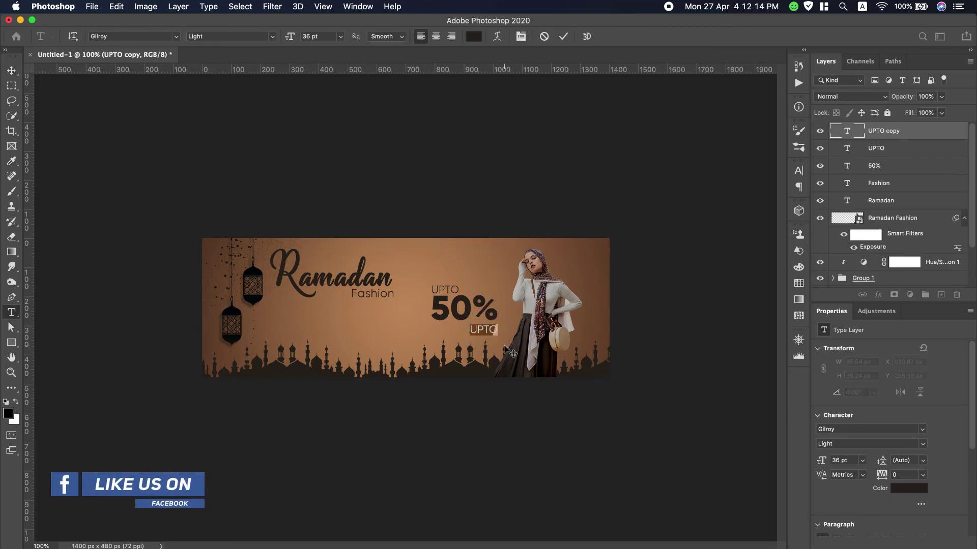
text(OFF)
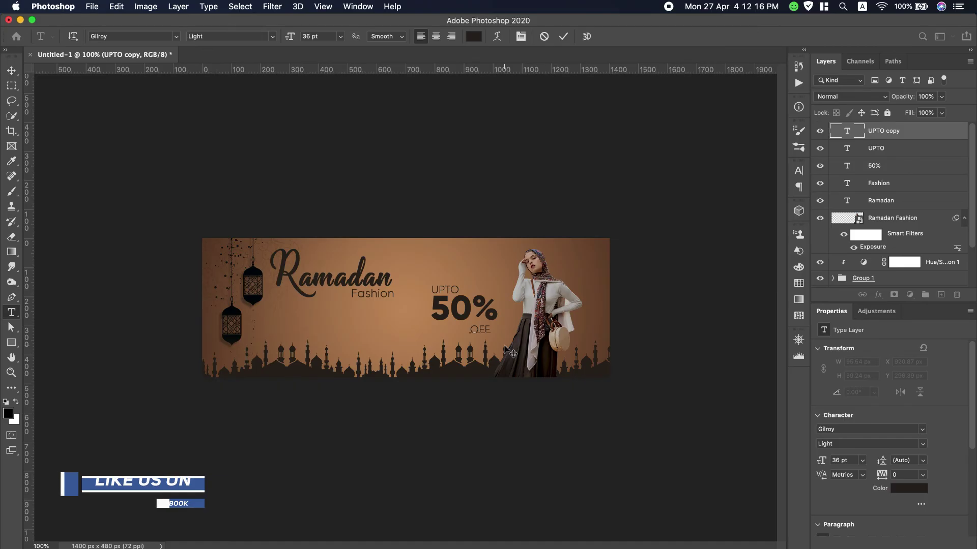
click(562, 37)
key(v)
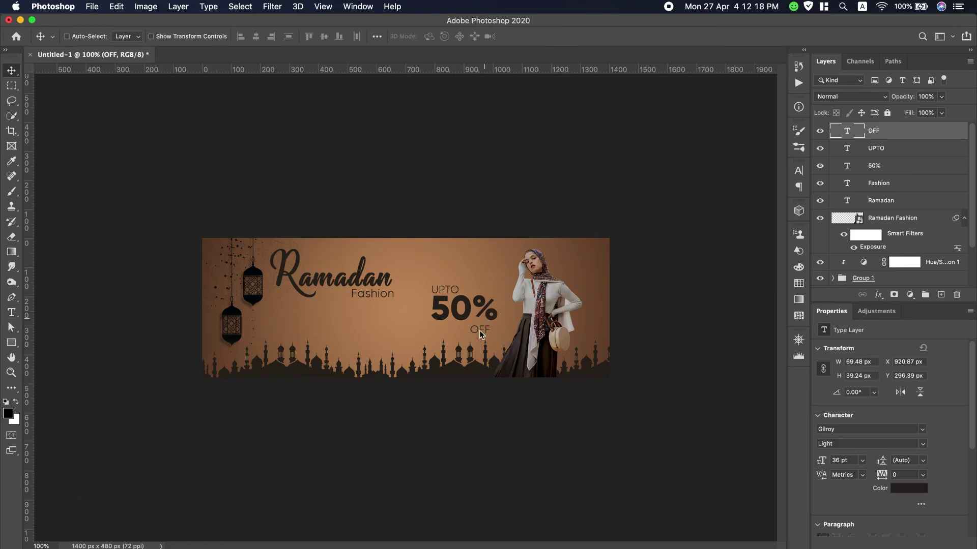
drag(480, 333, 492, 327)
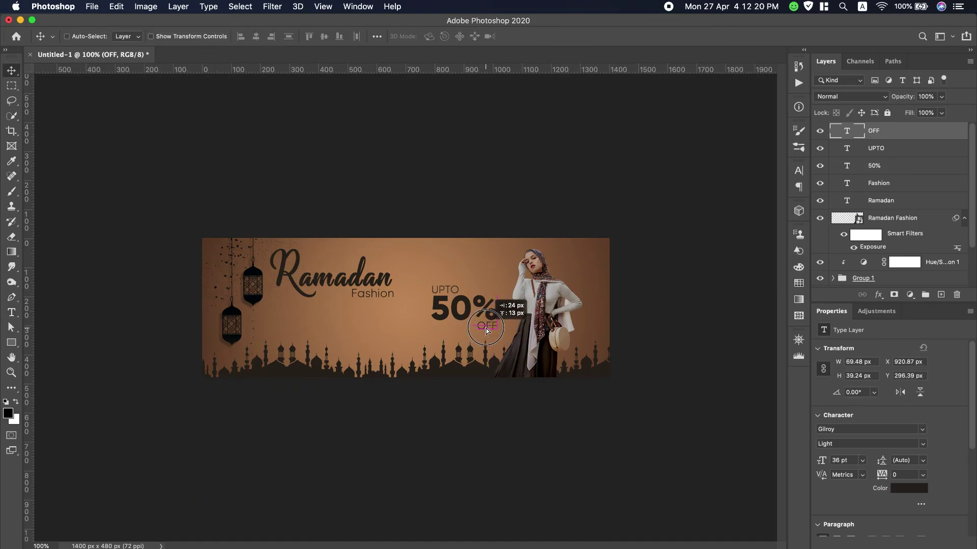
key(Down)
key(Down)
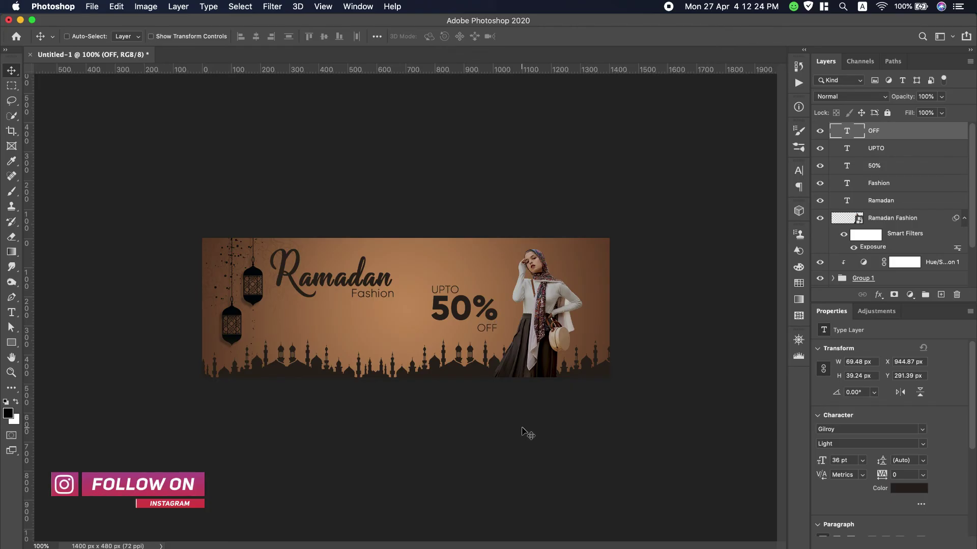
key(Up)
key(Up)
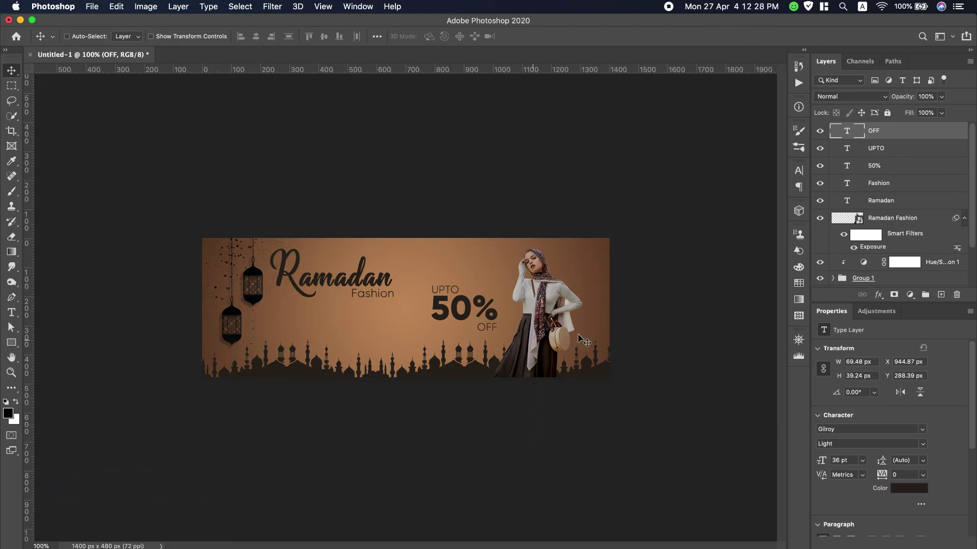
click(845, 152)
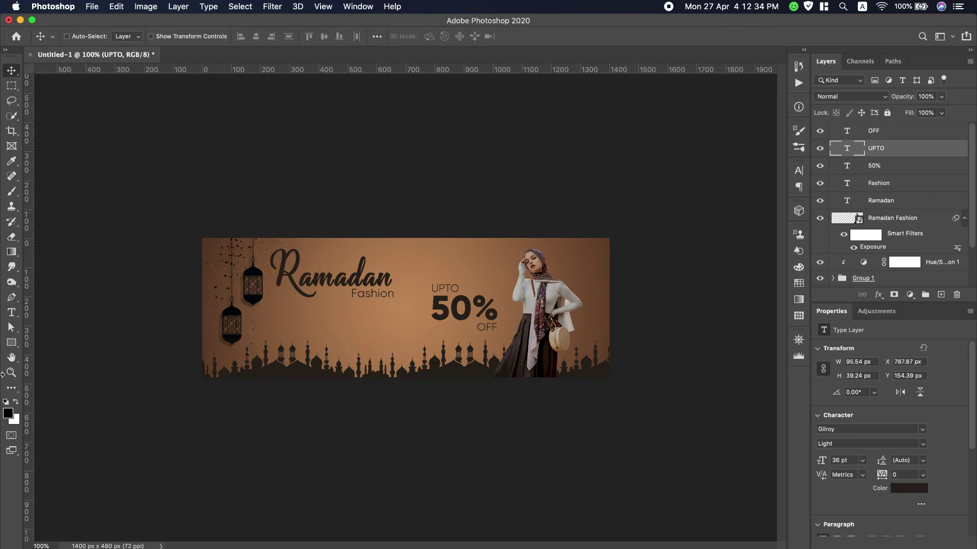
Draw a black 320 × 70 px rectangle above the OFF layer and position it under 'Fashion'
click(11, 343)
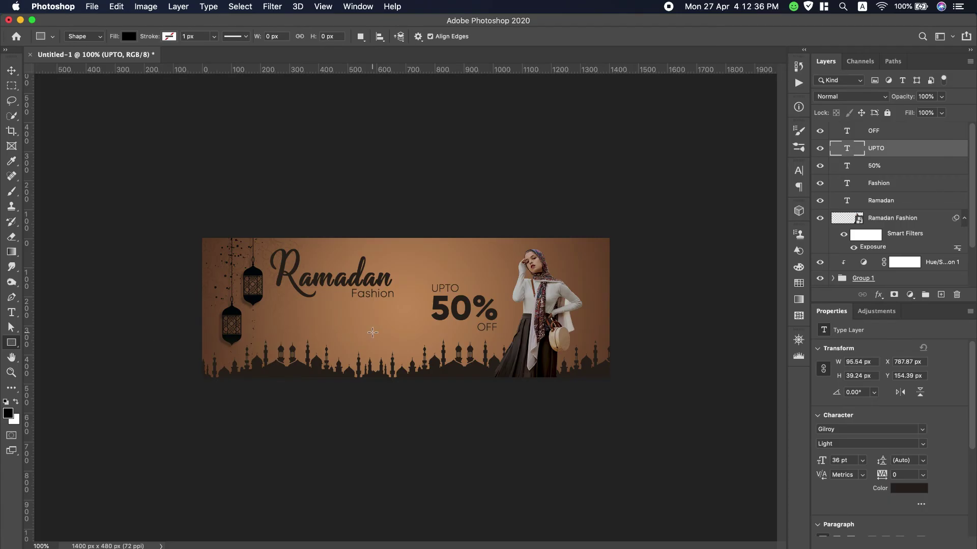
click(917, 133)
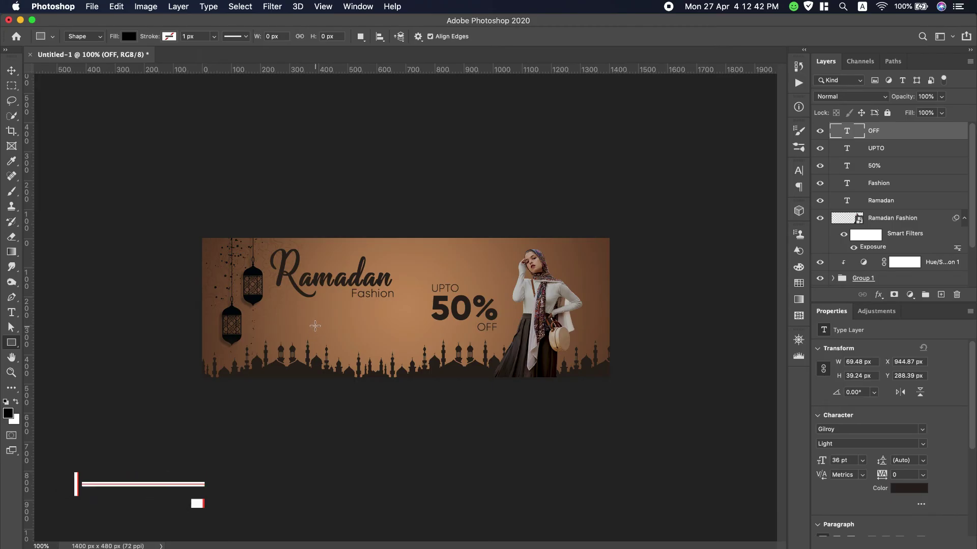
mouse_move(311, 319)
mouse_down()
mouse_move(403, 339)
mouse_move(355, 321)
mouse_up()
click(20, 71)
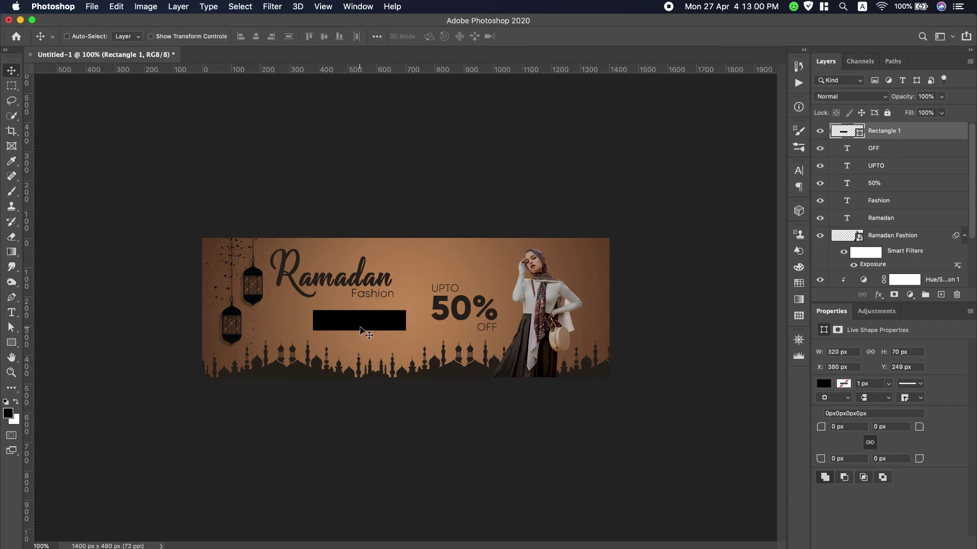
key(Down)
key(Down)
key(Down)
key(Down)
key(Down)
key(Down)
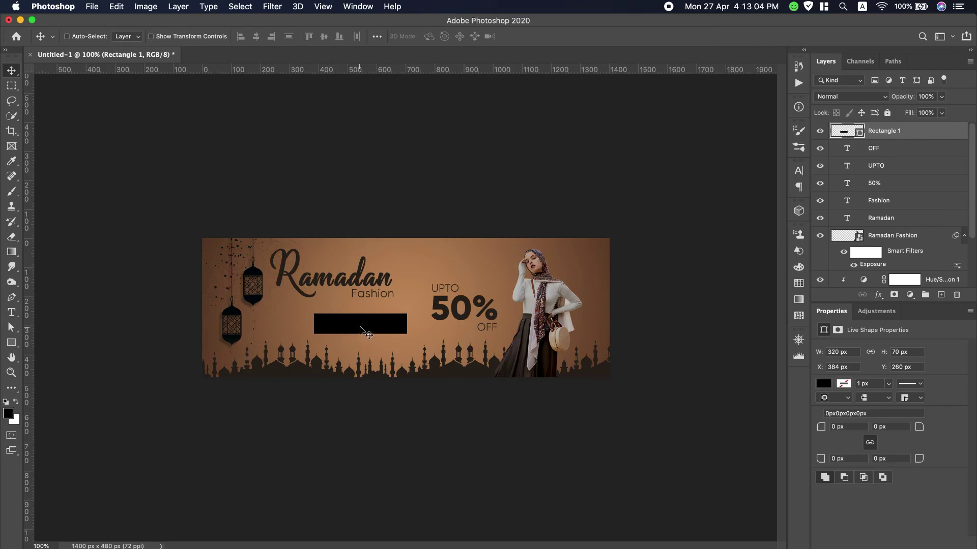
key(Left)
key(Left)
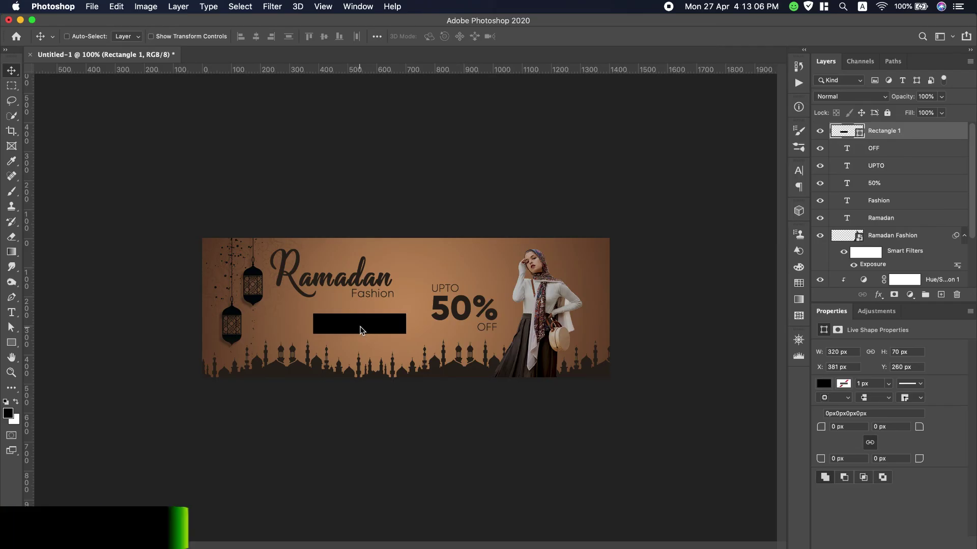
drag(365, 332, 349, 329)
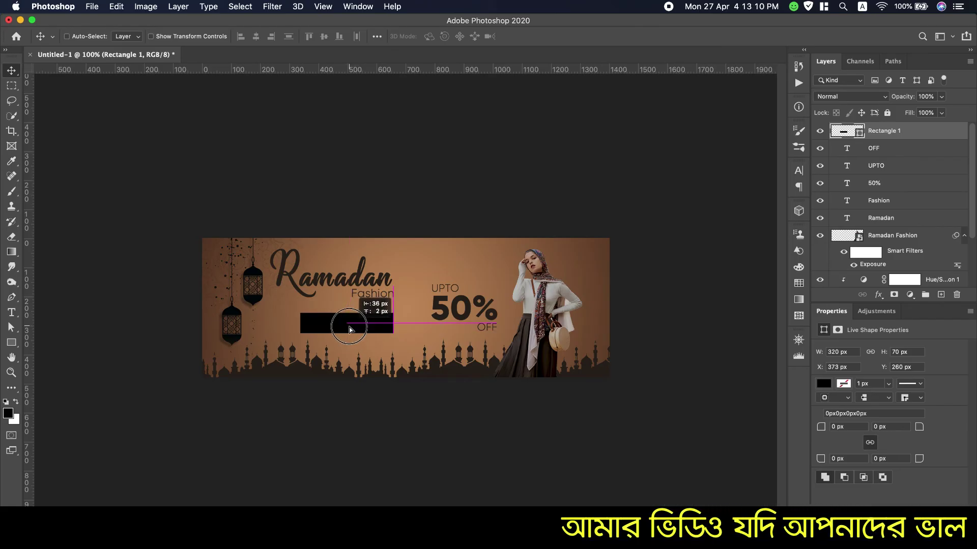
drag(349, 330, 350, 333)
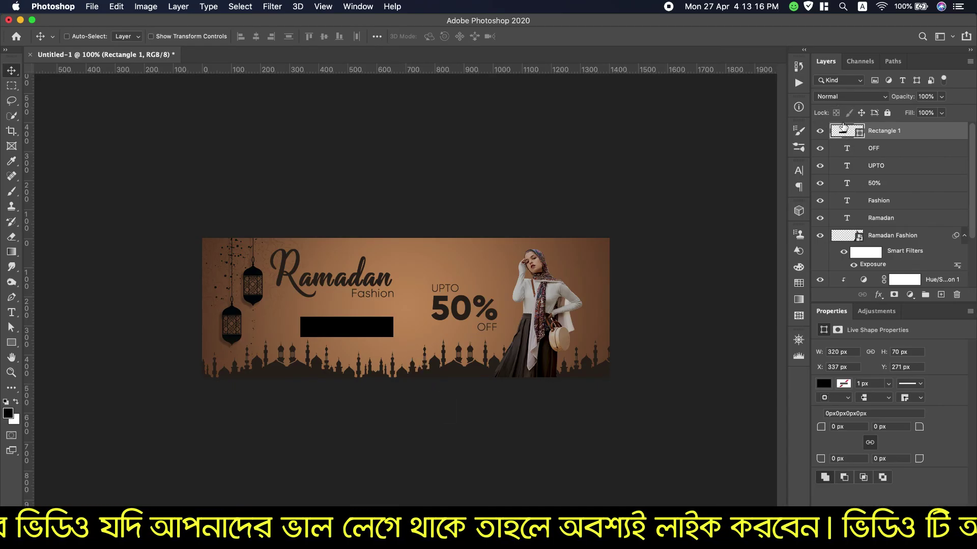
Fill Rectangle 1 with sampled dark brown #2a221c and set its corner radius to 35 px
double_click(844, 130)
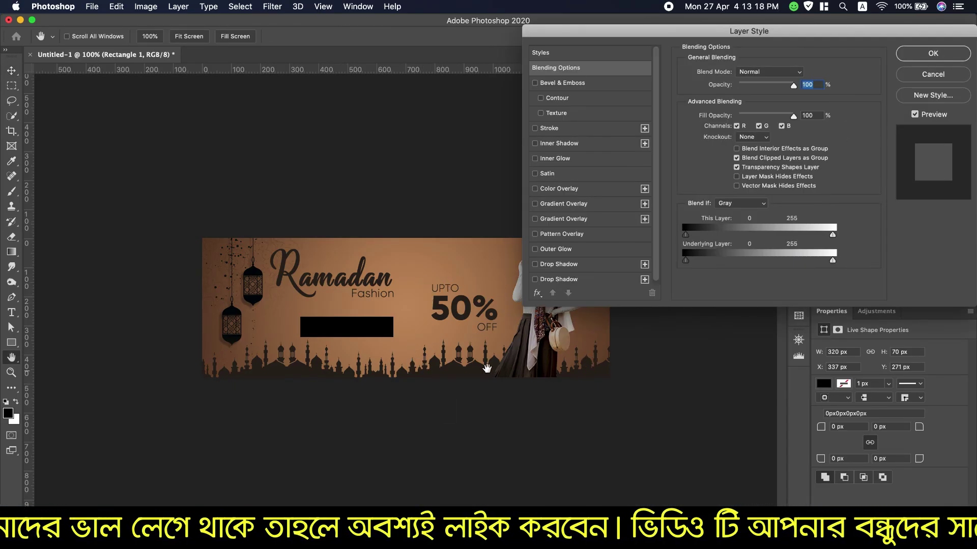
click(933, 75)
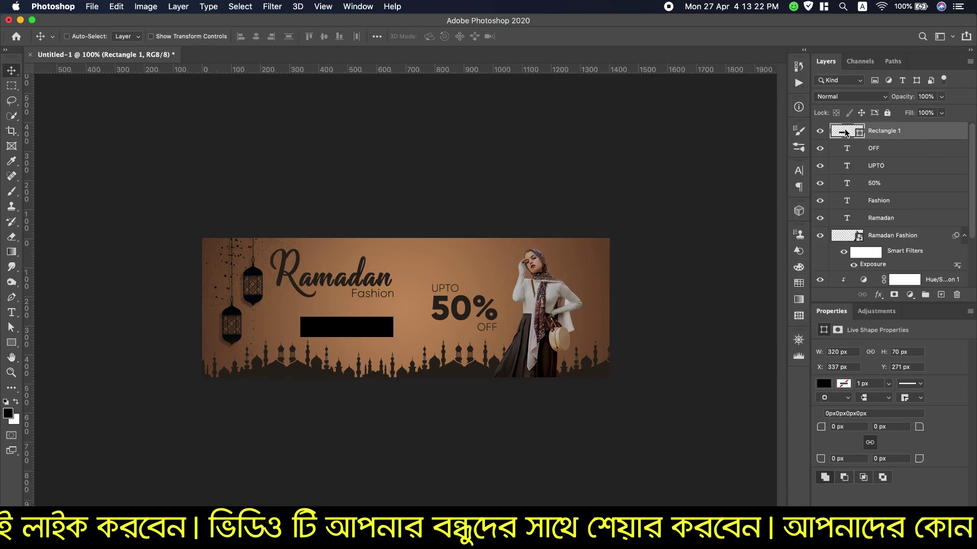
double_click(846, 131)
click(605, 375)
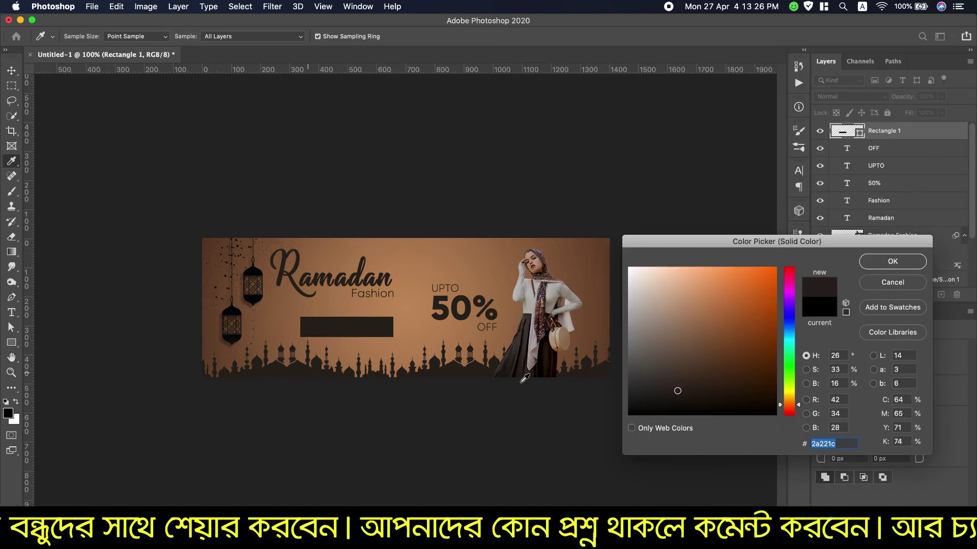
click(881, 262)
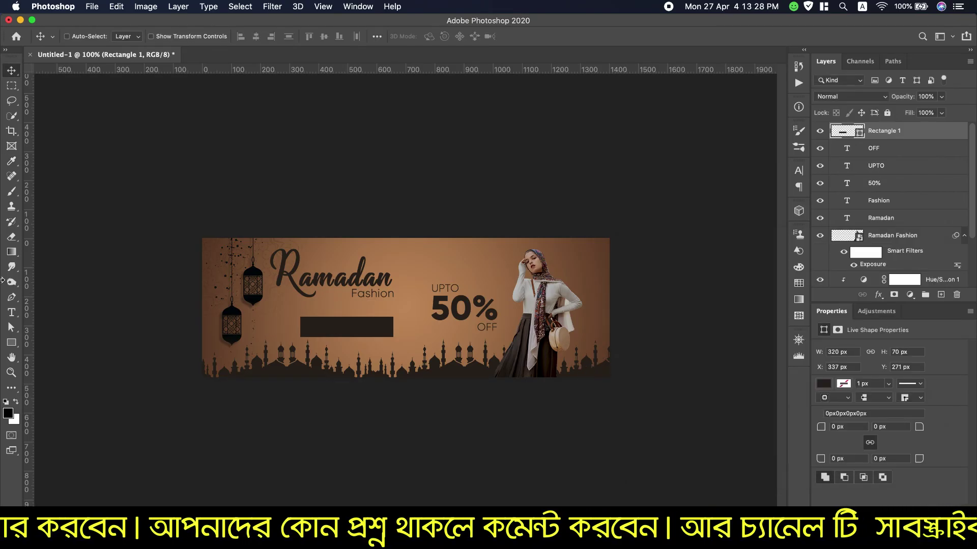
click(12, 342)
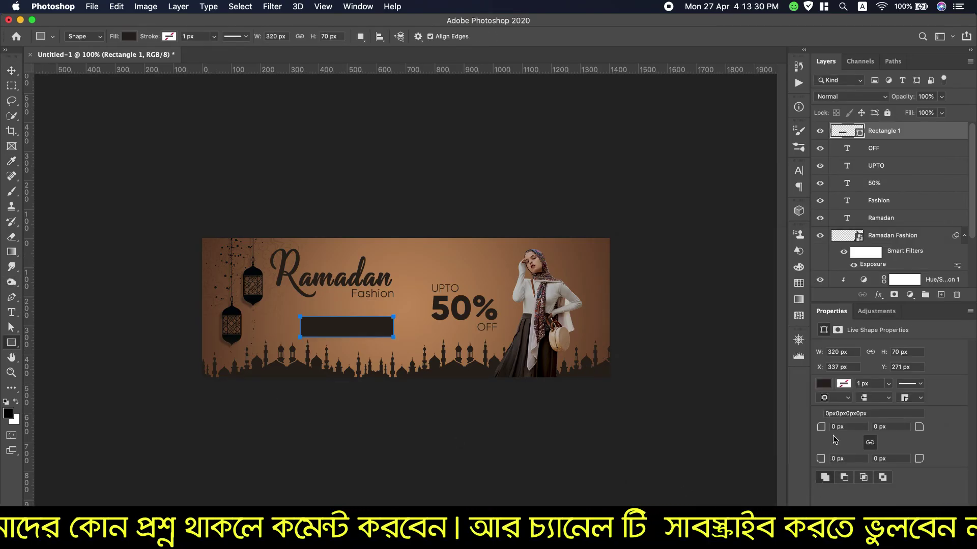
drag(821, 431, 907, 425)
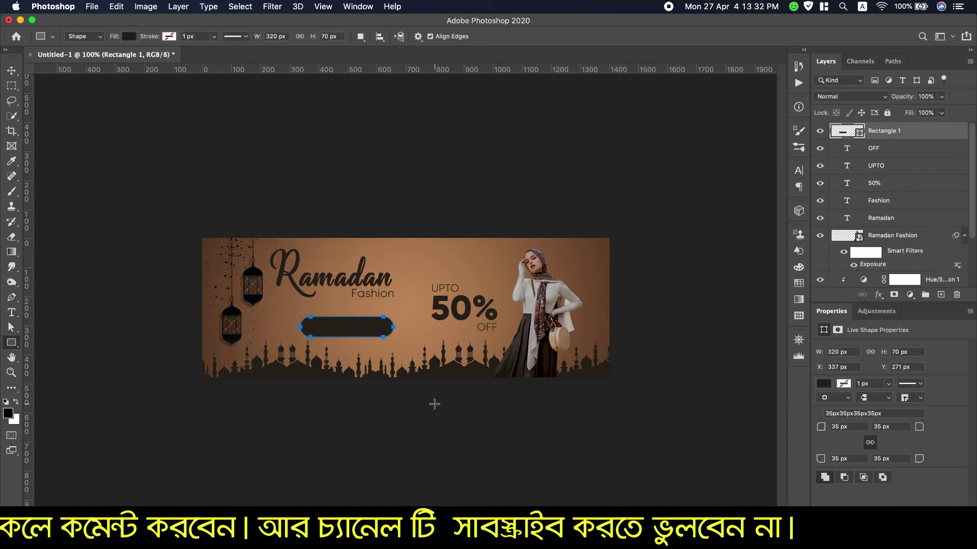
Add 'SHOP NOW' text in Gilroy Bold and move it onto the dark button
click(11, 313)
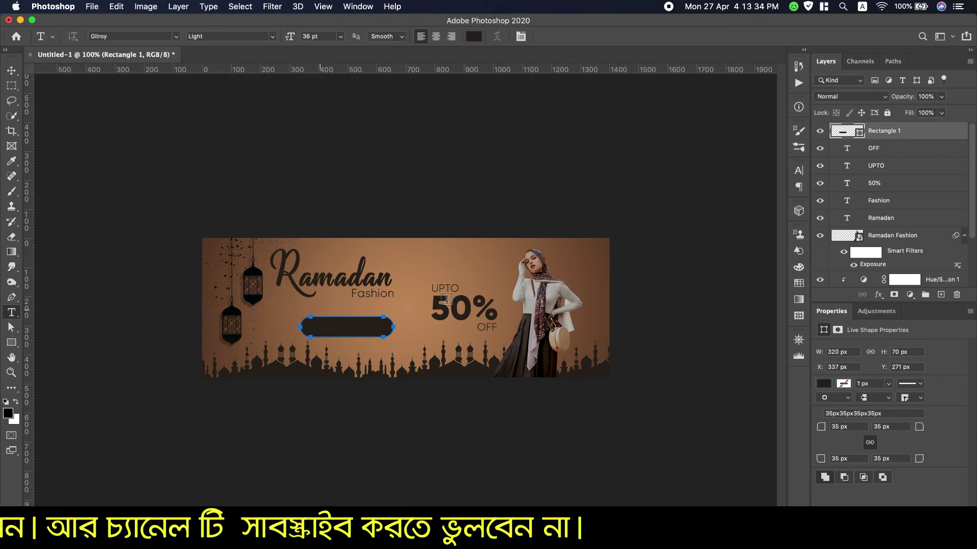
click(429, 258)
text(SHOP)
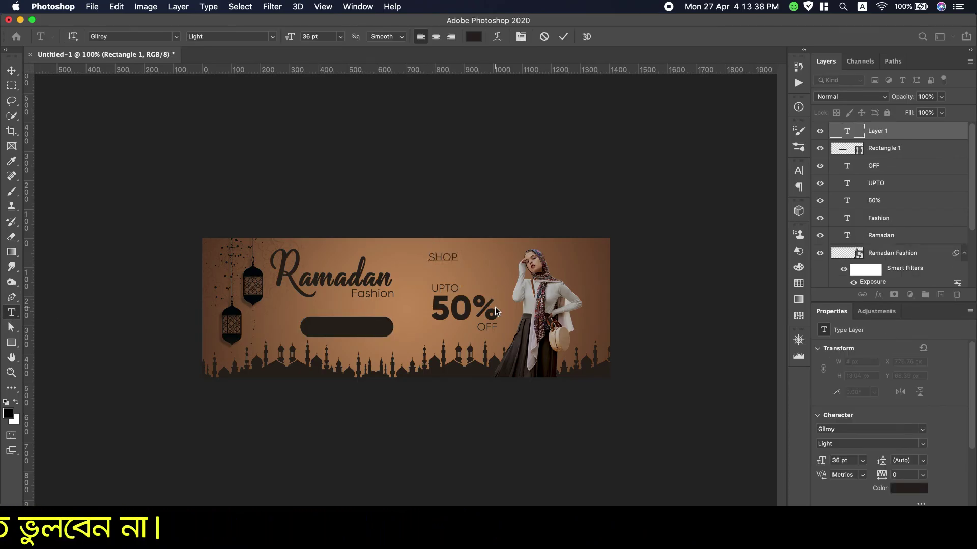
text( NOW)
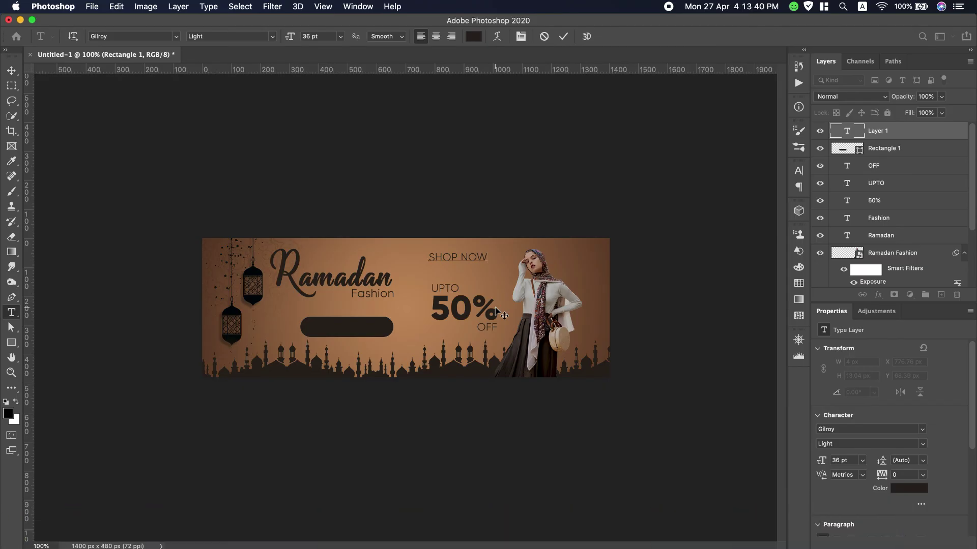
key(super+a)
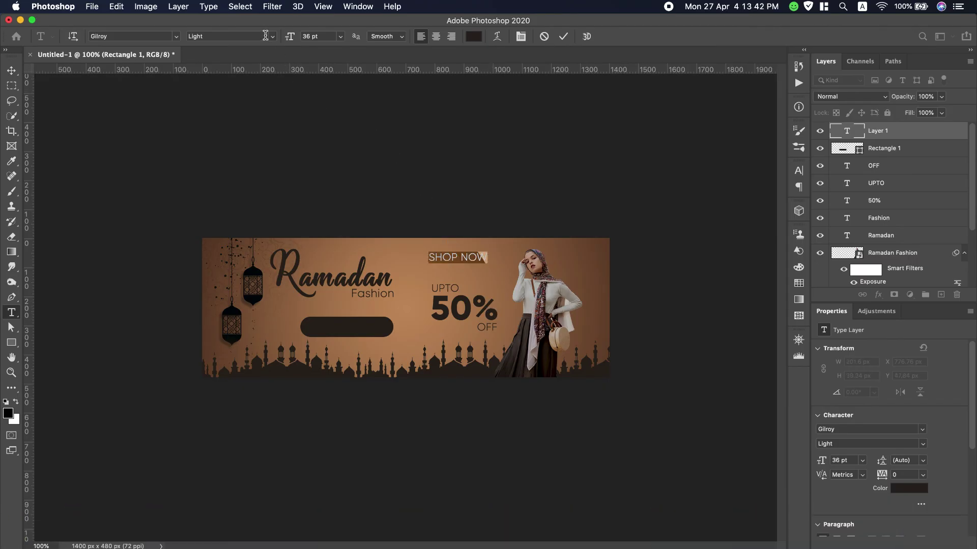
click(265, 35)
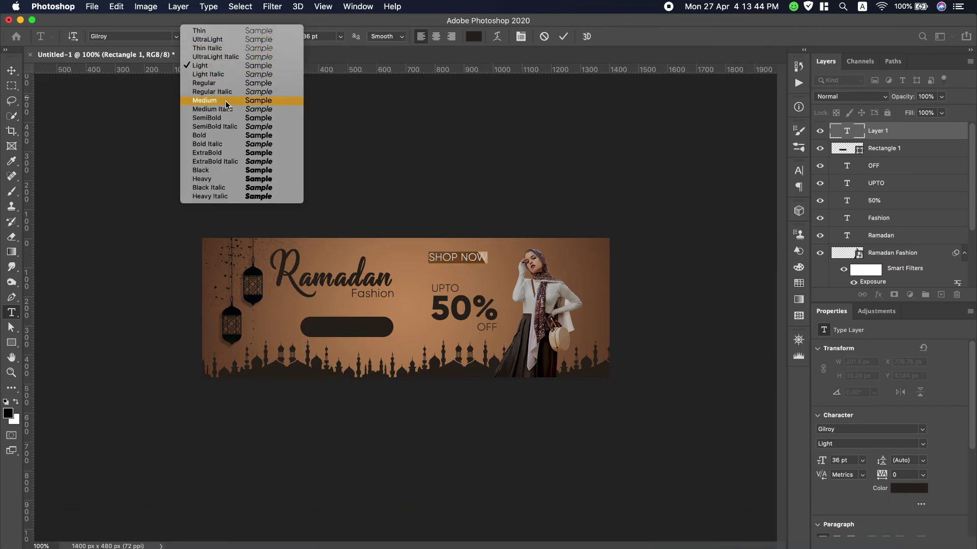
click(207, 135)
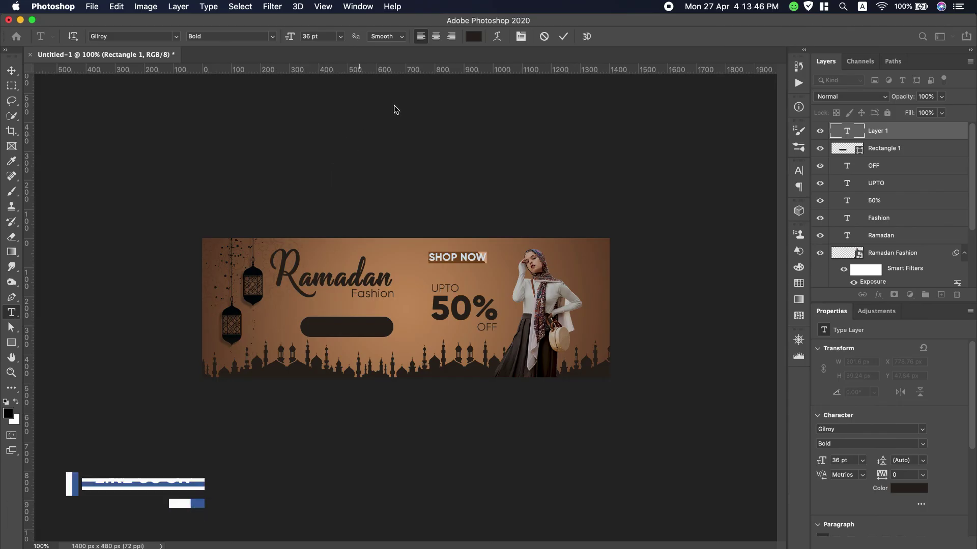
drag(483, 275, 368, 347)
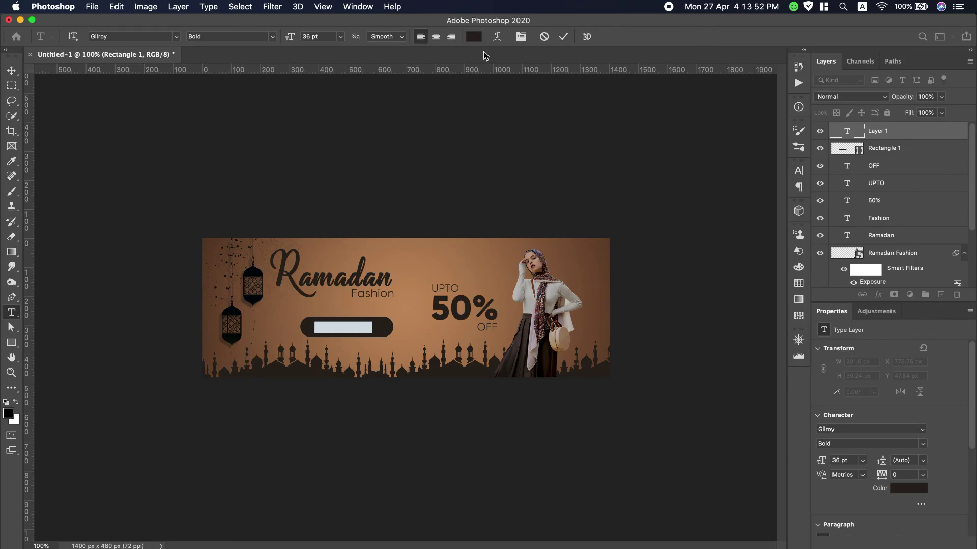
Colour the text light brown c48f60 at 37 pt and centre it horizontally on Rectangle 1
click(474, 37)
click(421, 300)
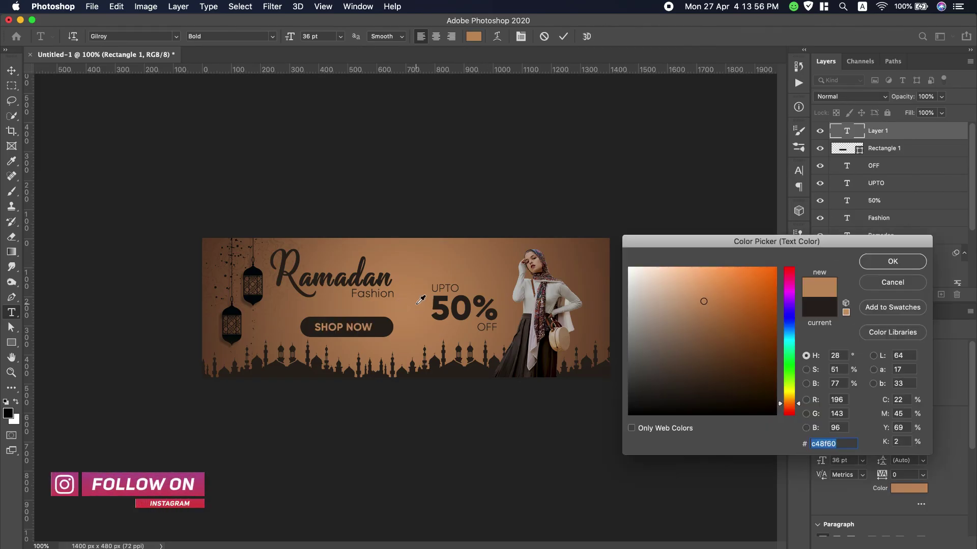
click(916, 264)
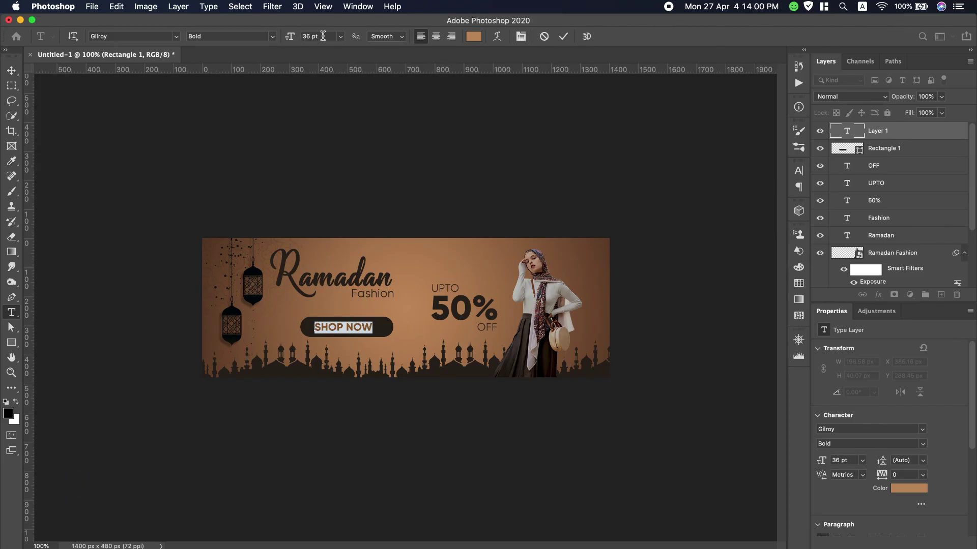
key(Up)
key(Up)
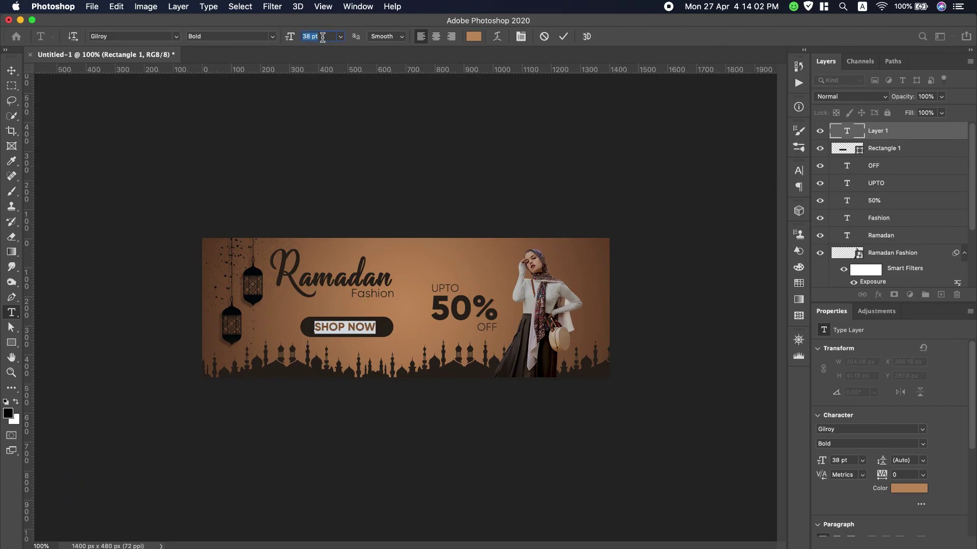
key(Down)
click(11, 70)
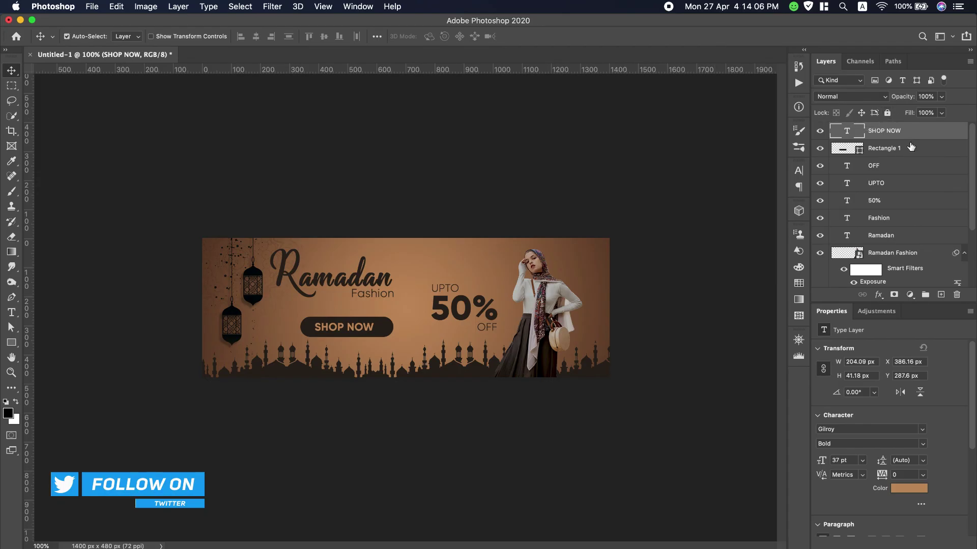
super+click(910, 147)
click(255, 40)
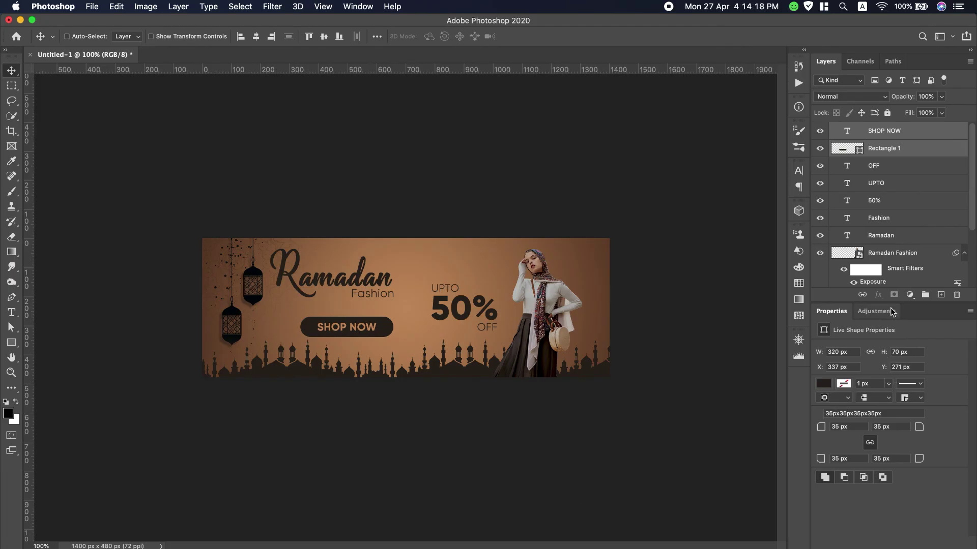
Duplicate the ramadan lanterns layer, flip it horizontally, and move the copy to the banner's right edge
scroll(918, 245, down, 5)
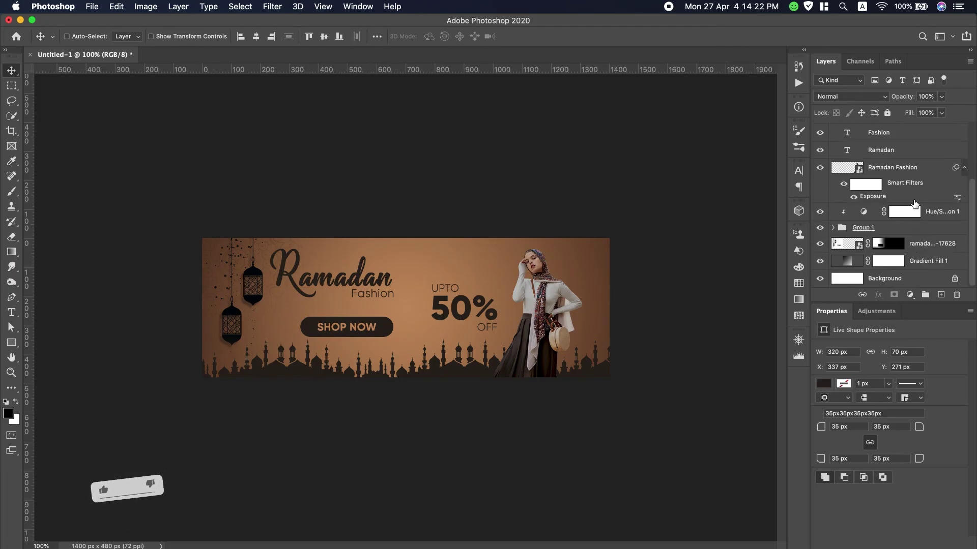
click(928, 246)
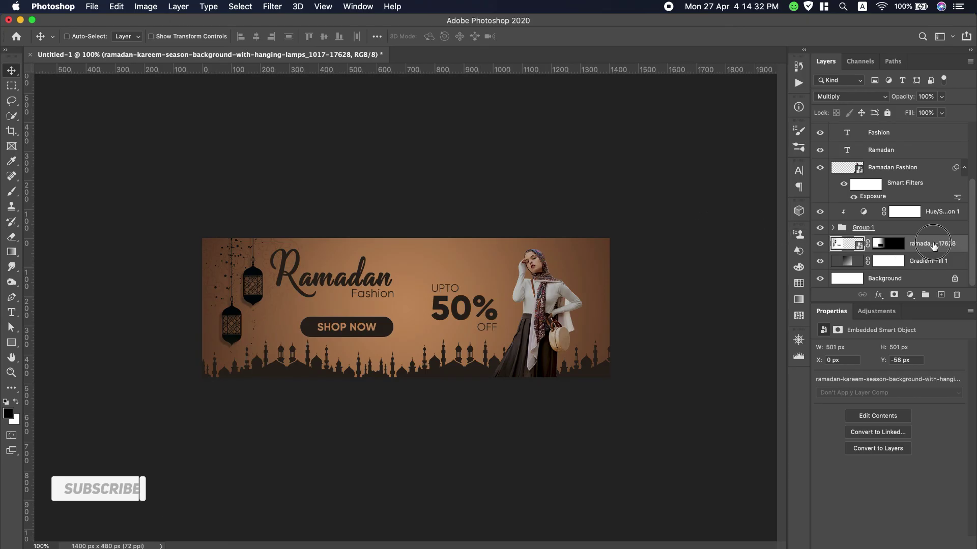
drag(919, 247, 941, 294)
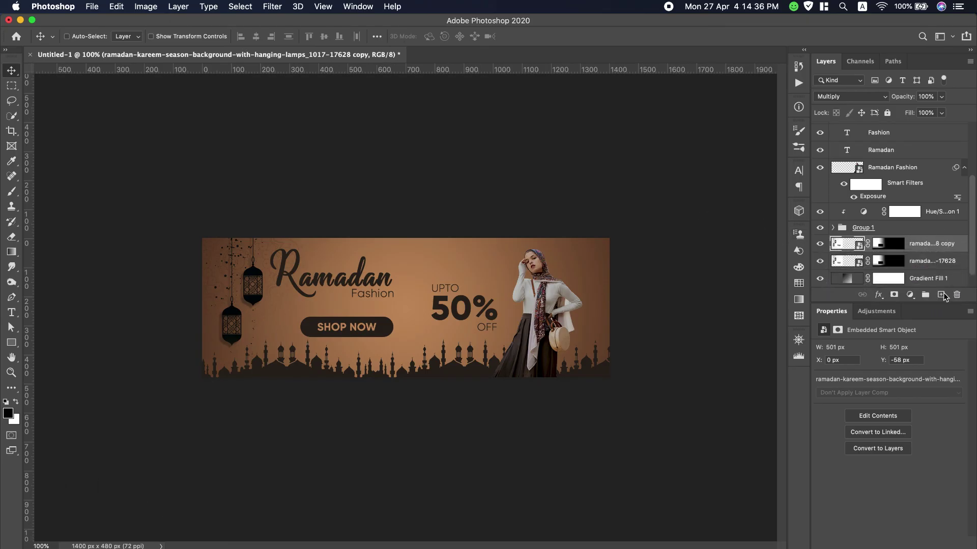
click(117, 6)
mouse_move(135, 276)
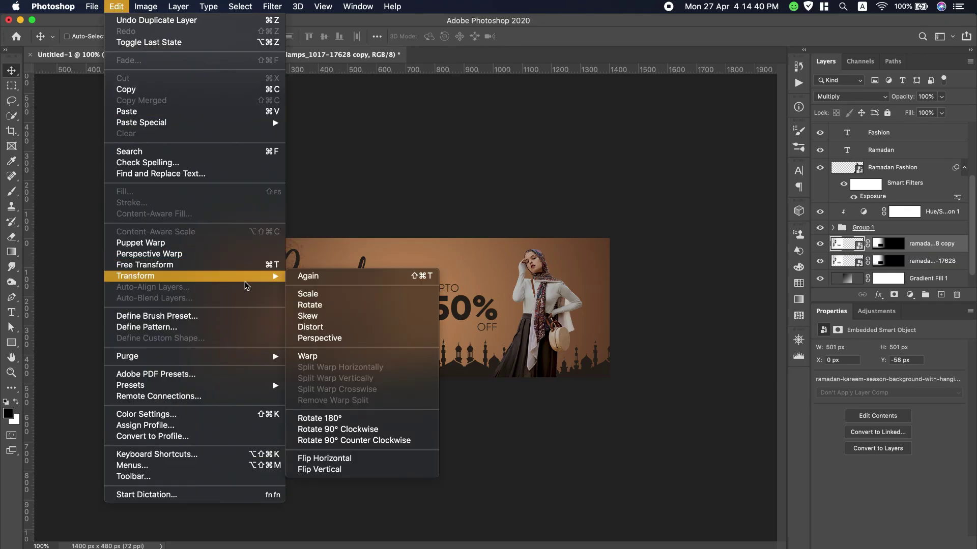
click(361, 459)
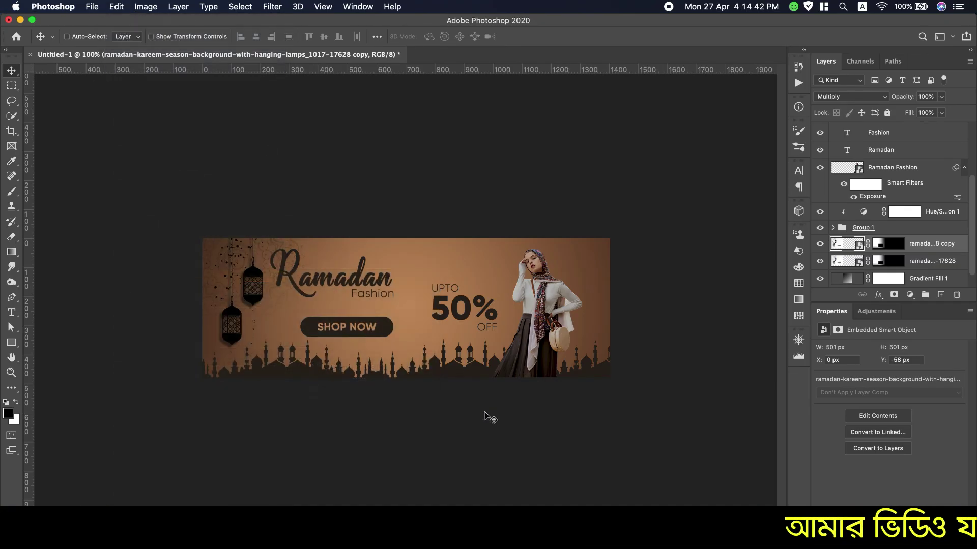
mouse_move(328, 261)
mouse_down()
mouse_move(596, 275)
mouse_move(610, 247)
mouse_move(591, 257)
mouse_move(602, 248)
mouse_up()
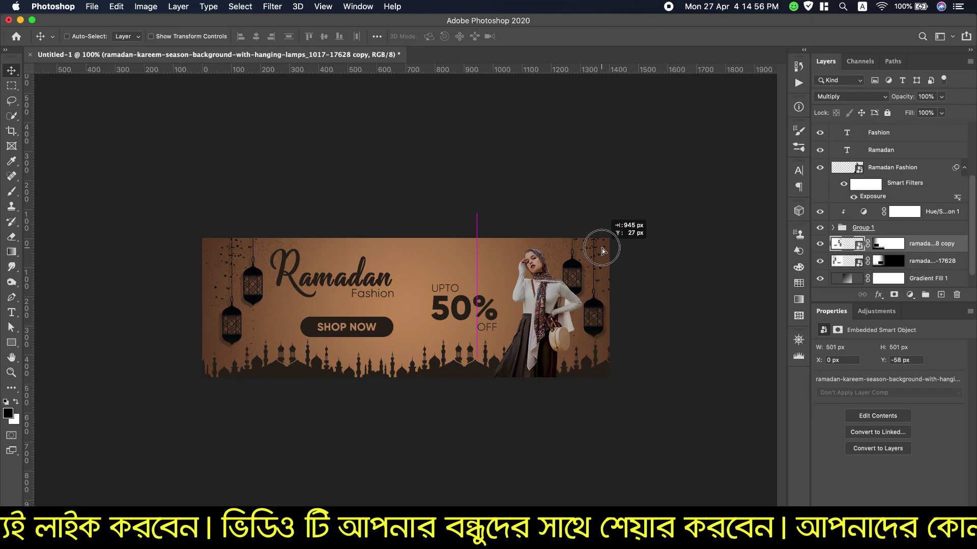
drag(602, 249, 602, 252)
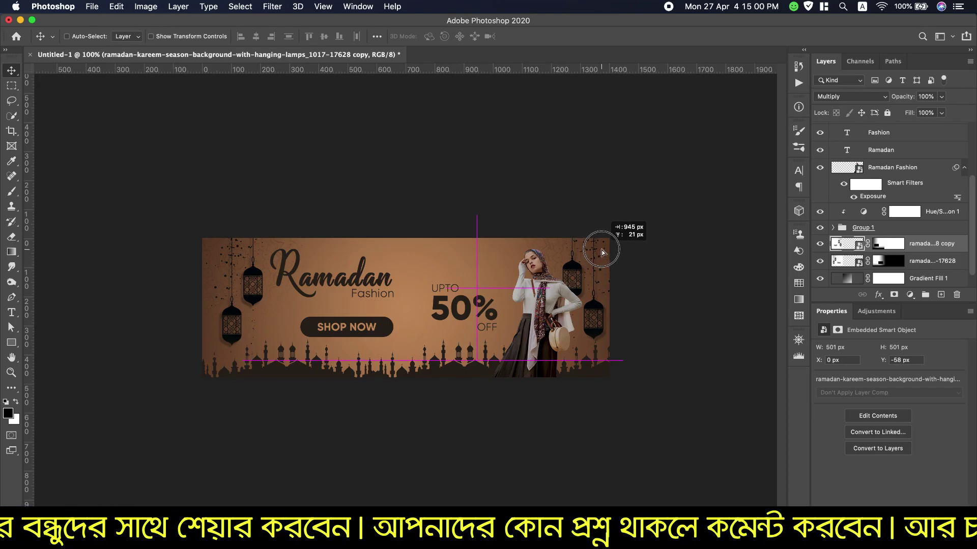
drag(601, 253, 594, 248)
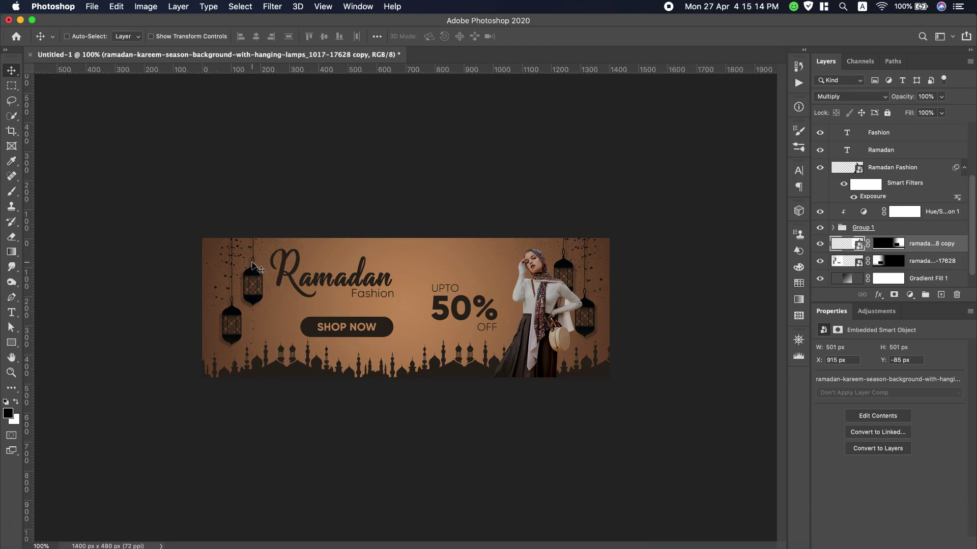
Save a JPEG copy named 'Ramadan Fashion Banner' to the Desktop, accepting the default JPEG options
click(91, 6)
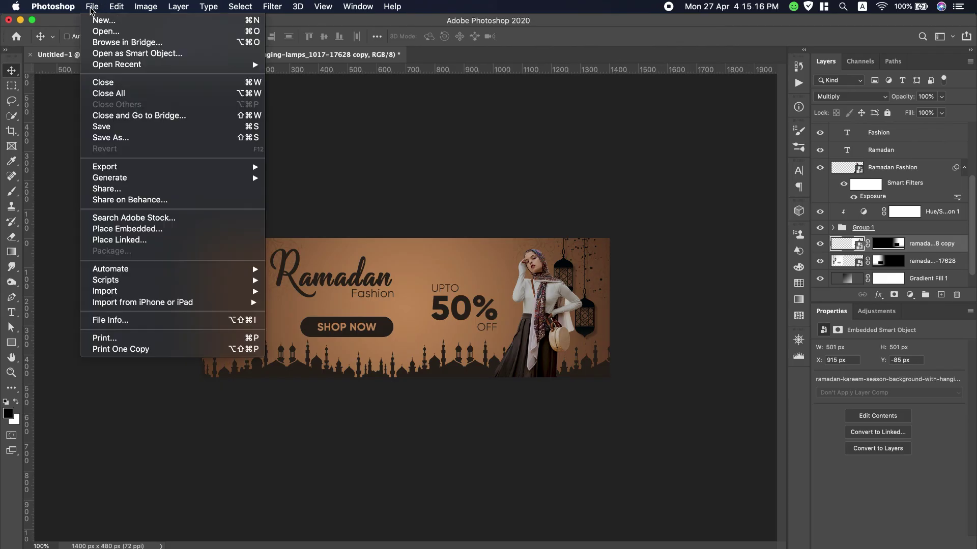
click(129, 139)
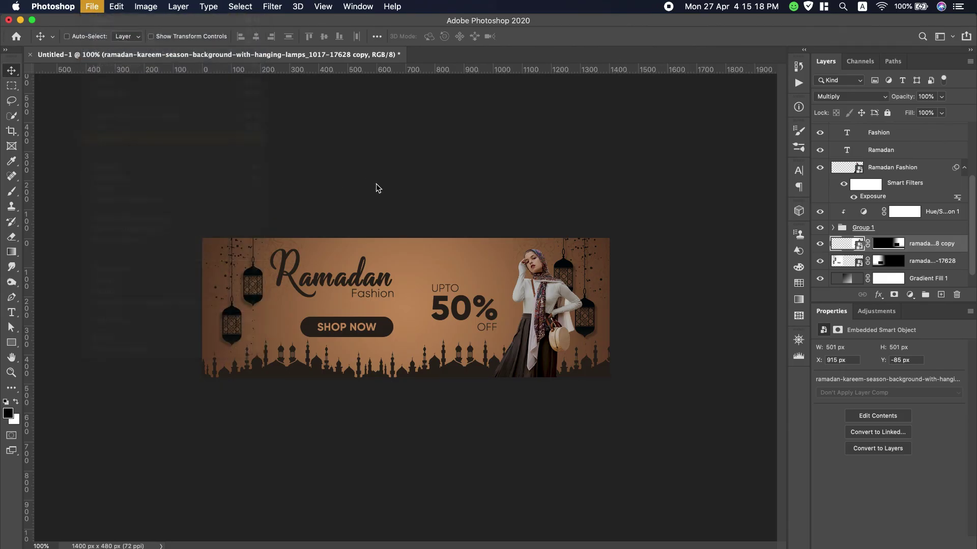
click(501, 186)
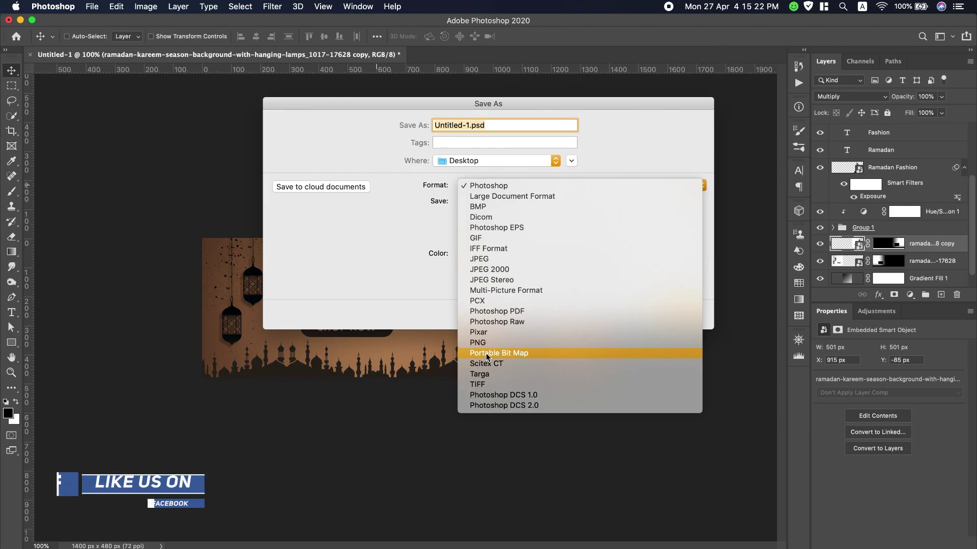
click(493, 259)
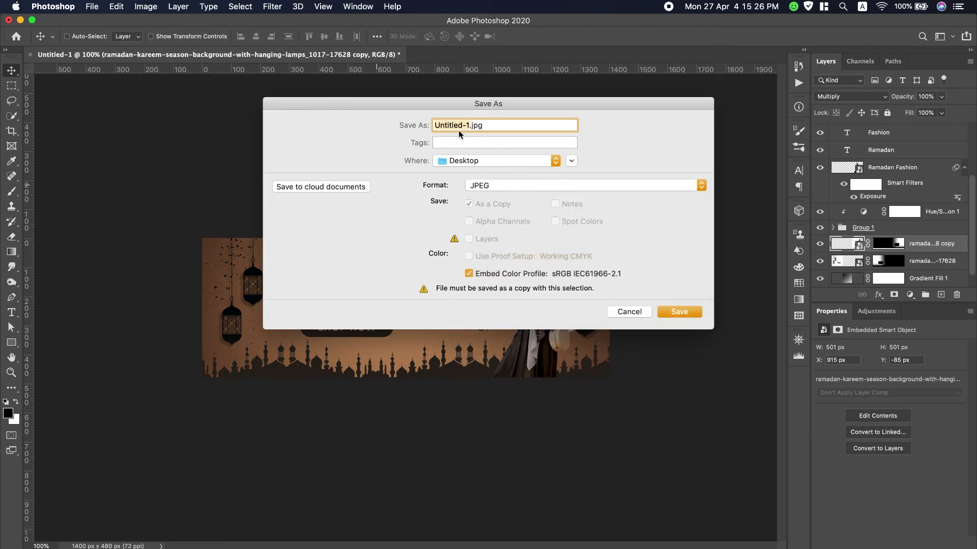
text(Ramadan Fashion B)
text( anner)
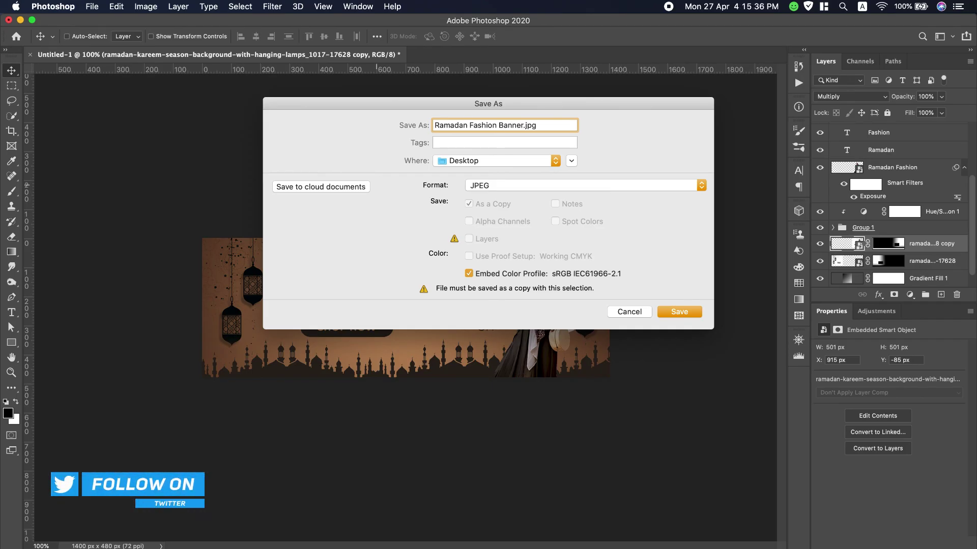
click(676, 312)
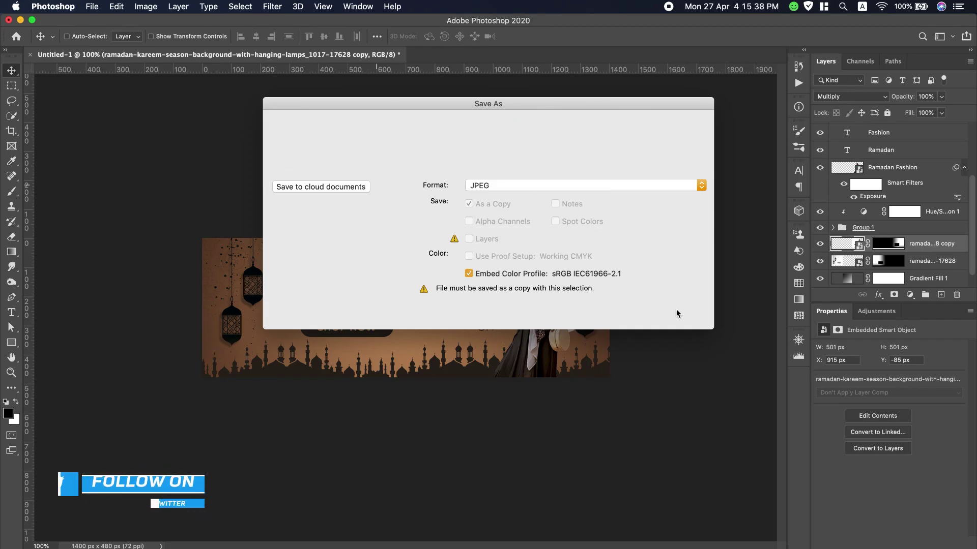
click(558, 158)
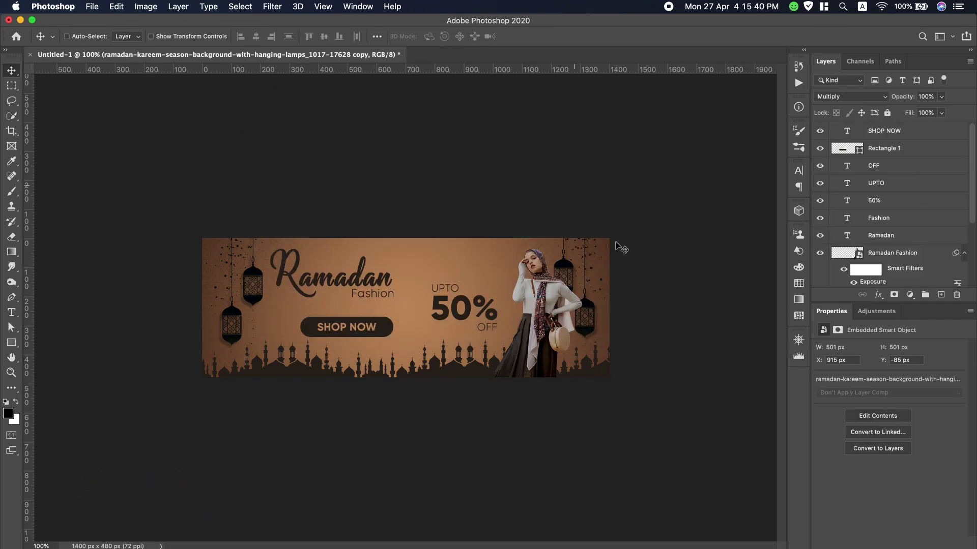